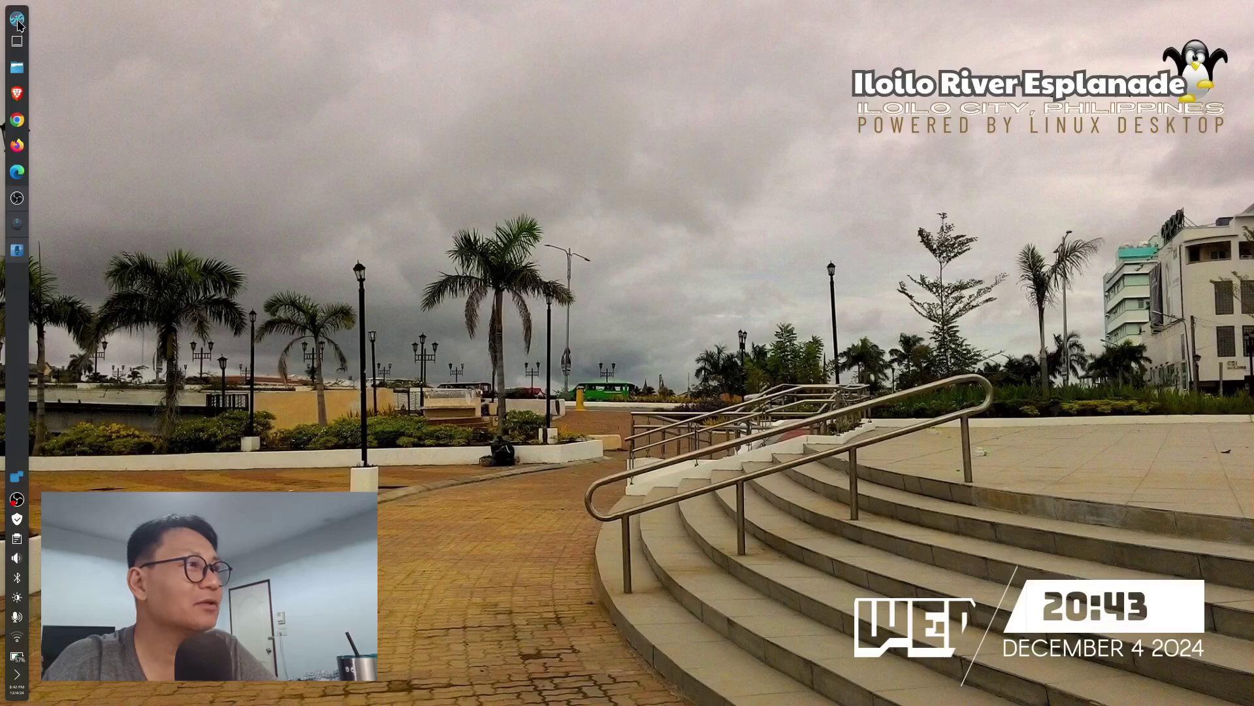
Step: Open Big-Store and the Discover software center and arrange their windows so both can be seen together
click(17, 20)
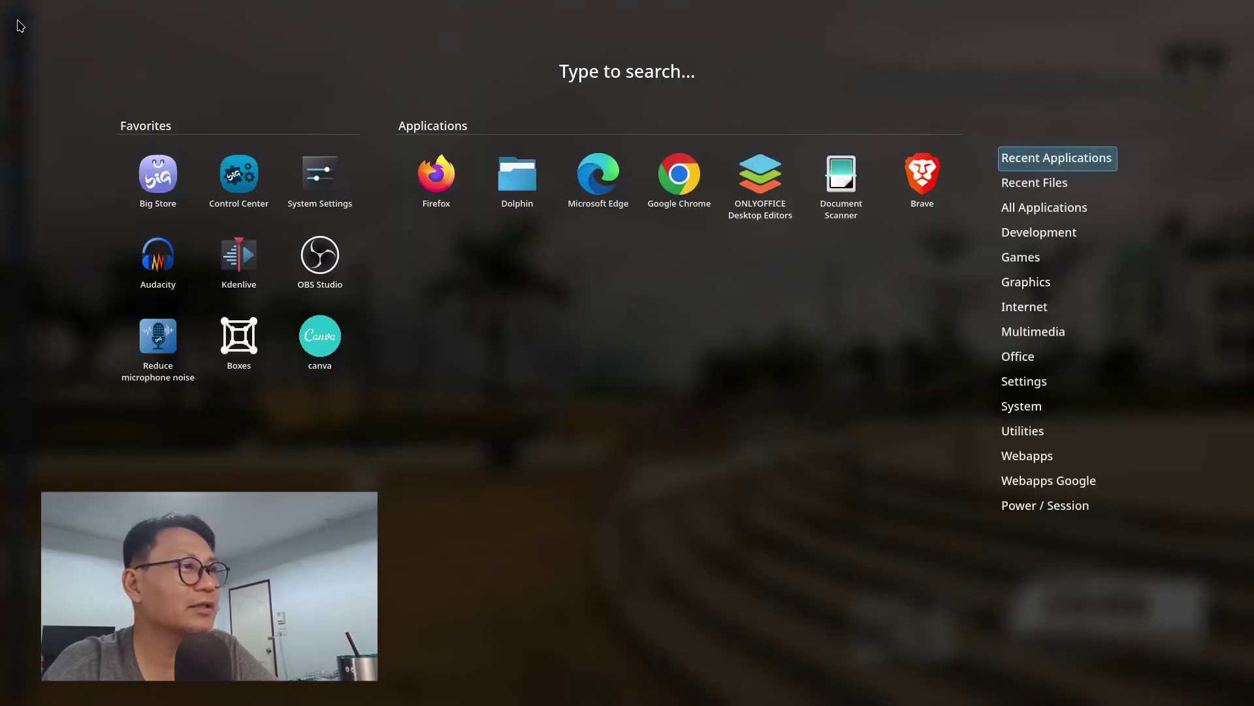
click(157, 173)
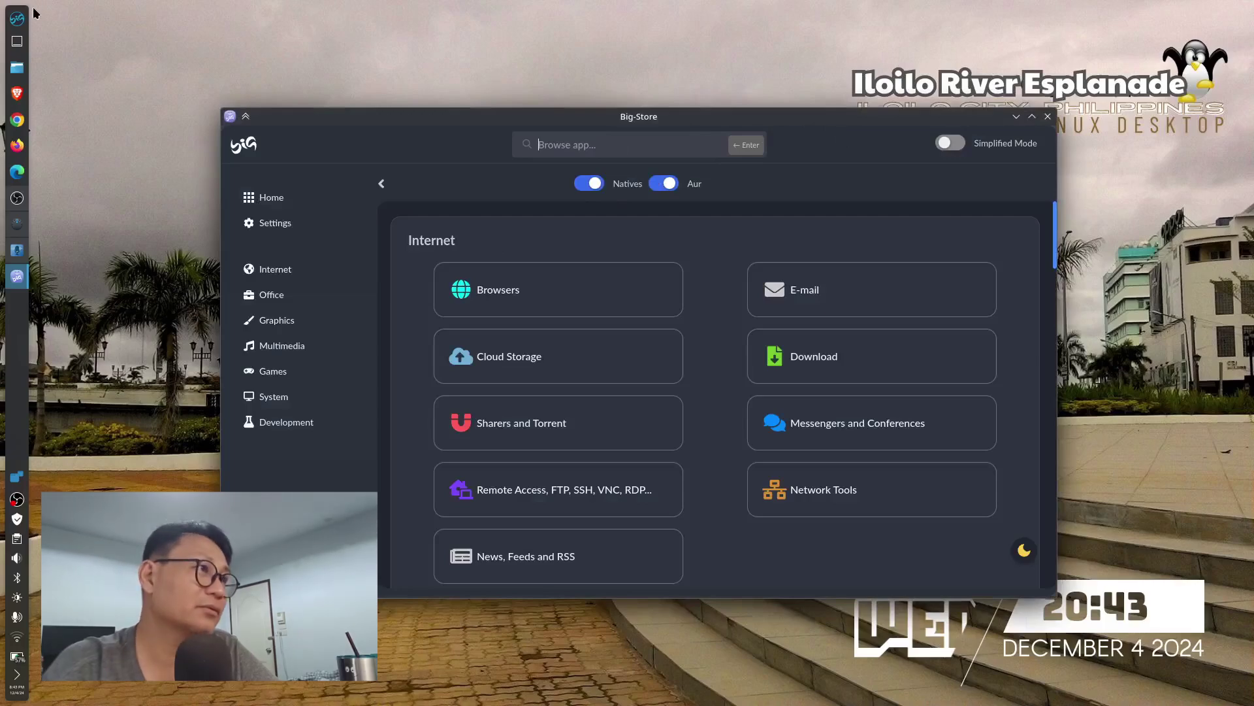
click(18, 22)
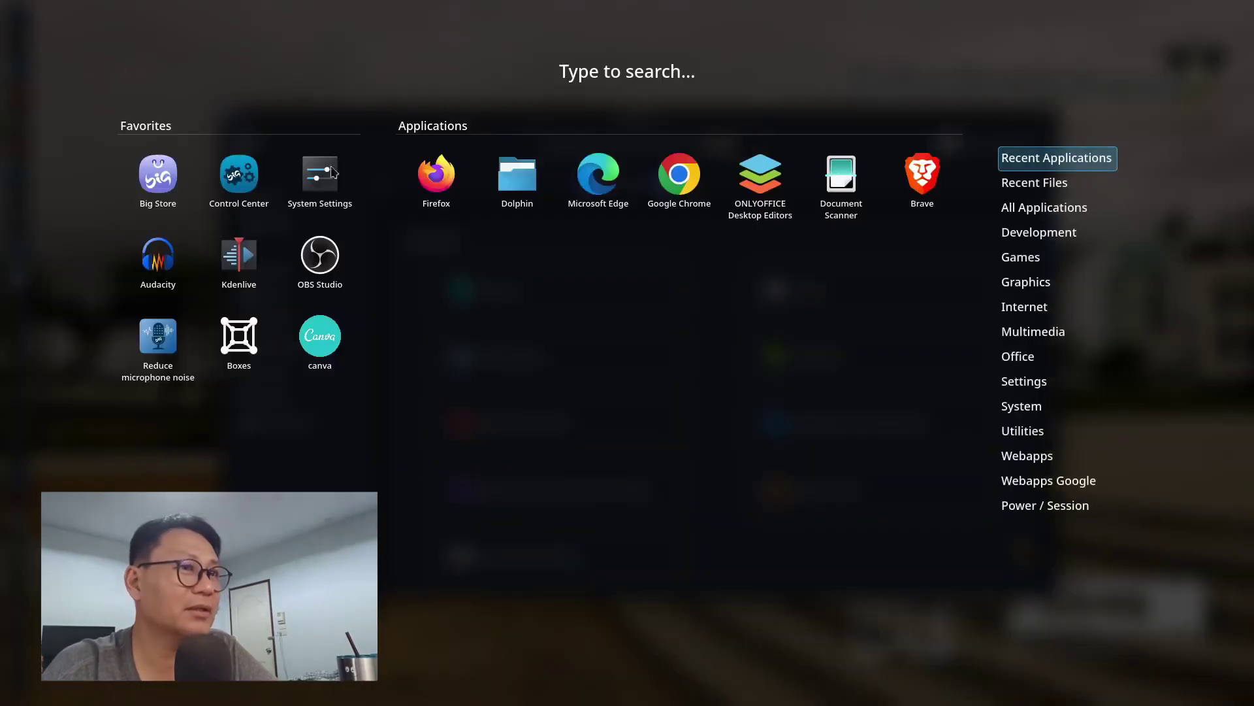
mouse_move(1025, 458)
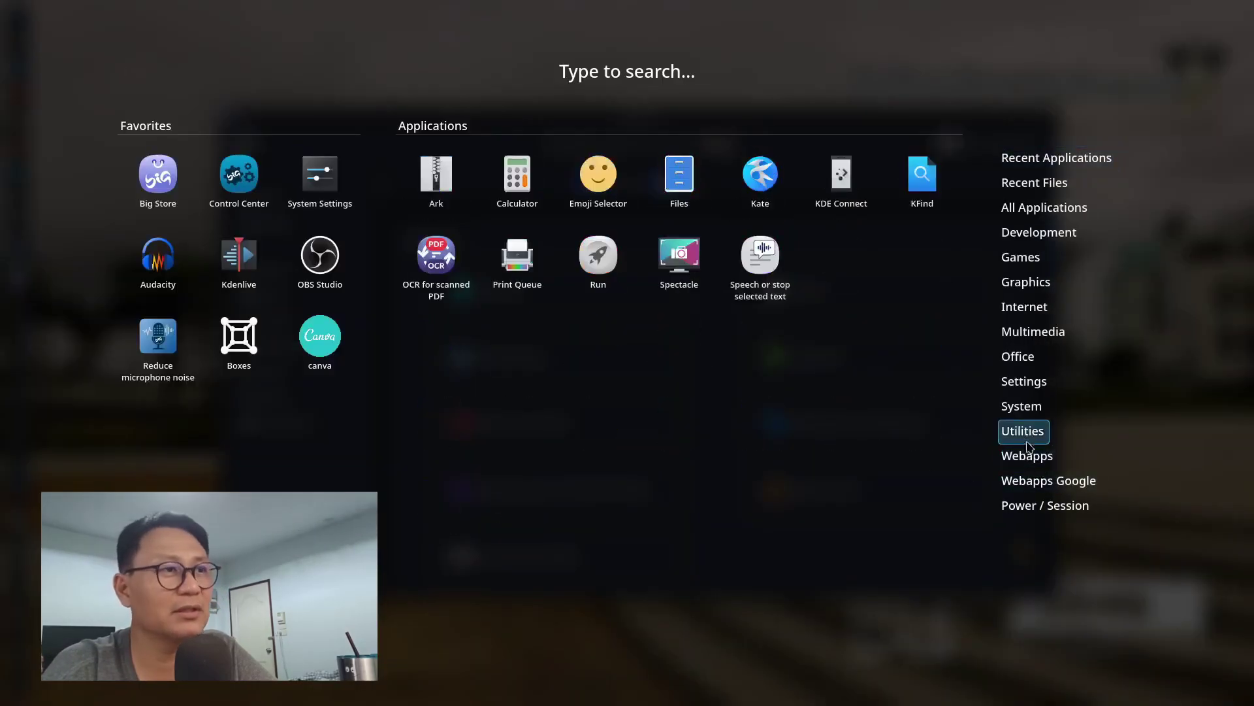
mouse_move(1024, 381)
click(679, 175)
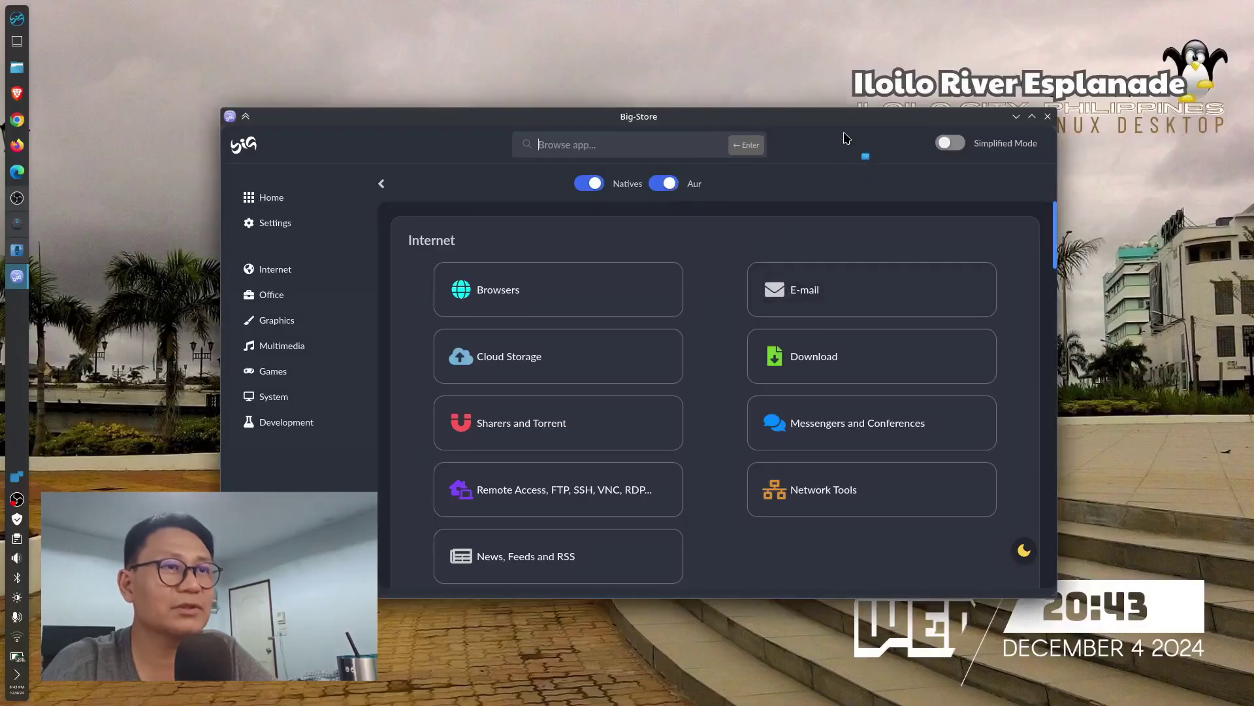
drag(694, 133, 424, 52)
drag(713, 122, 895, 193)
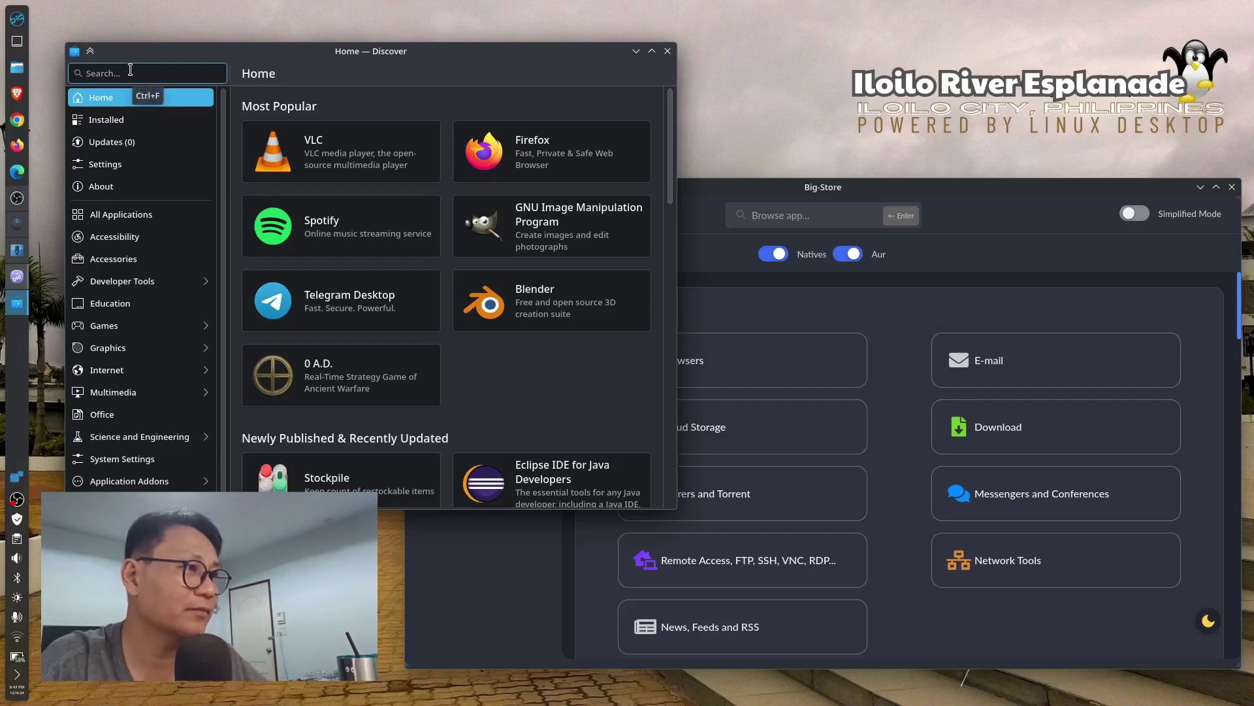
Step: Search Discover for onlyoffice and open the details of ONLYOFFICE Desktop Editors
text(onlyoffice)
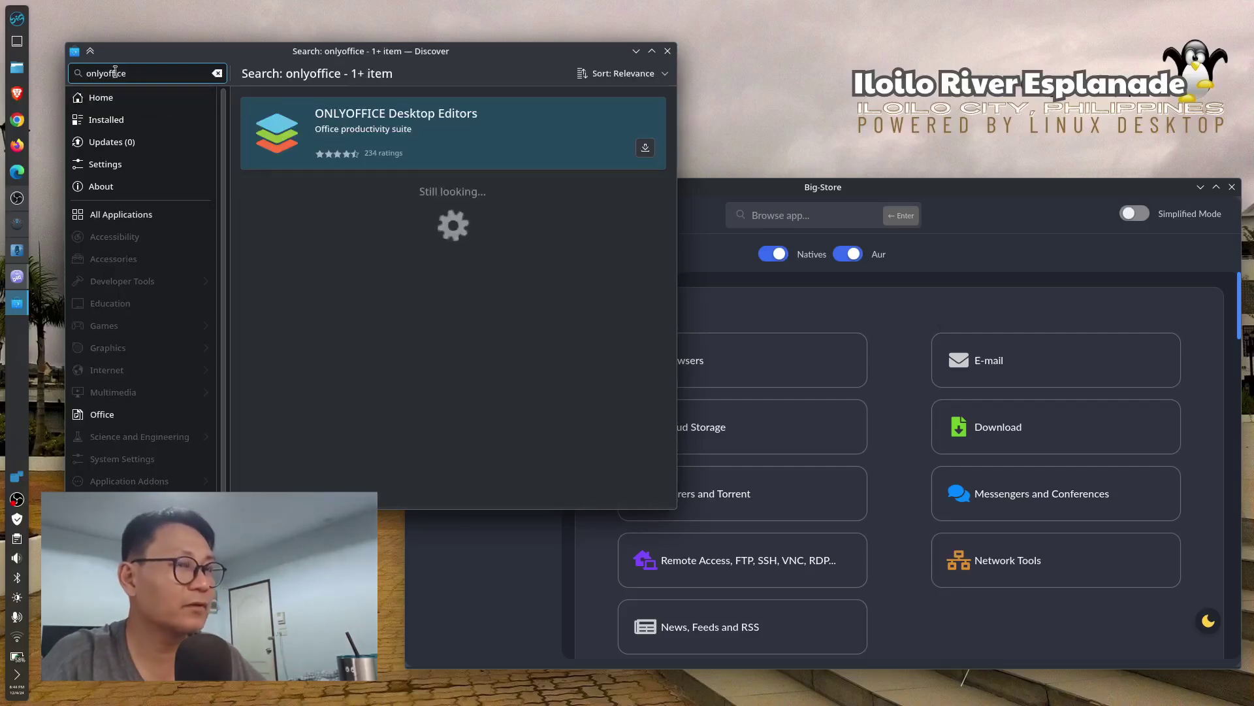
click(431, 140)
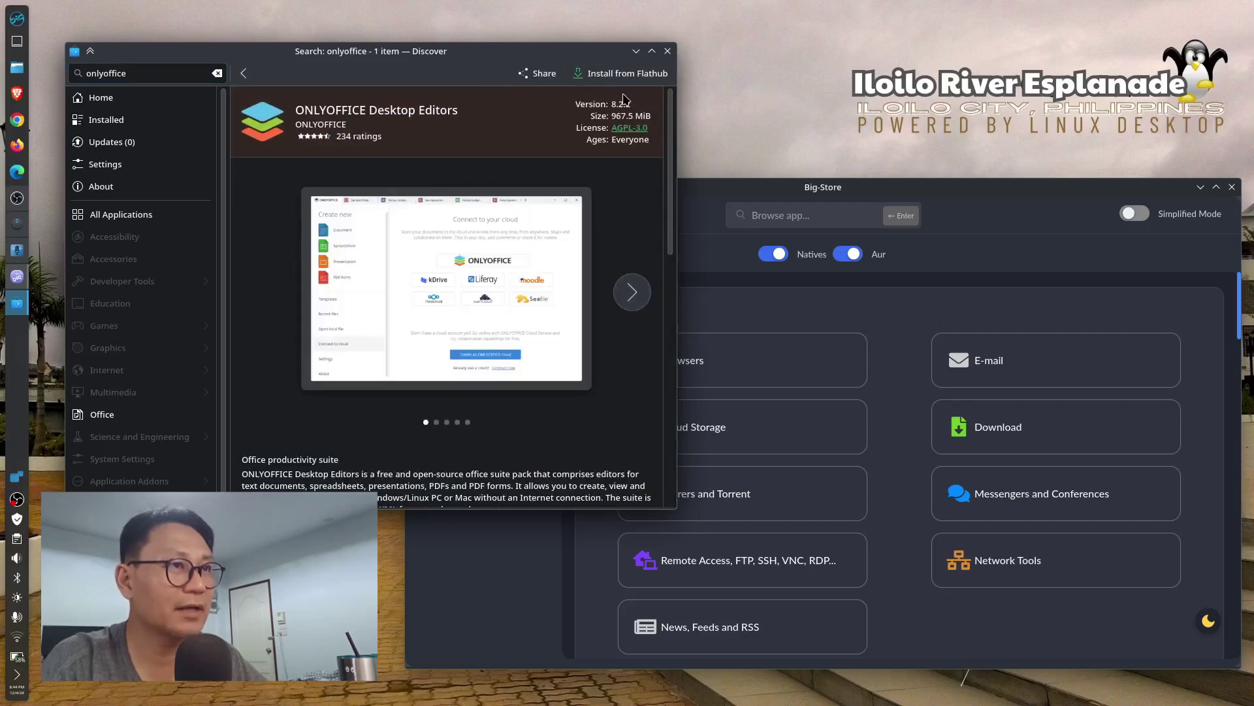
Step: Search Big-Store for onlyoffice, look through the native and AUR packages, and return to the Discover window
click(923, 204)
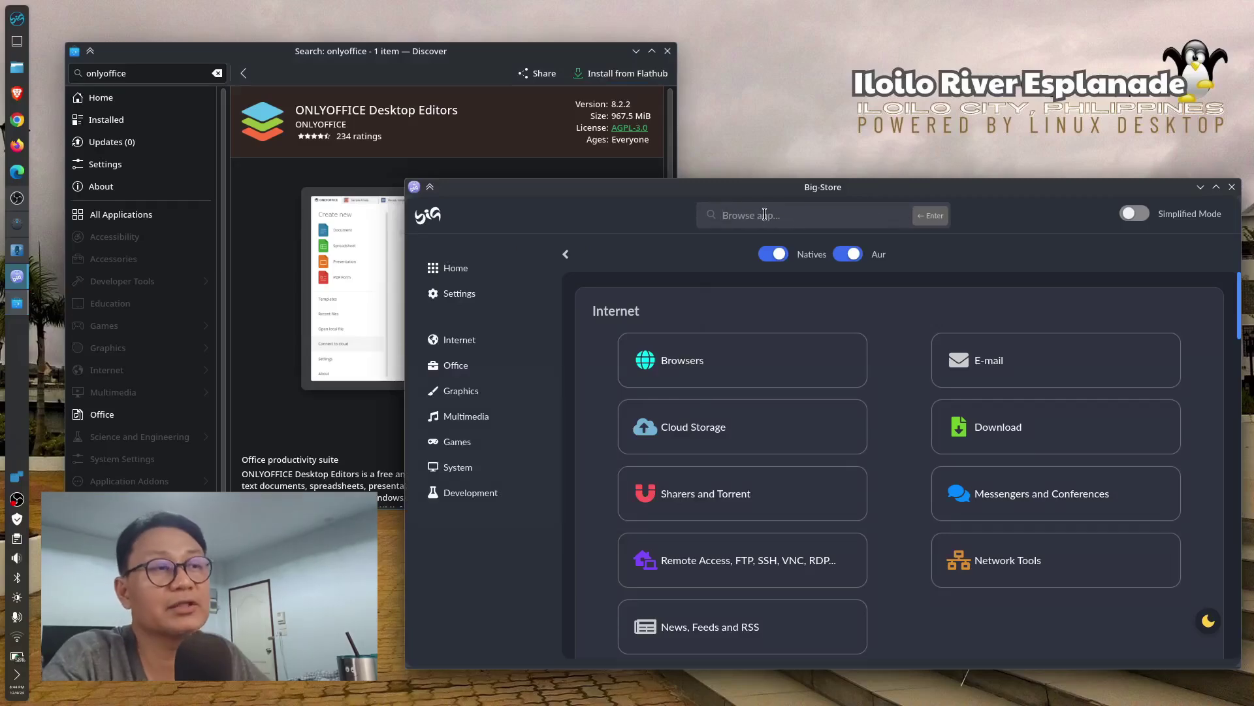
text(only)
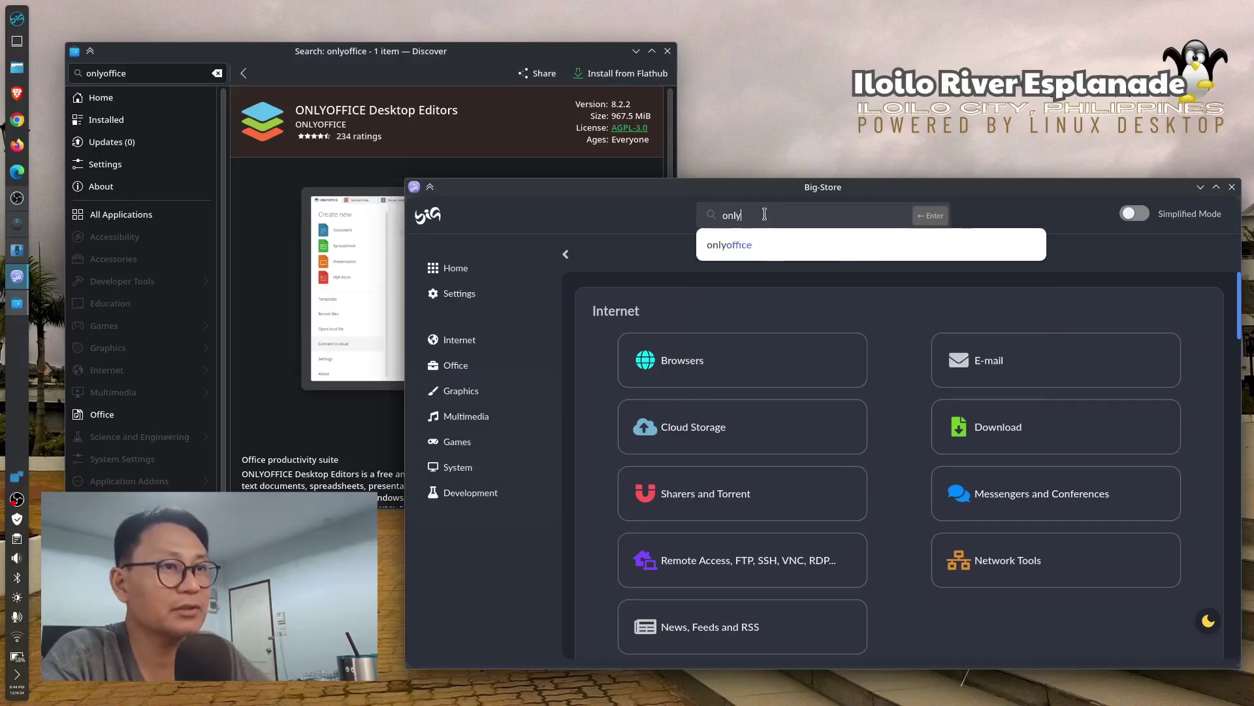
text(offic)
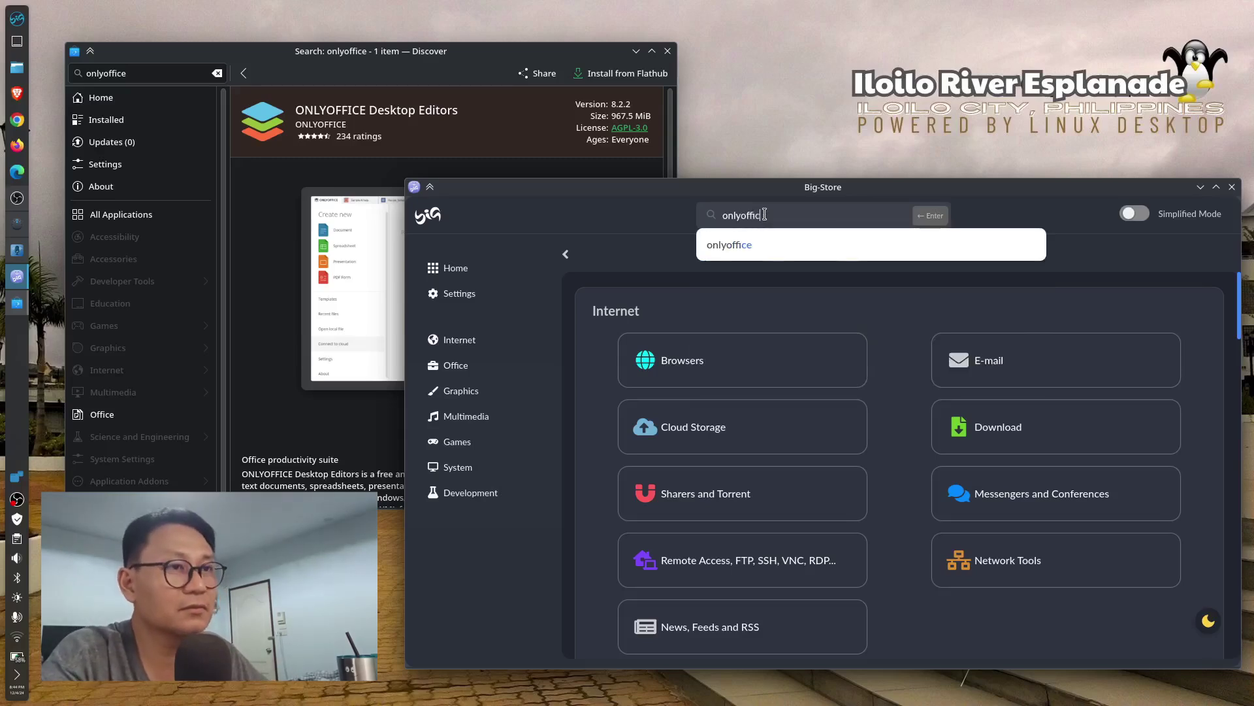
key(Return)
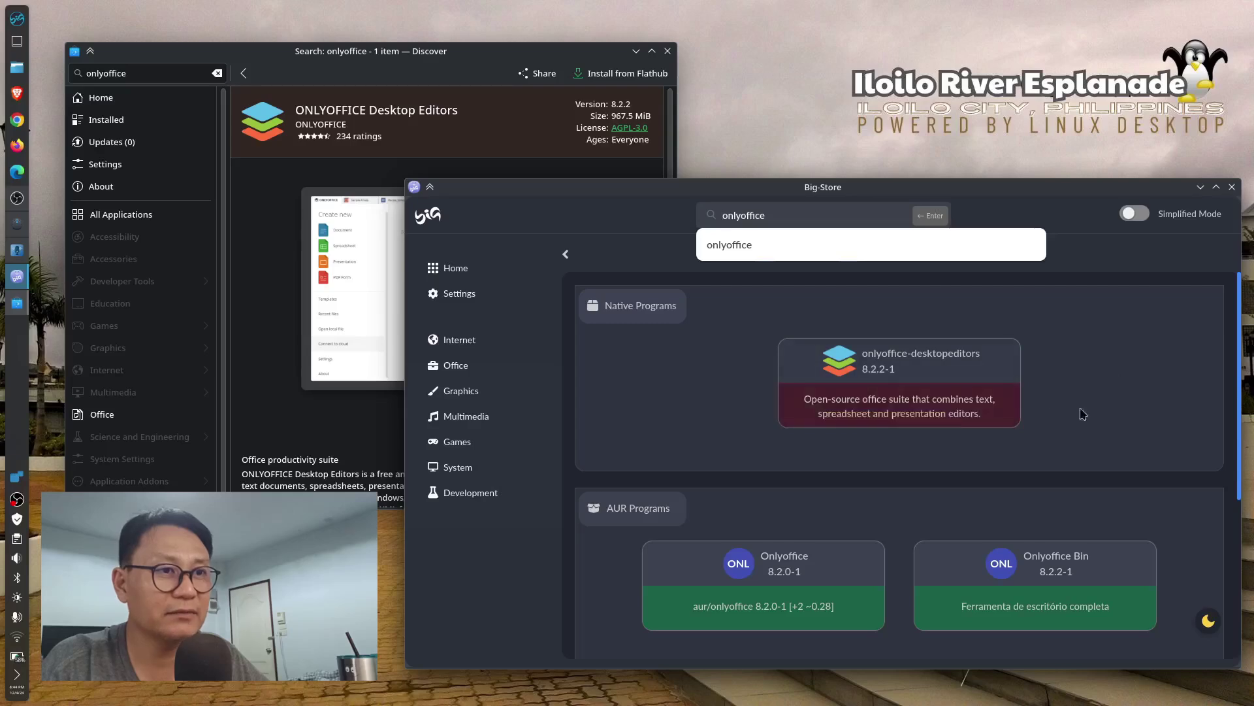
mouse_move(805, 551)
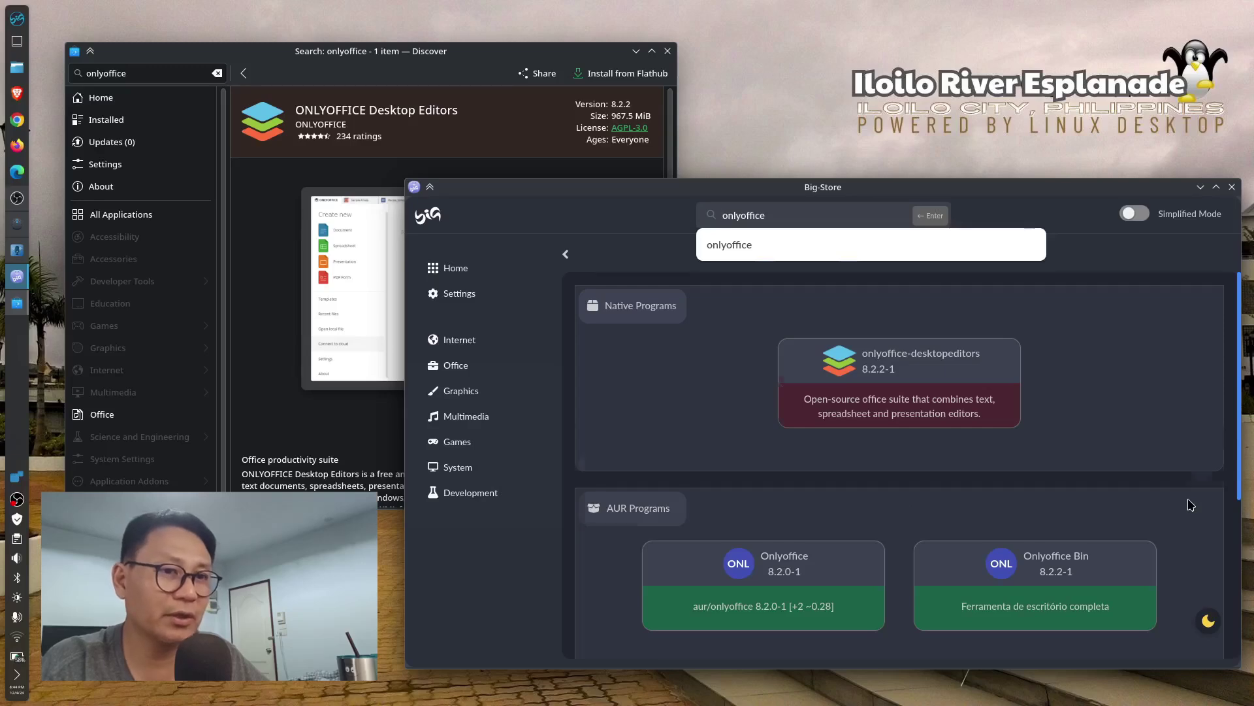
scroll(1191, 505, down, 3)
scroll(1191, 504, down, 1)
scroll(1191, 504, up, 4)
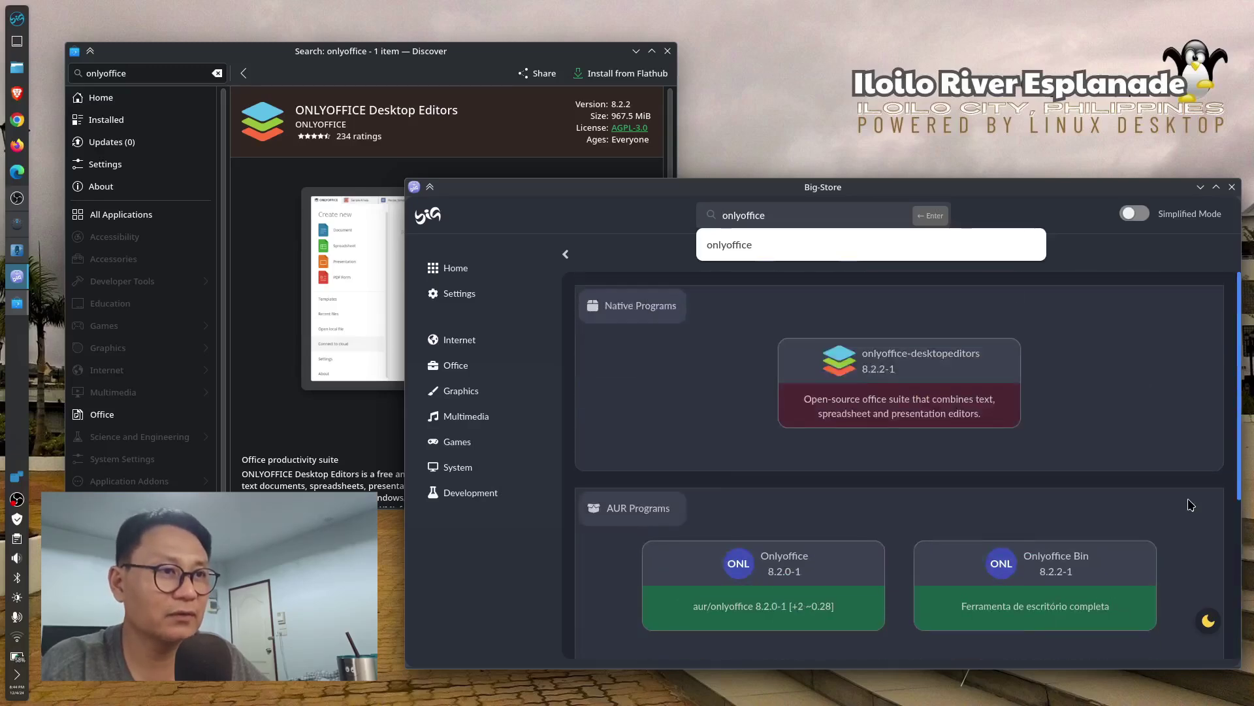
click(473, 59)
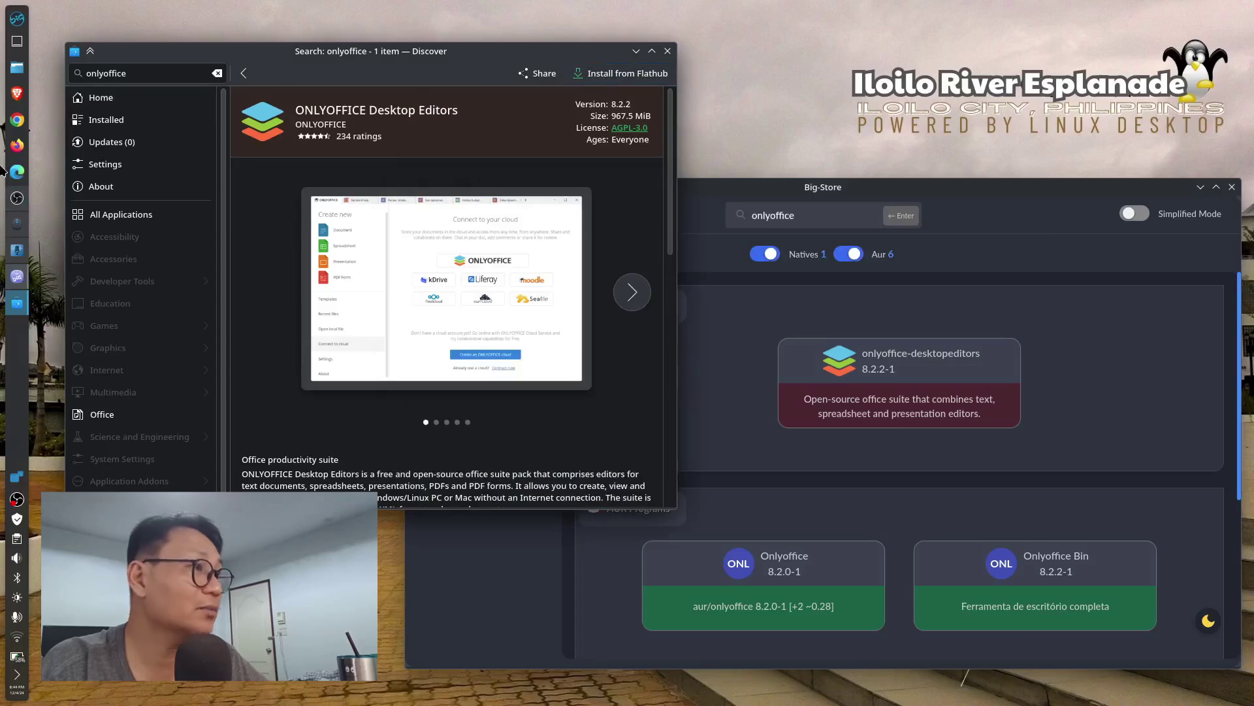
Step: Switch to the Brave browser and load the onlyoffice.com website
click(17, 93)
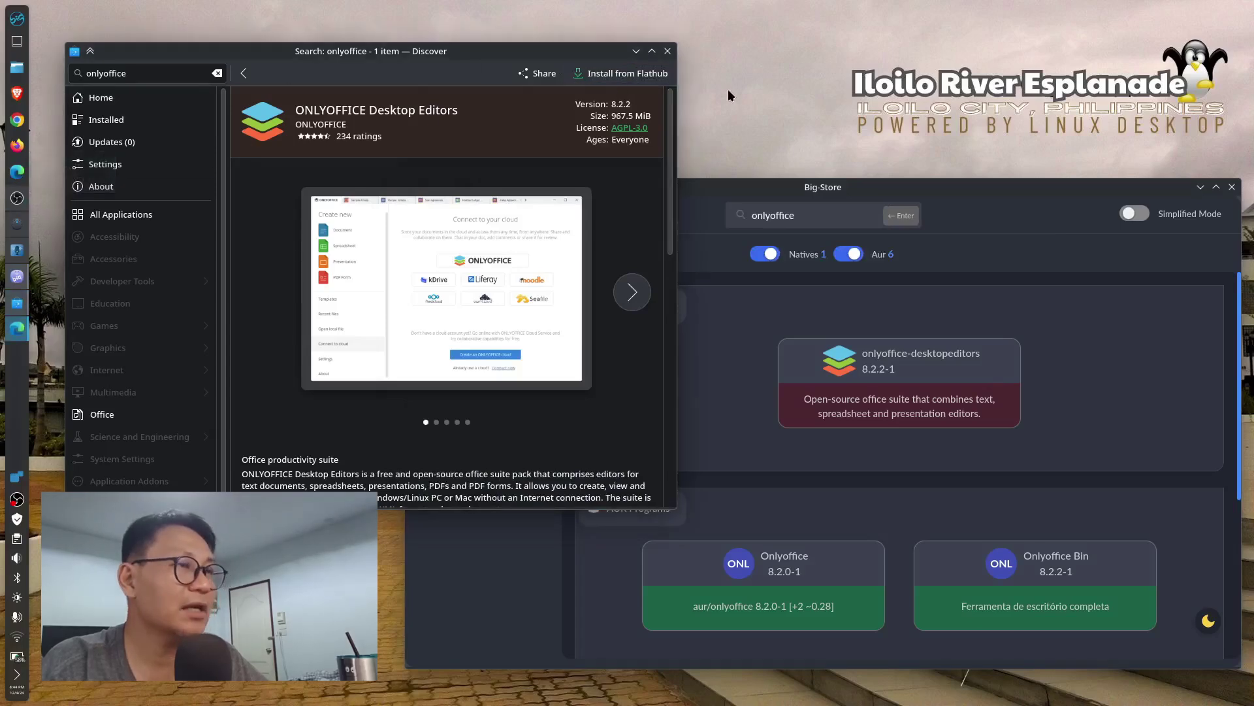
text(only)
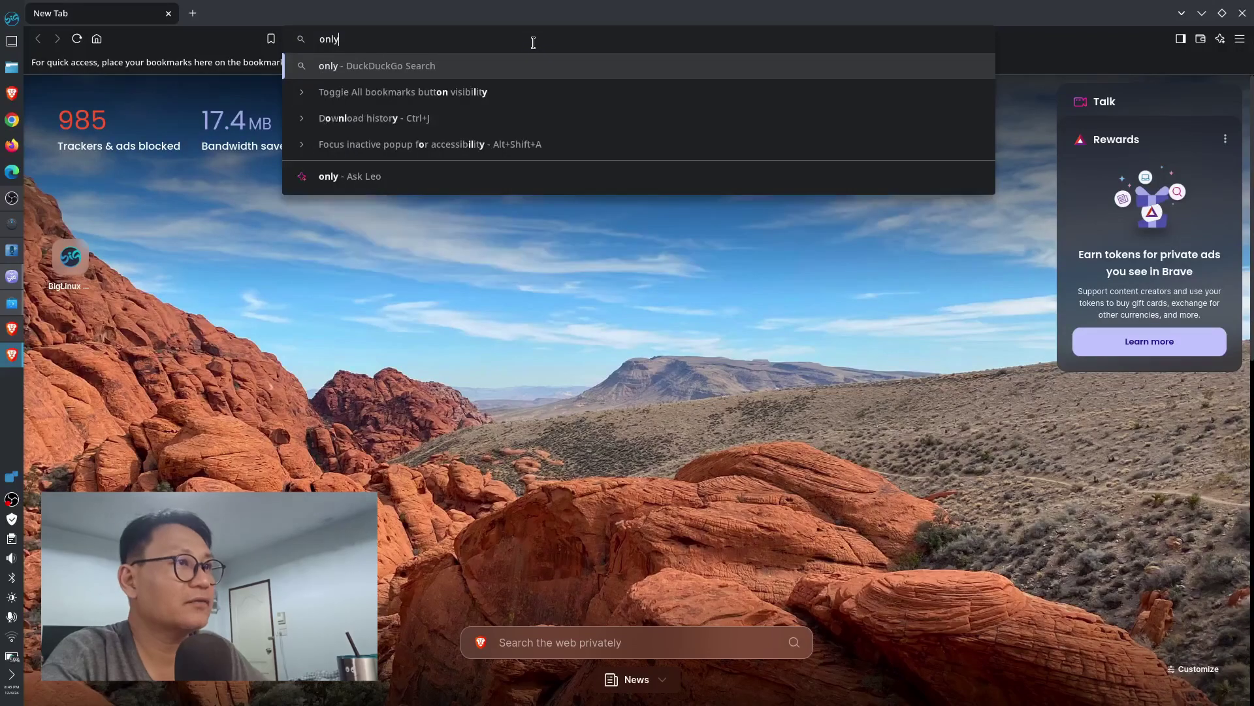
key(Return)
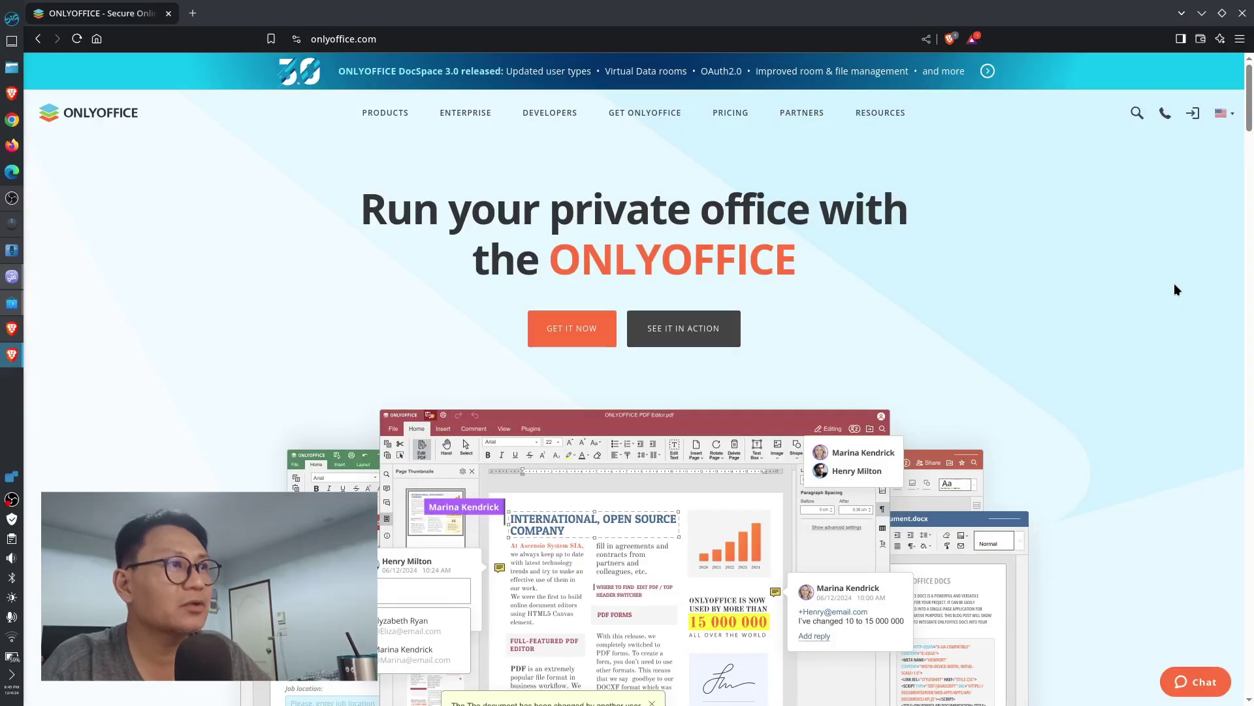
Step: Go to the ONLYOFFICE download section and open the free Desktop Editors page for Linux
click(573, 344)
mouse_move(666, 120)
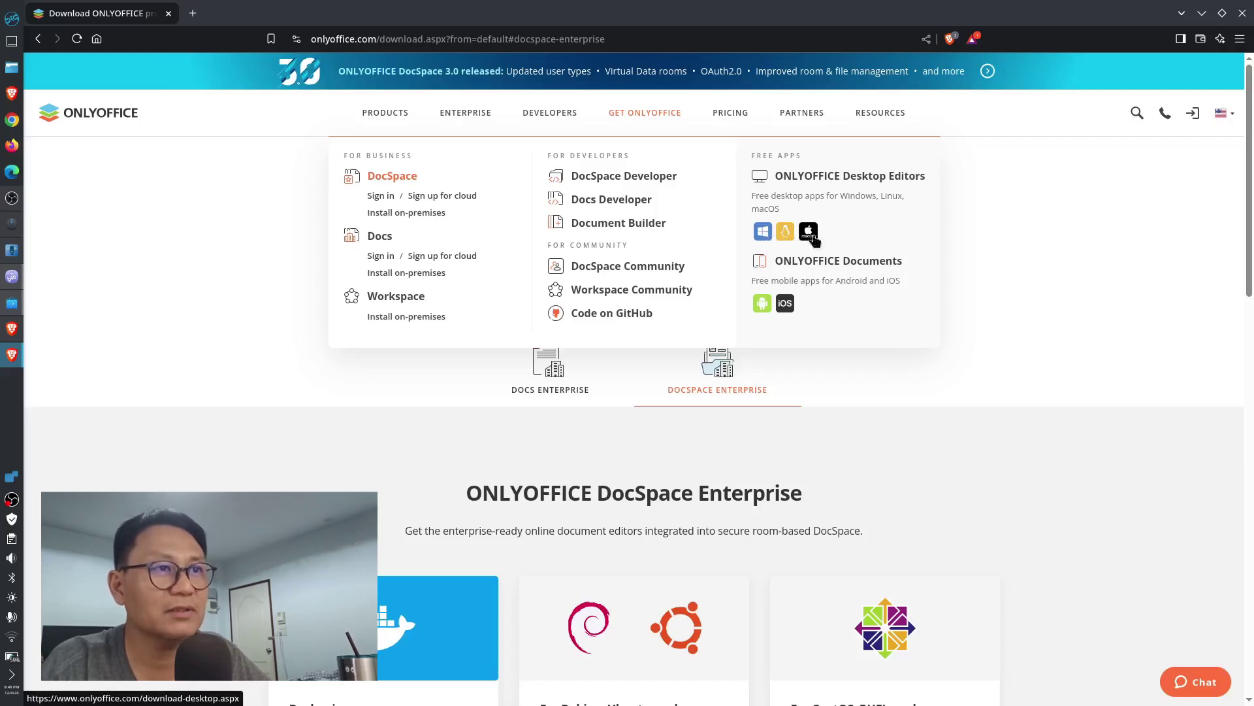
click(784, 234)
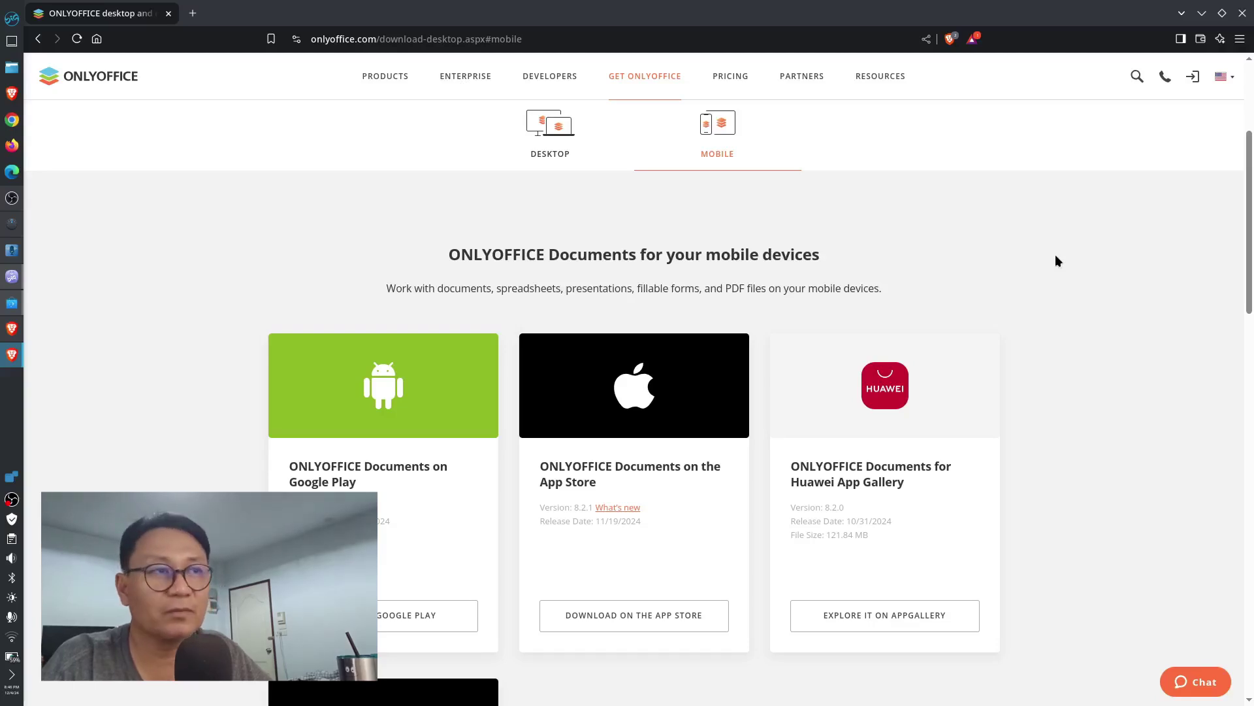
Step: Look through the ONLYOFFICE Documents and Projects downloads offered for mobile devices
scroll(1056, 260, down, 3)
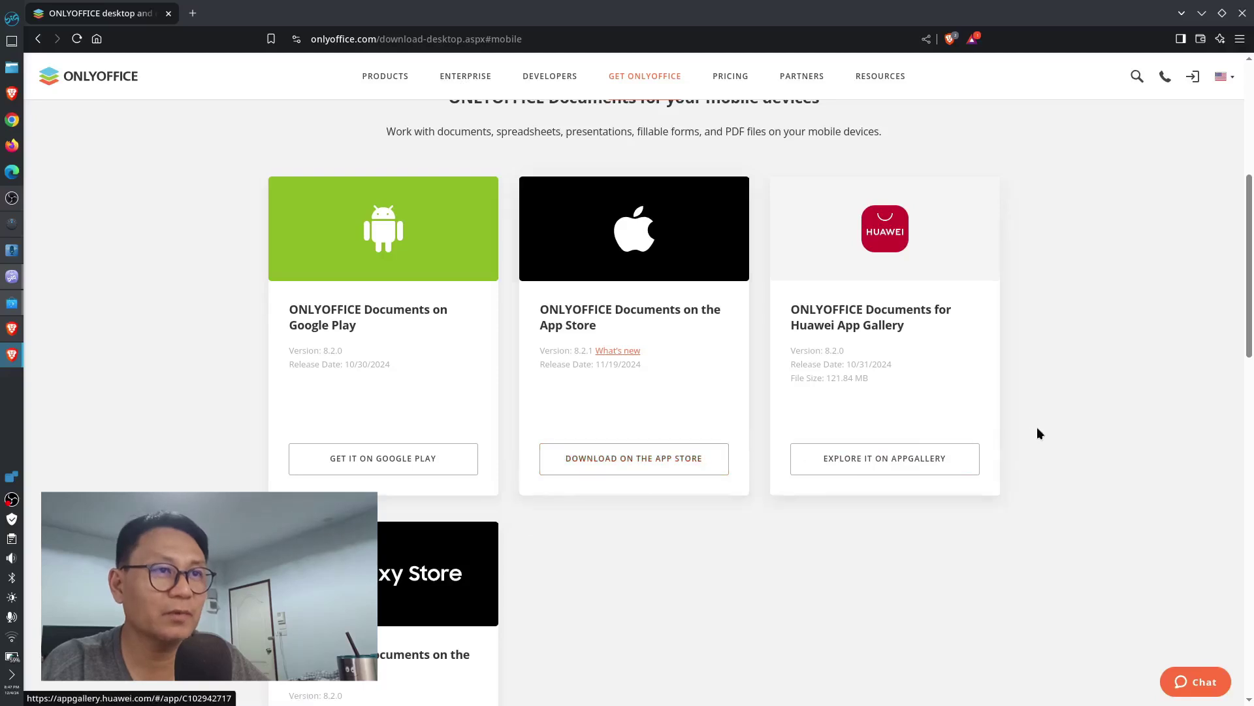
scroll(1053, 412, down, 1)
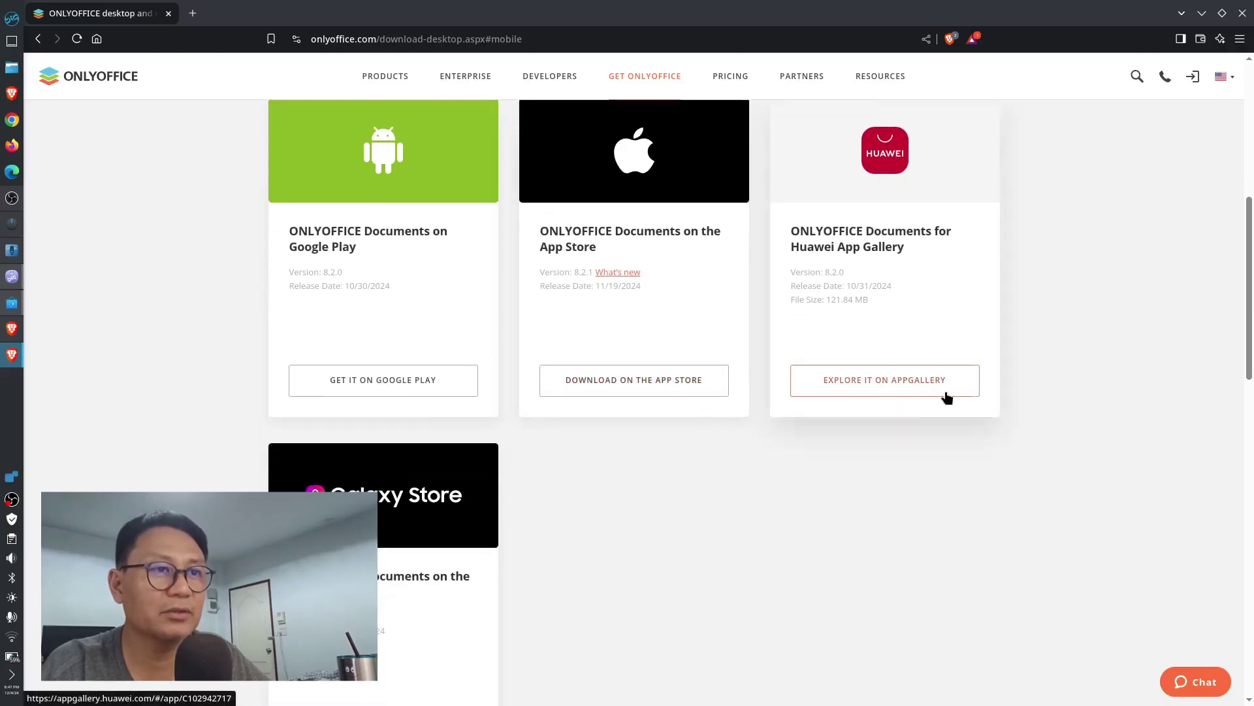
scroll(636, 420, down, 2)
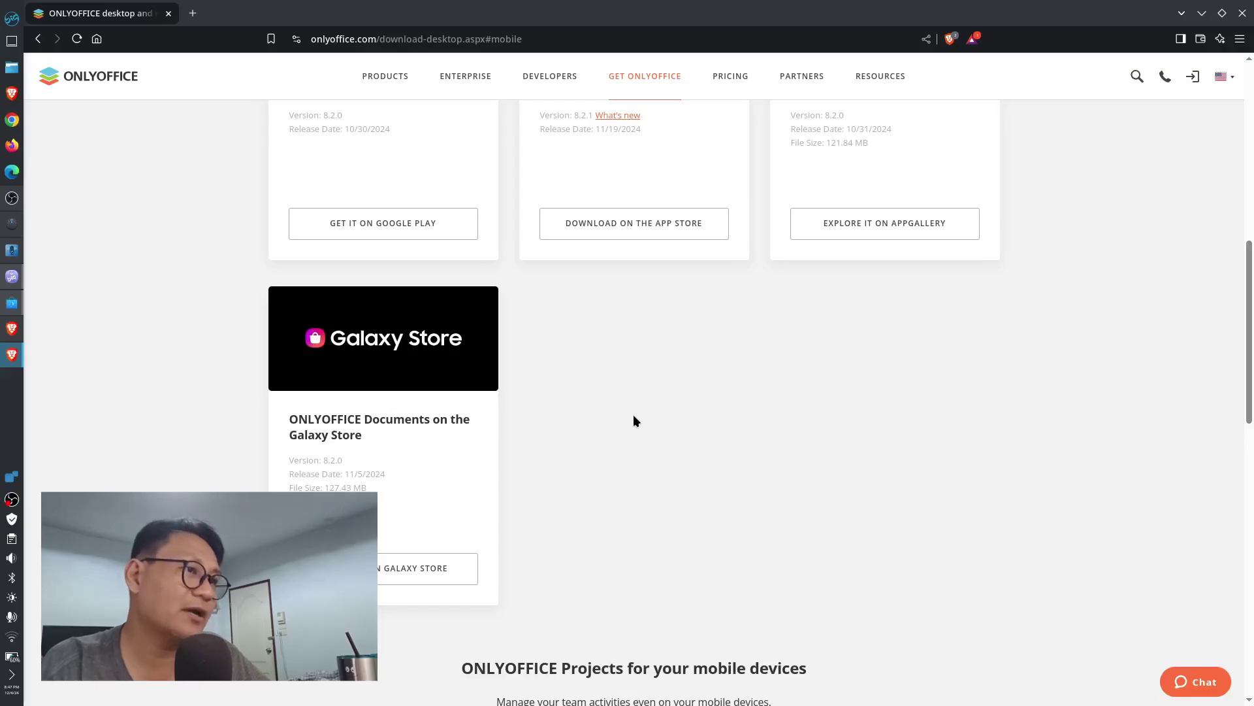
scroll(882, 457, down, 5)
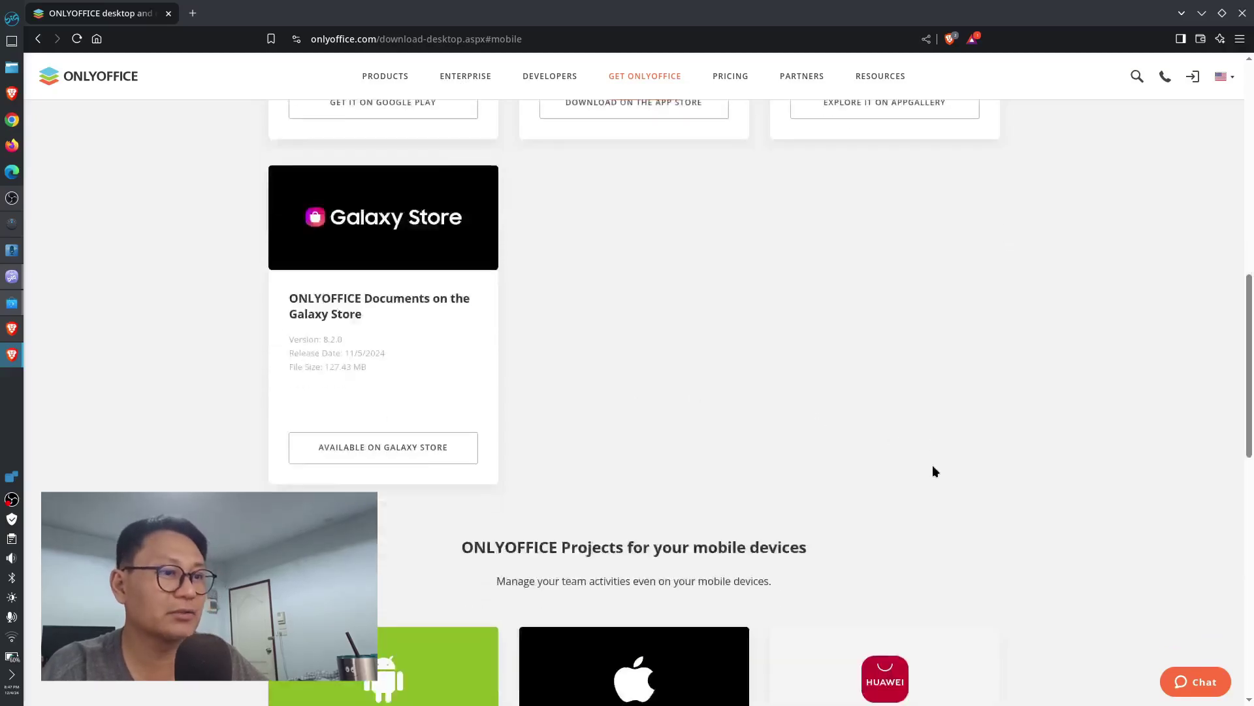
scroll(1057, 411, down, 5)
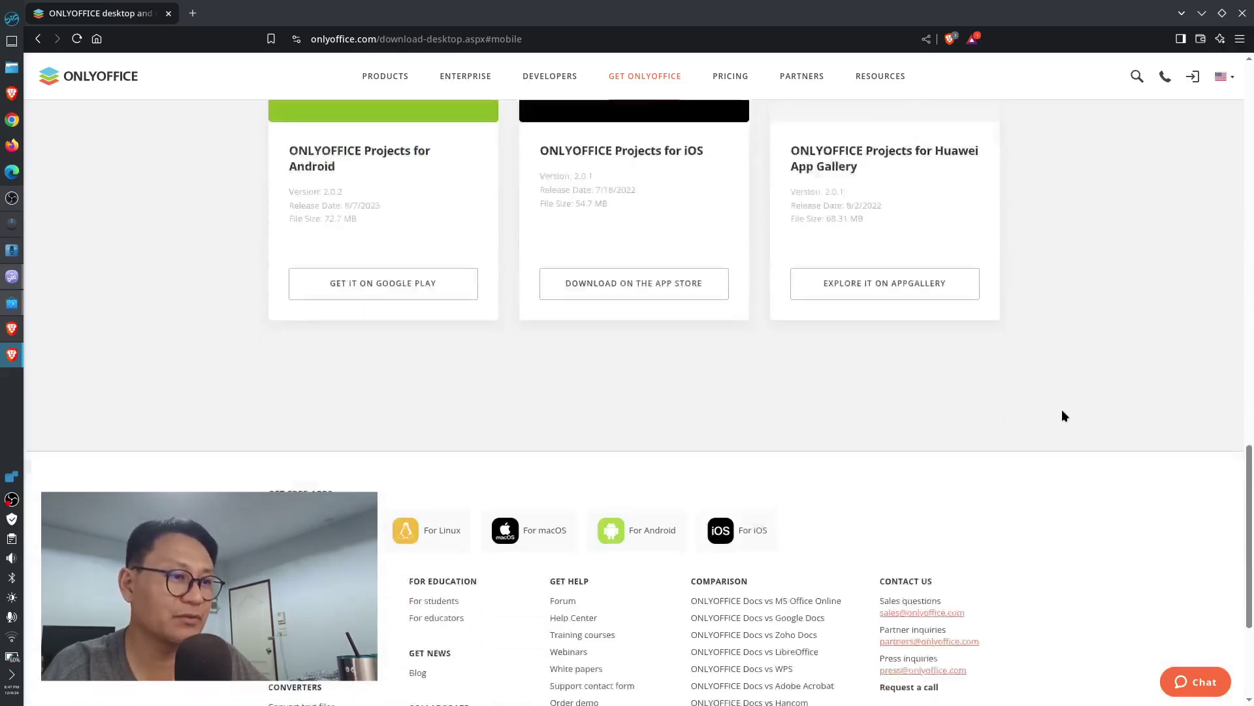
scroll(1061, 409, up, 15)
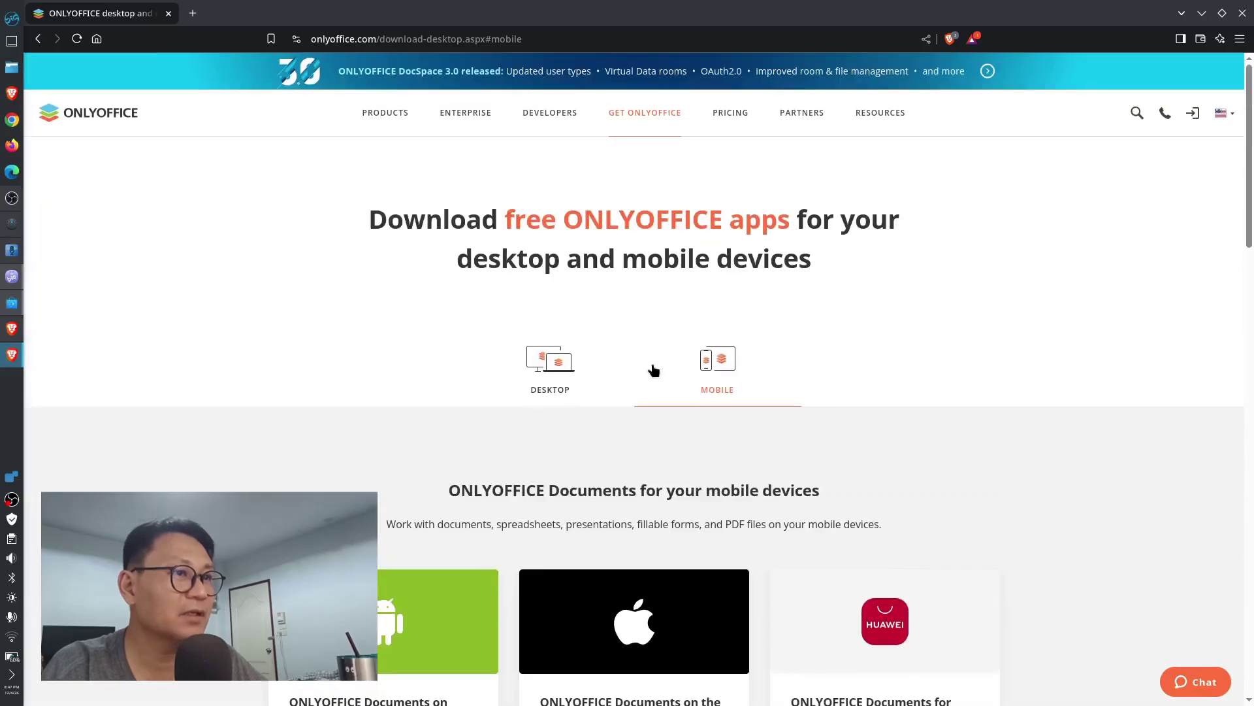
Step: Show the desktop downloads and examine the ONLYOFFICE Desktop Editors packages for Windows, macOS and Linux
click(563, 363)
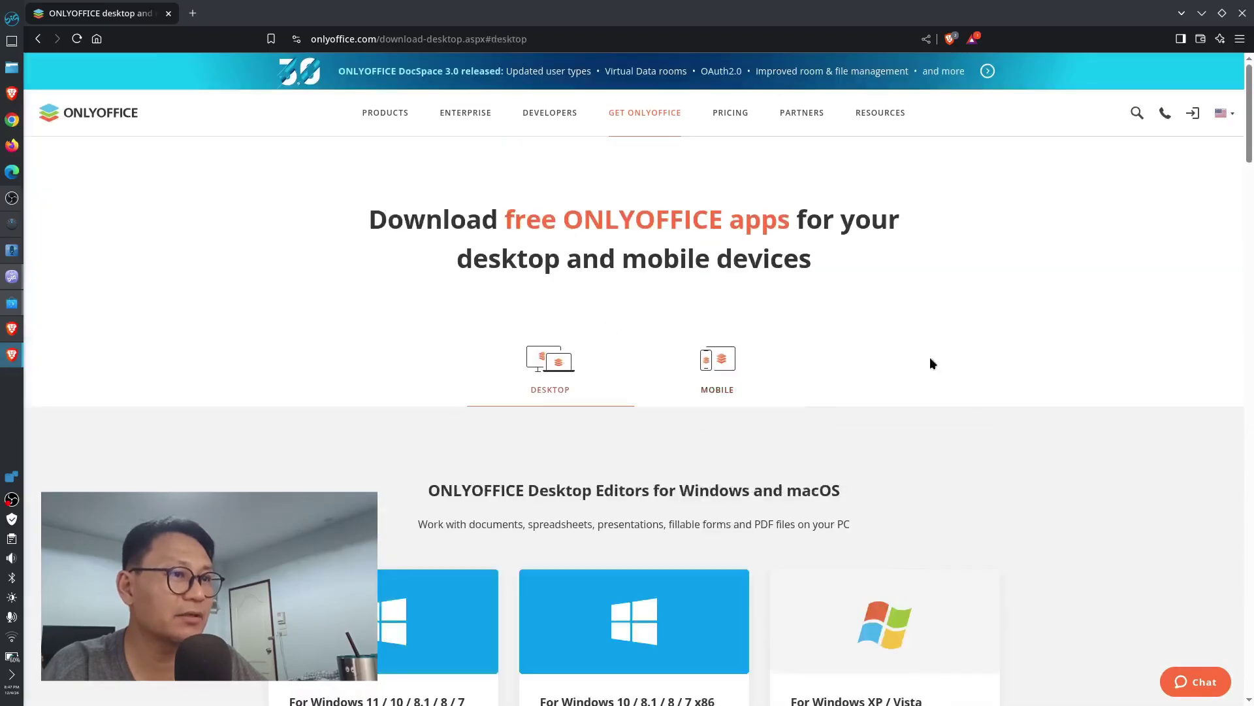
scroll(1031, 379, down, 5)
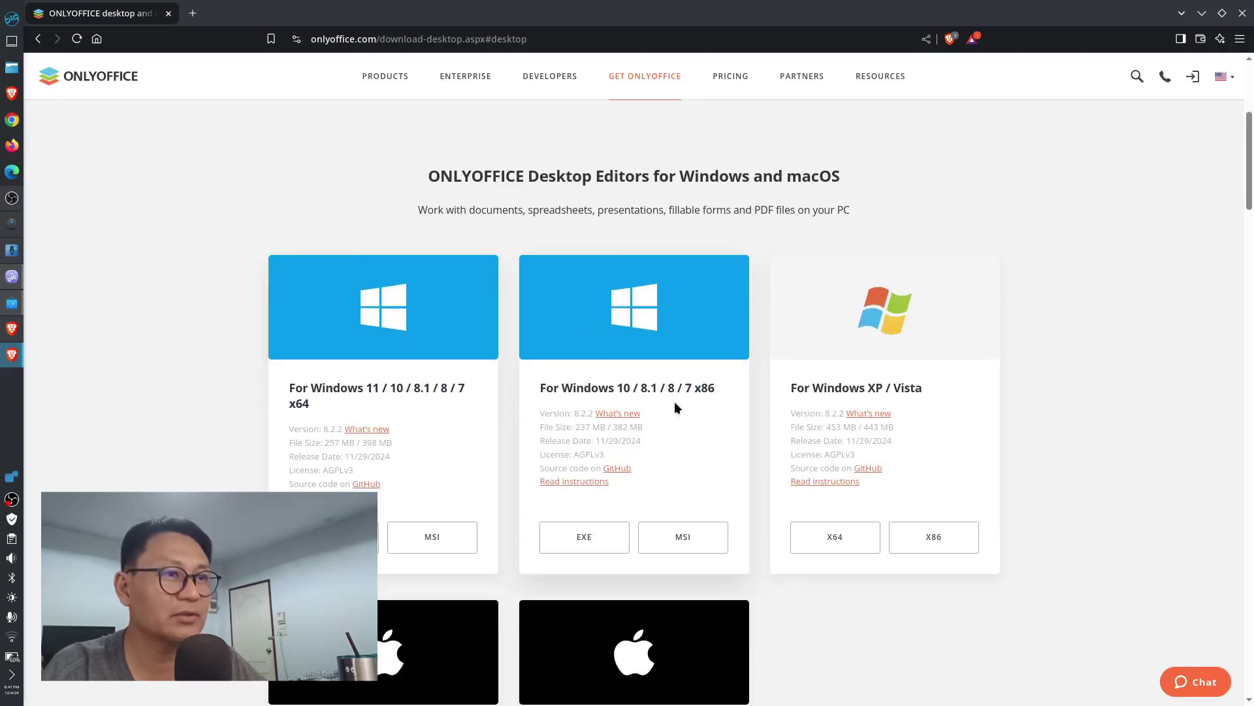
scroll(971, 430, down, 6)
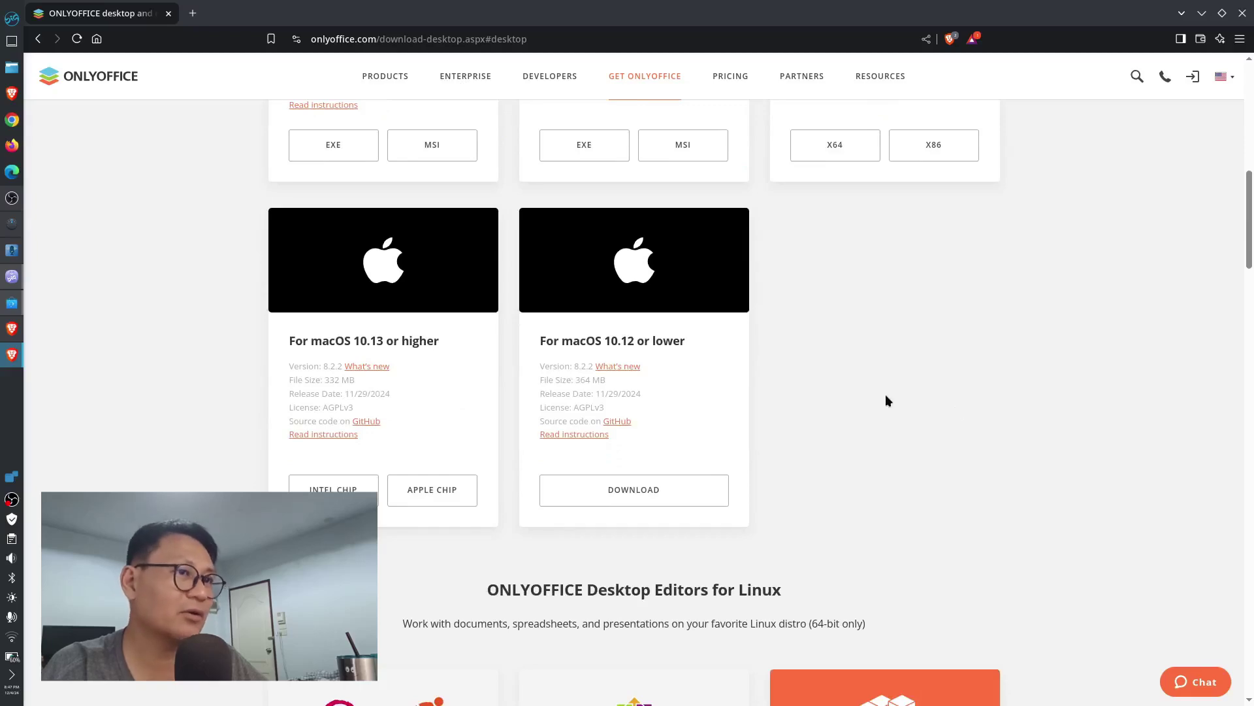
scroll(960, 400, down, 8)
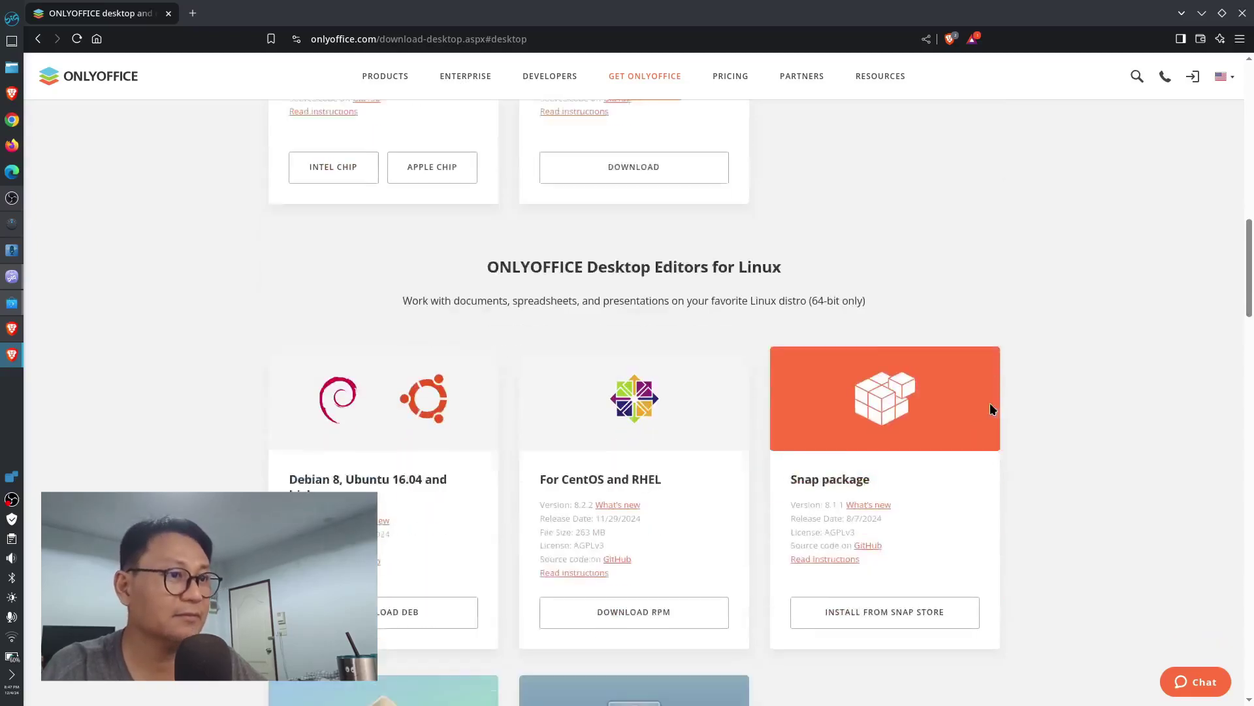
scroll(1104, 394, up, 3)
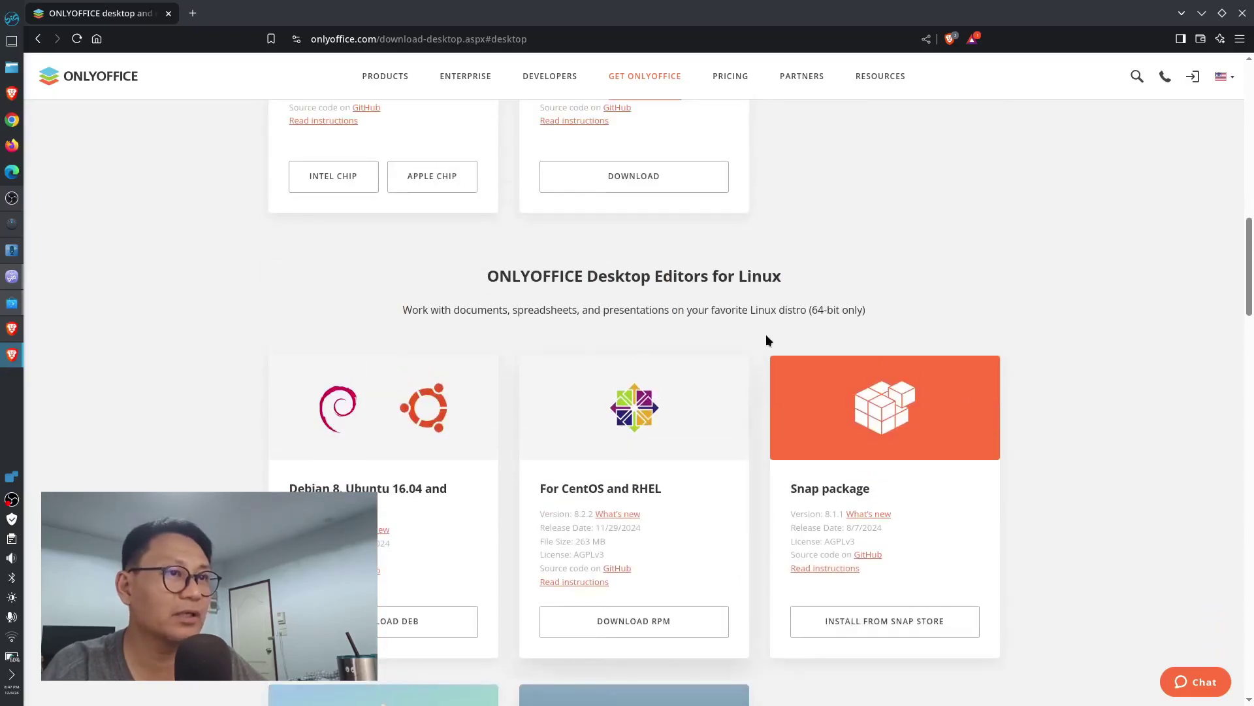
scroll(1133, 385, down, 2)
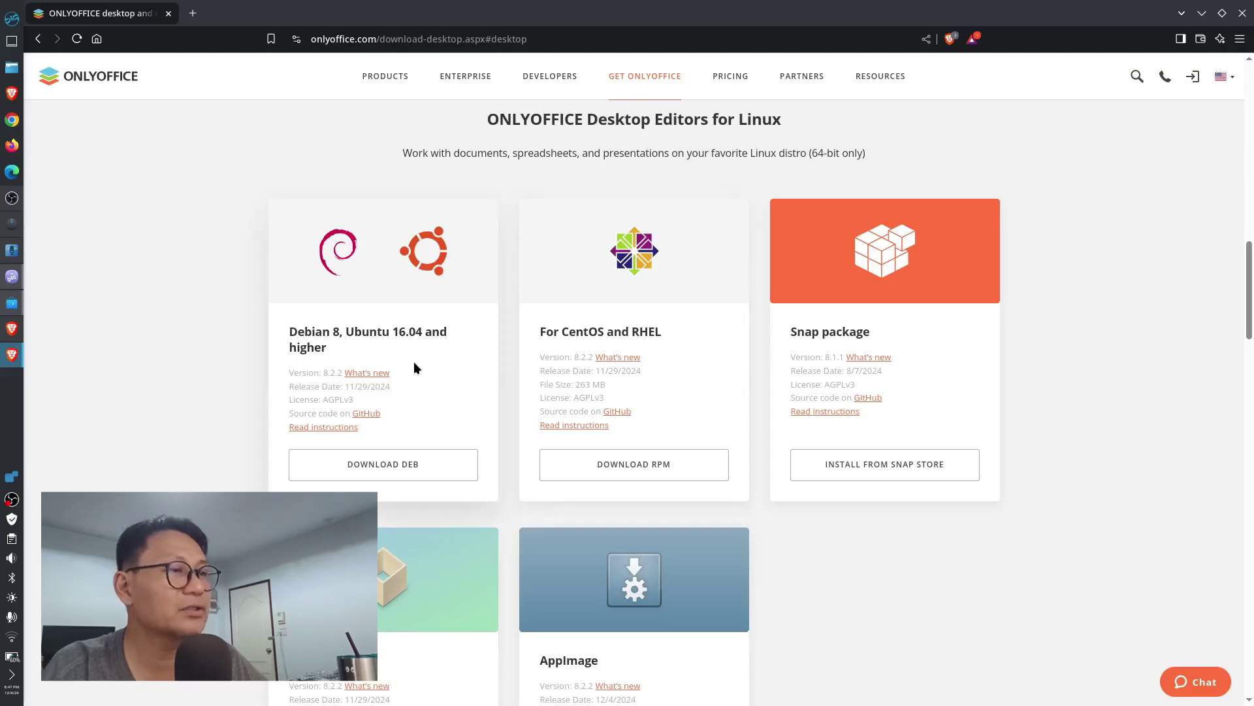
scroll(1123, 461, down, 8)
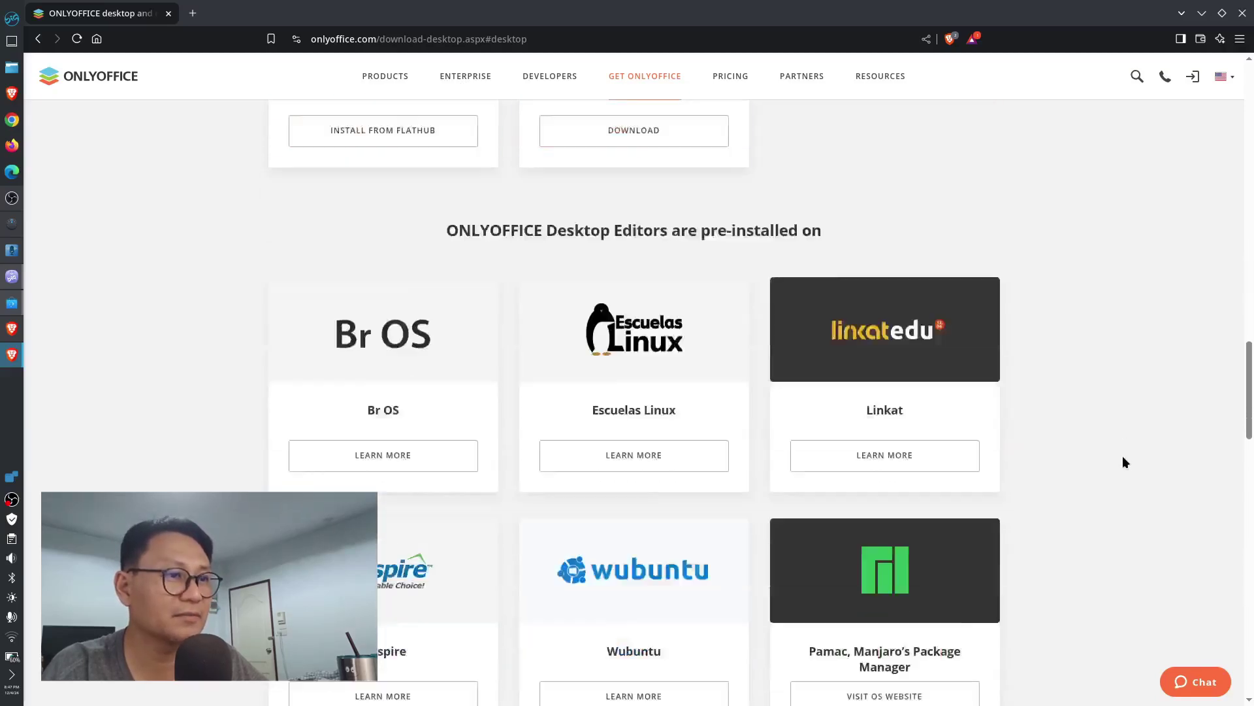
scroll(1118, 453, up, 14)
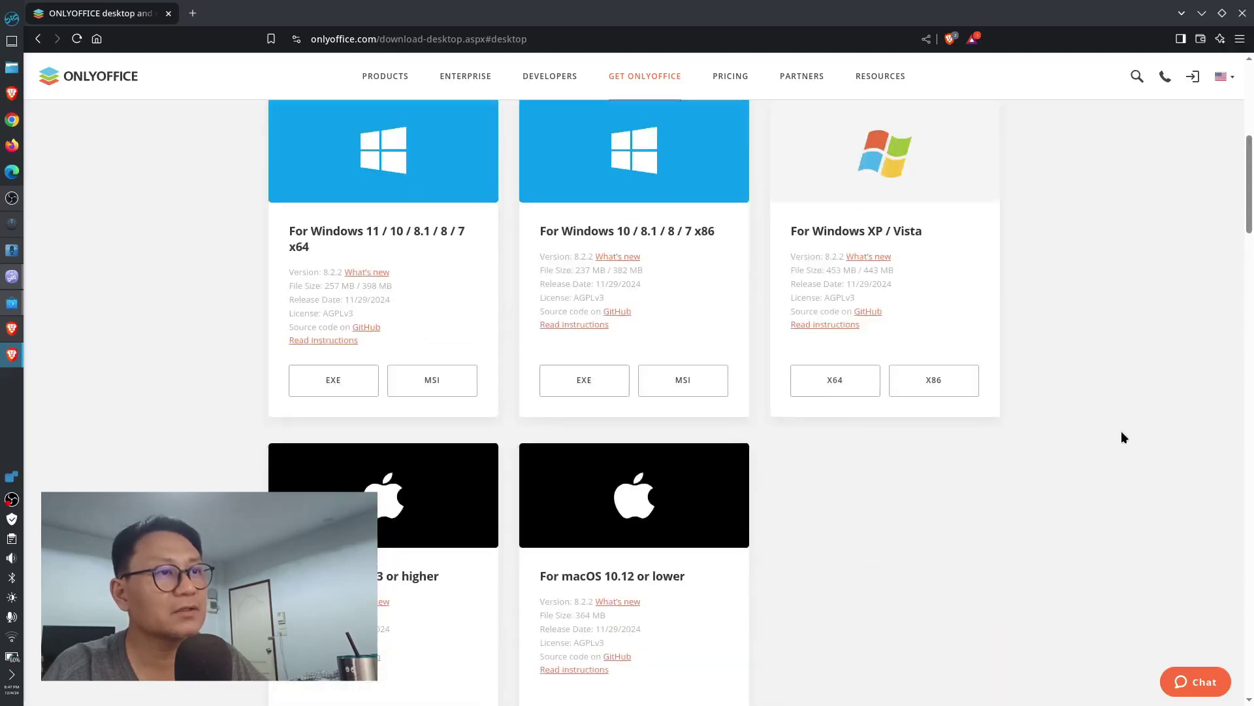
scroll(1122, 431, down, 10)
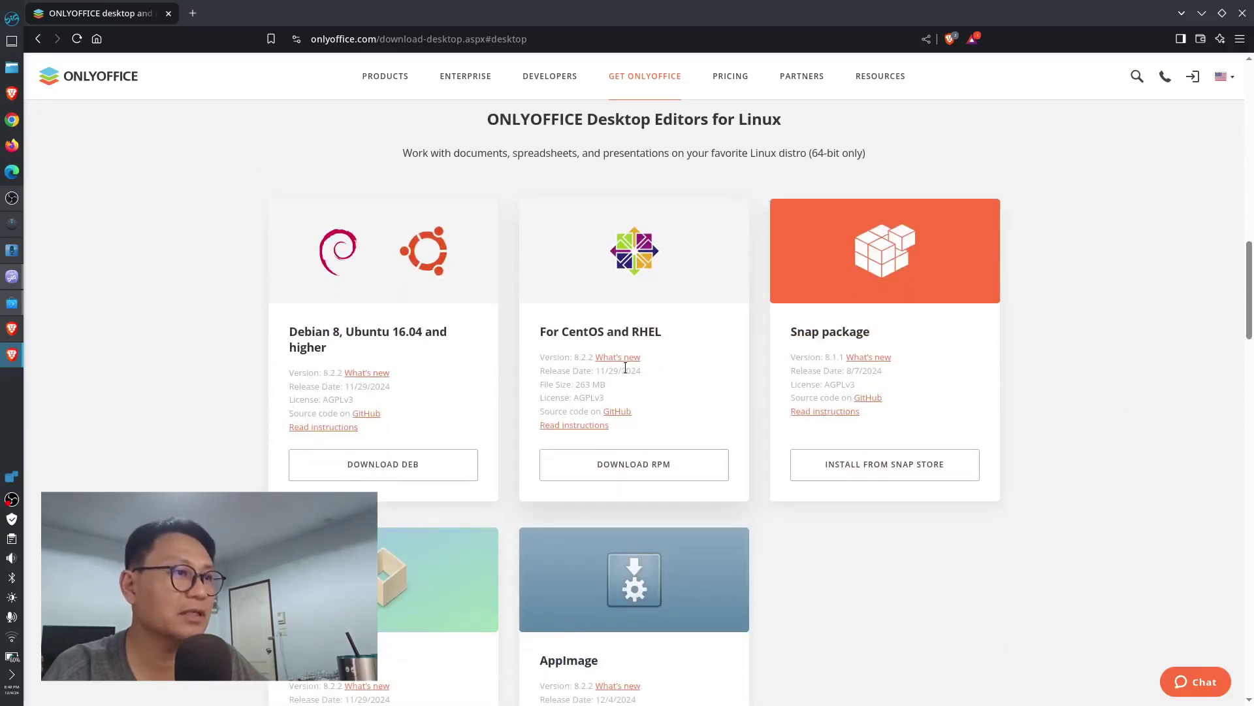
Step: Check the Flatpak and AppImage downloads, then minimize the browser and close the Discover and Big-Store windows
scroll(424, 464, down, 2)
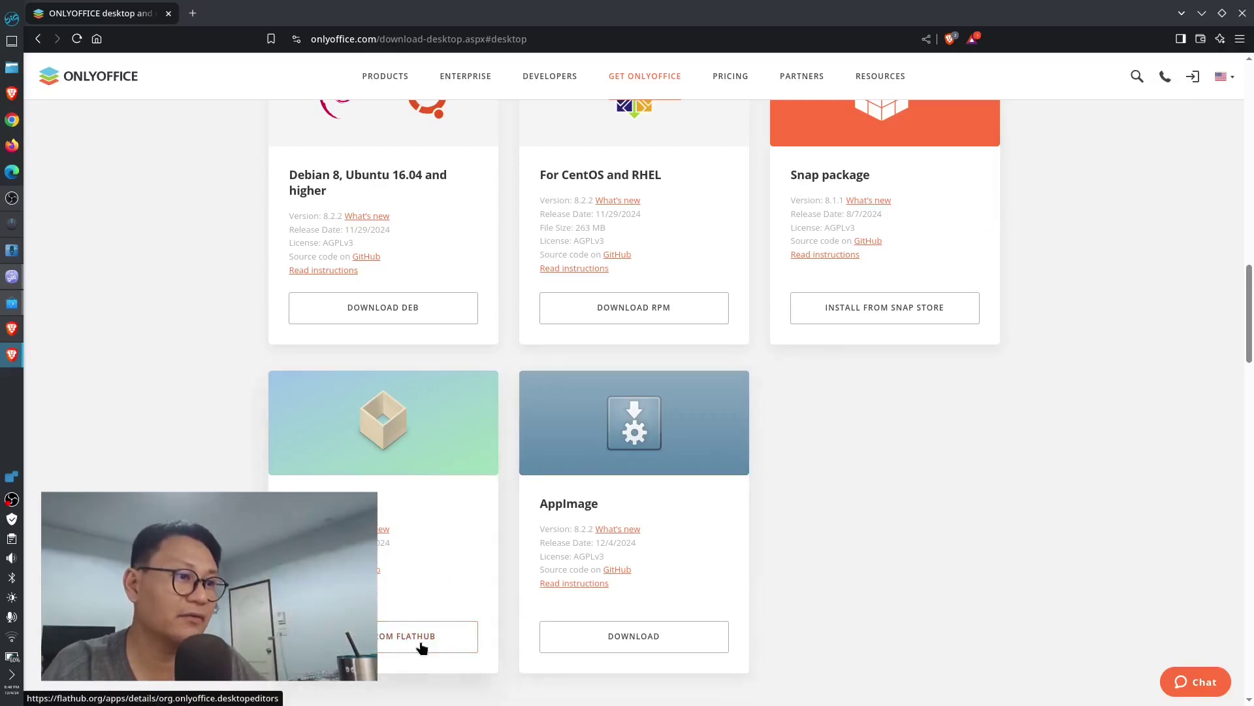
click(1202, 13)
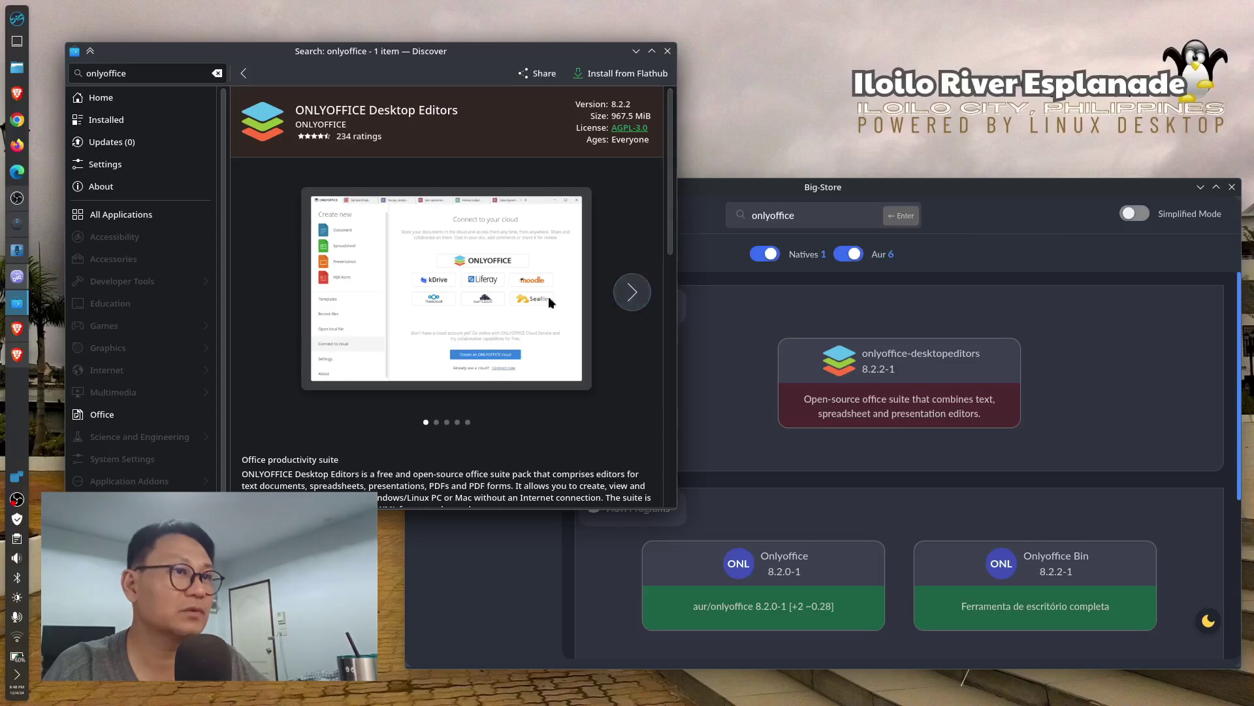
mouse_move(940, 414)
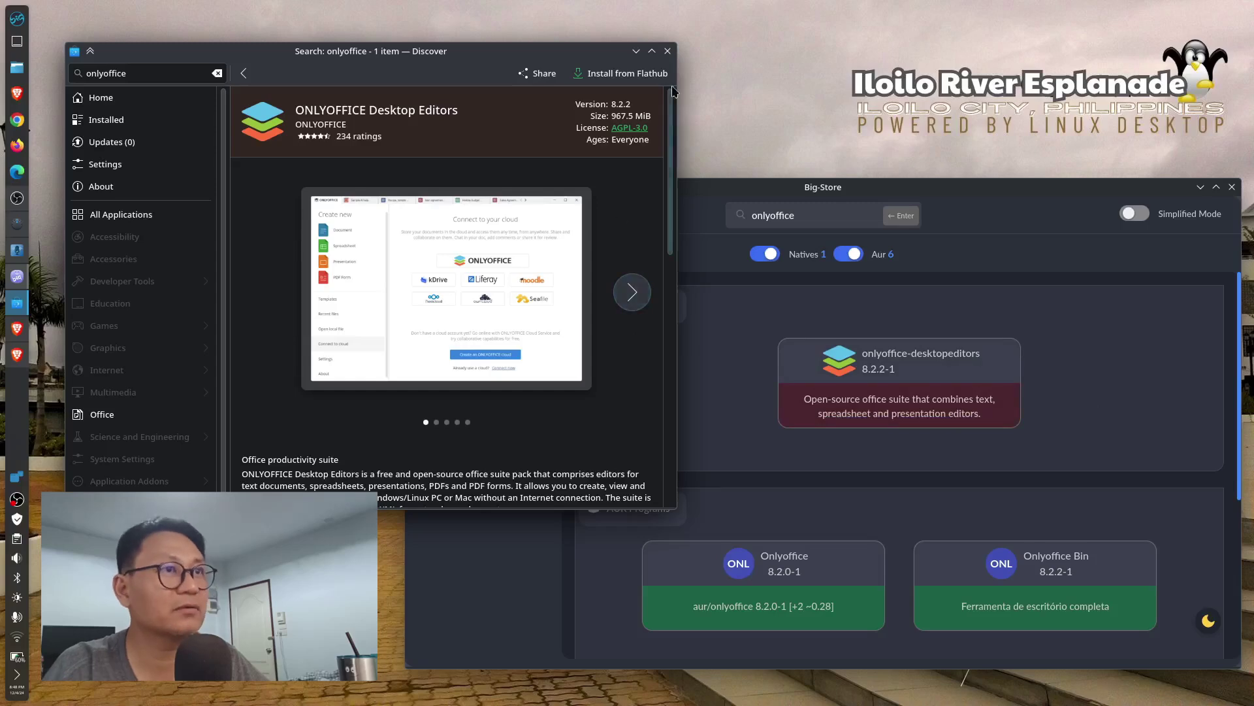
click(668, 52)
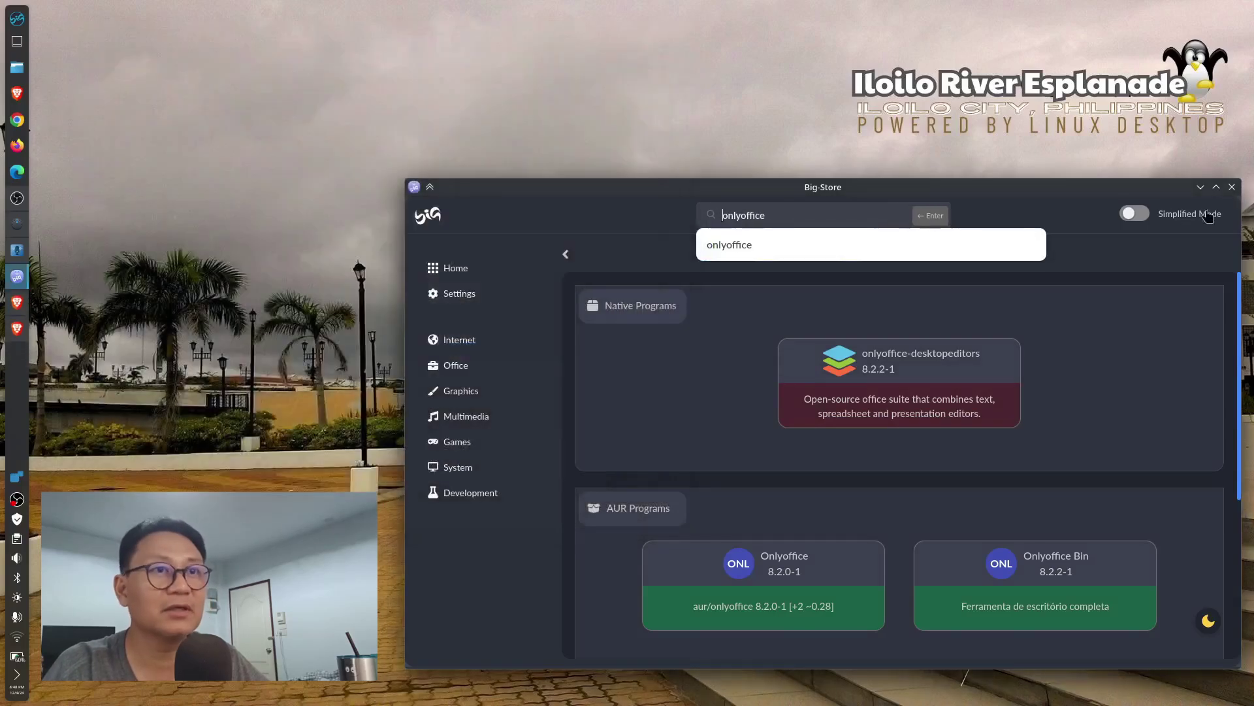
click(1232, 188)
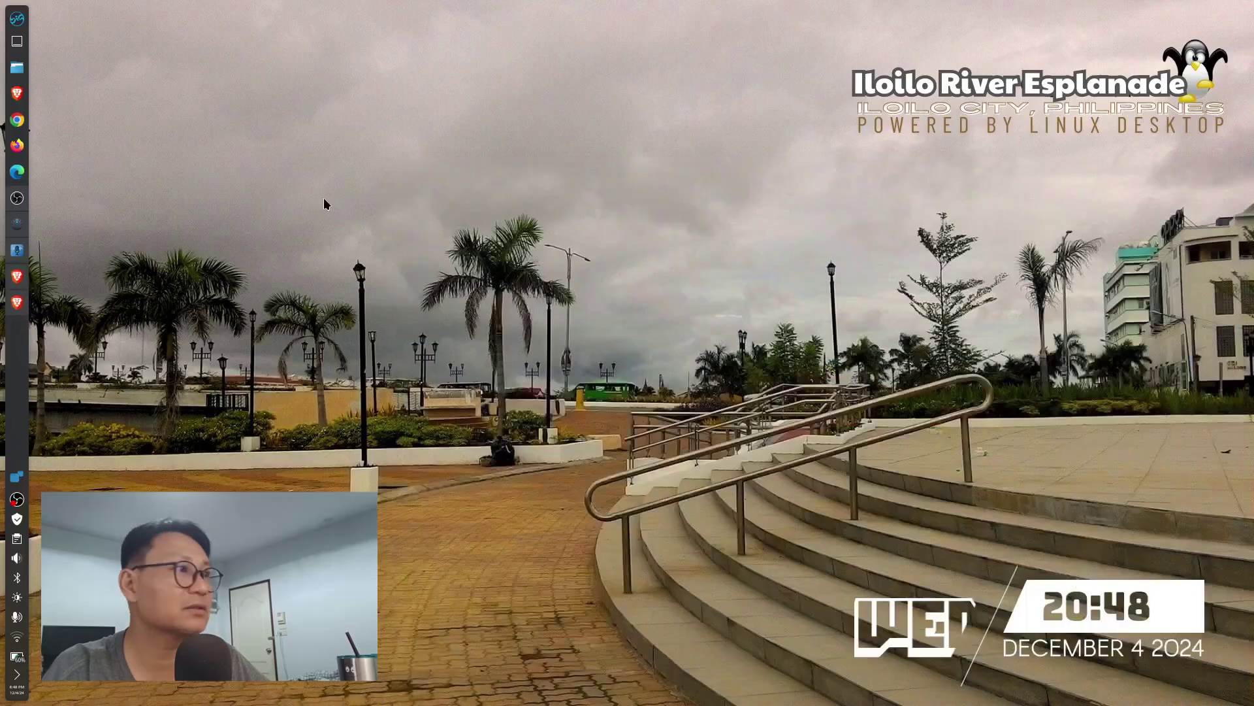
Step: Switch to ONLYOFFICE Desktop Editors by launching it from the recent applications in the application launcher
click(21, 20)
click(1018, 356)
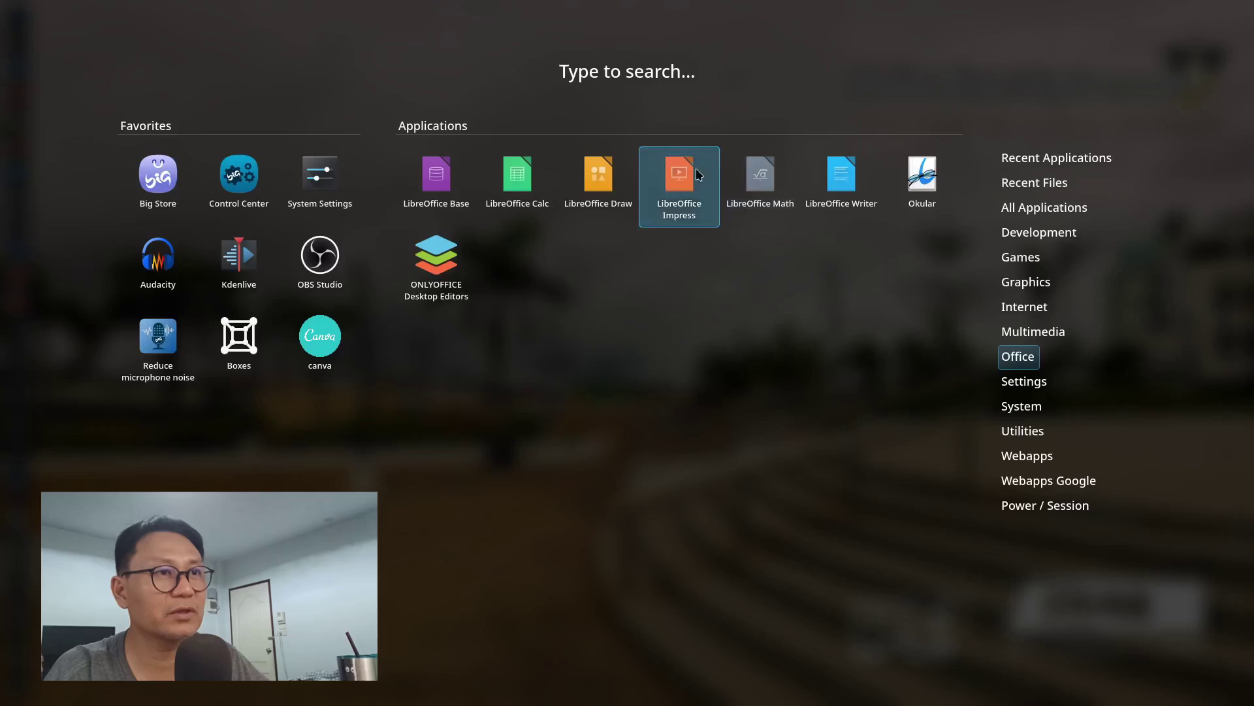
mouse_move(1049, 163)
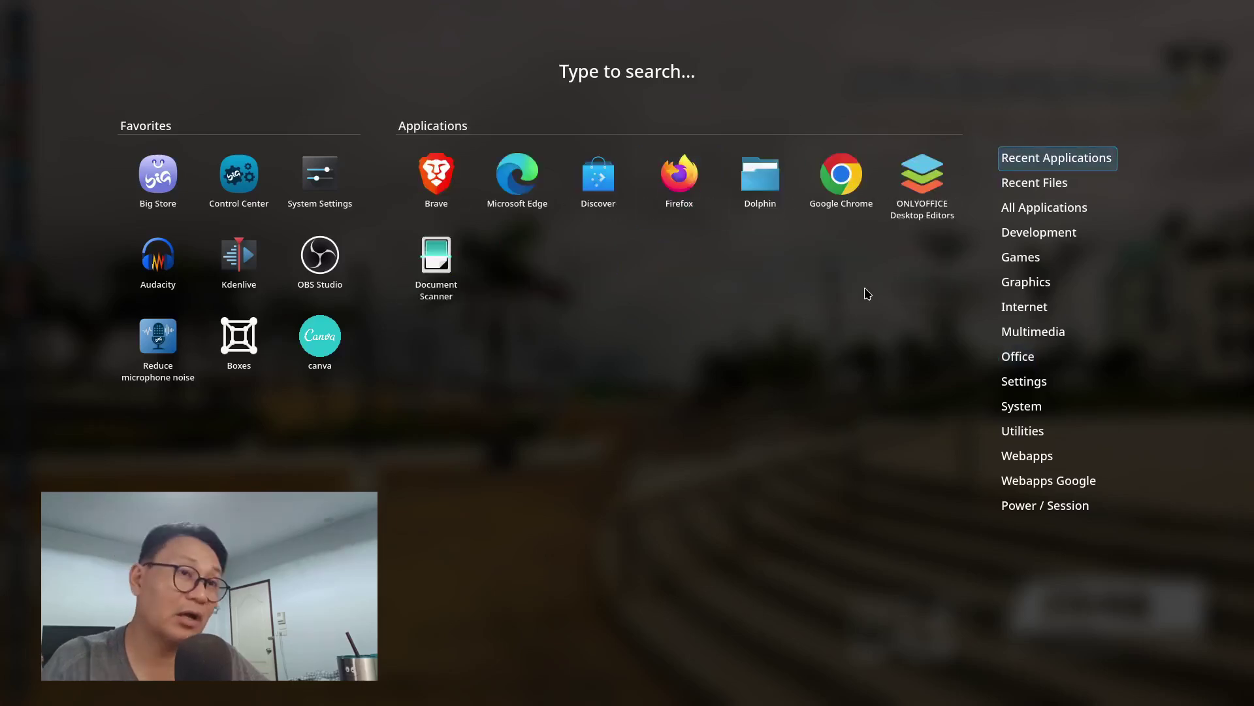
click(922, 180)
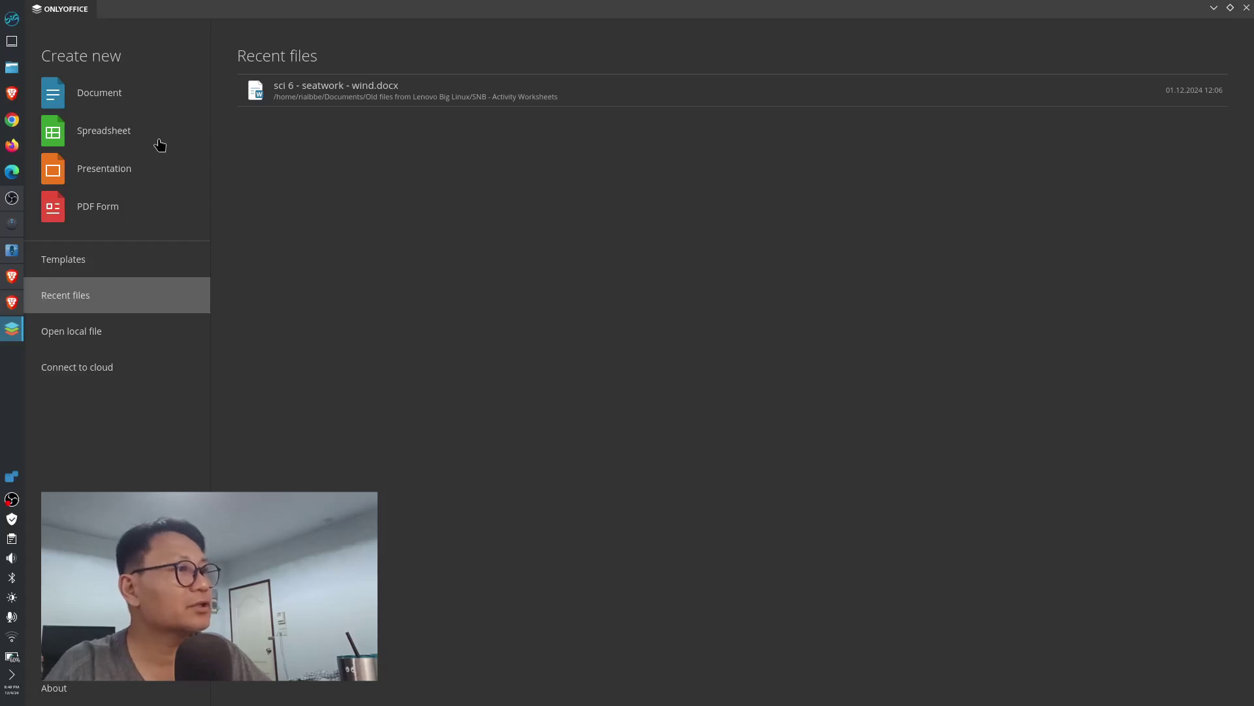
Step: Create a new PDF form, dismiss the tip about form fields and enlarge the page to 180%
click(131, 213)
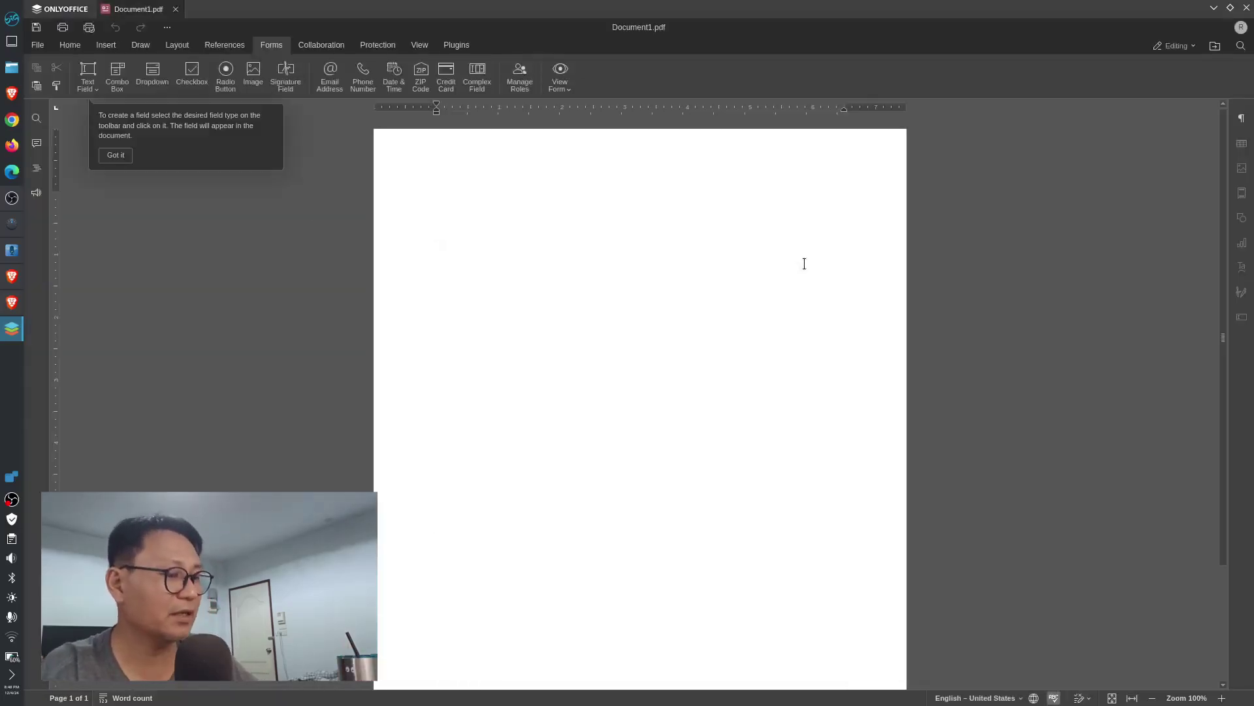
click(125, 161)
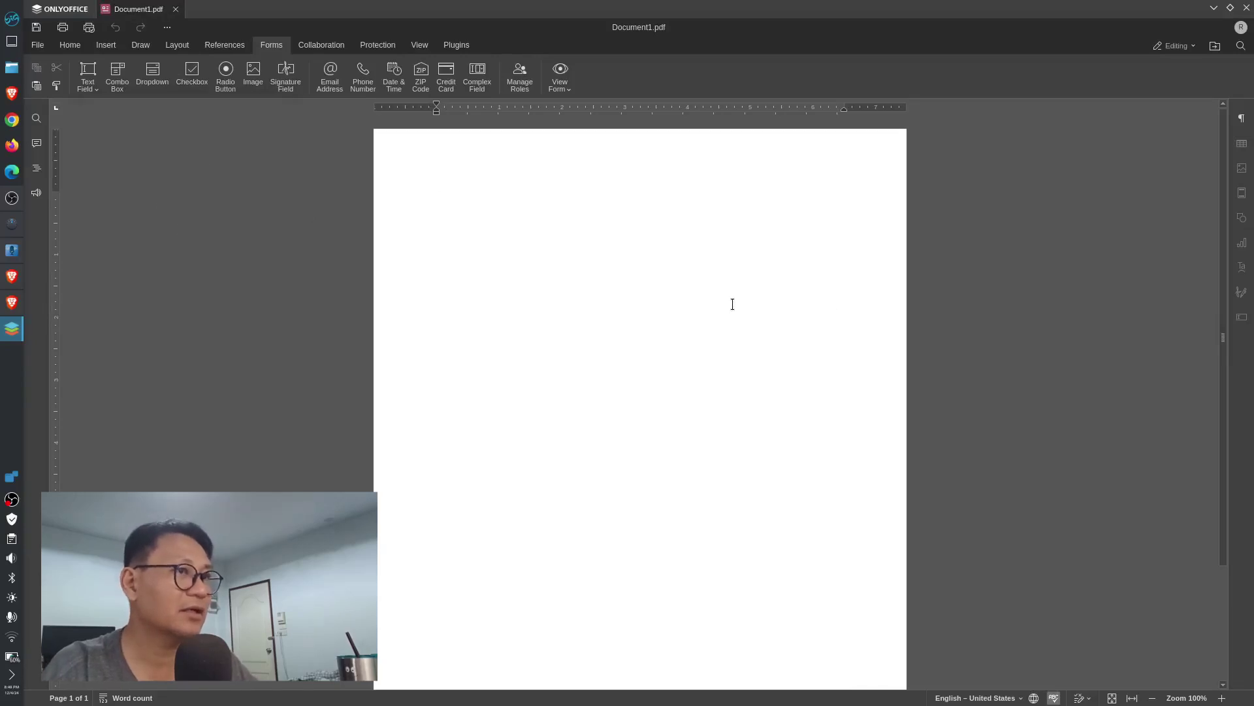
scroll(731, 304, up, 7)
scroll(731, 304, up, 1)
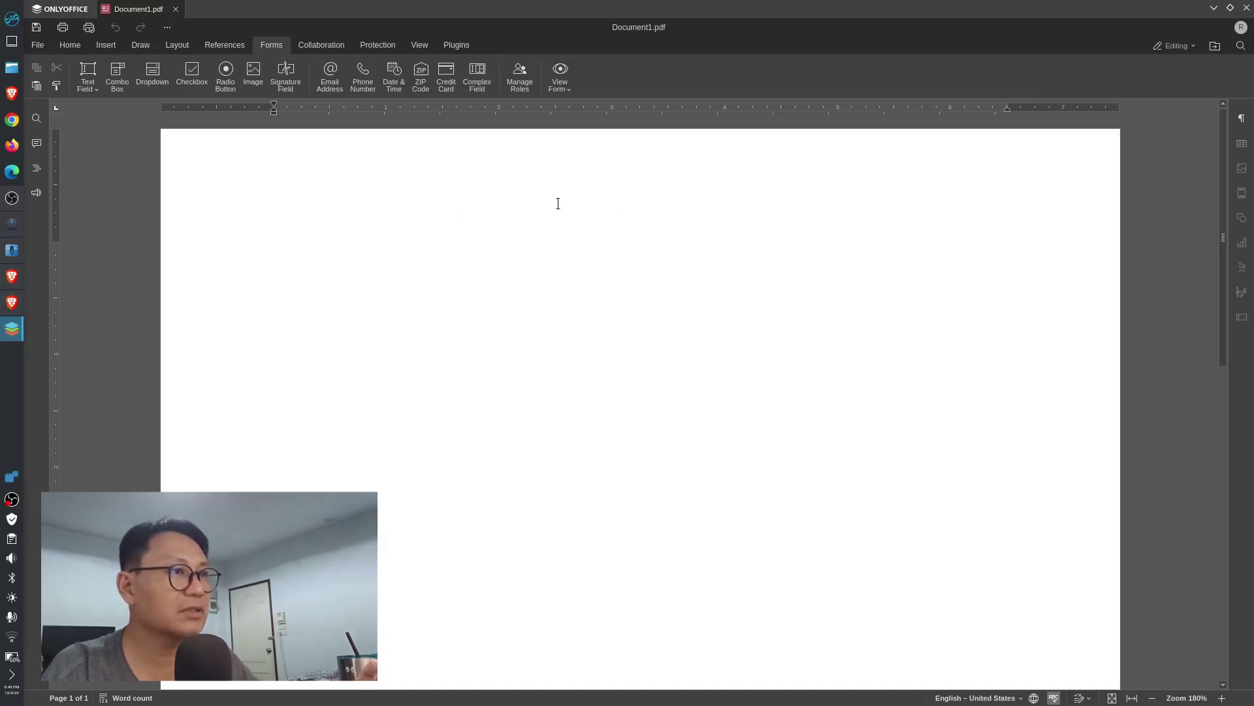
text(dsjhhasdlkfhwaef;dsan;kafsd)
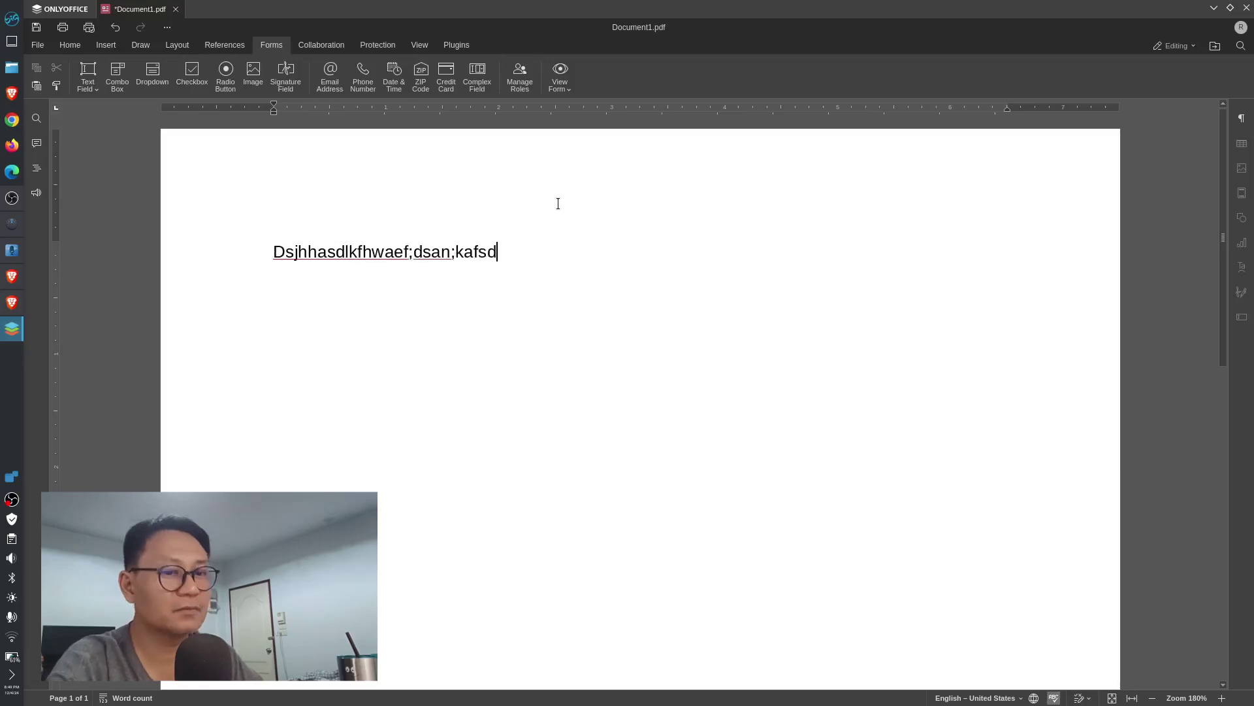
key(ctrl+a)
key(BackSpace)
Step: Enter the text "Testing" on the blank form page and open the document's file options
text(testing)
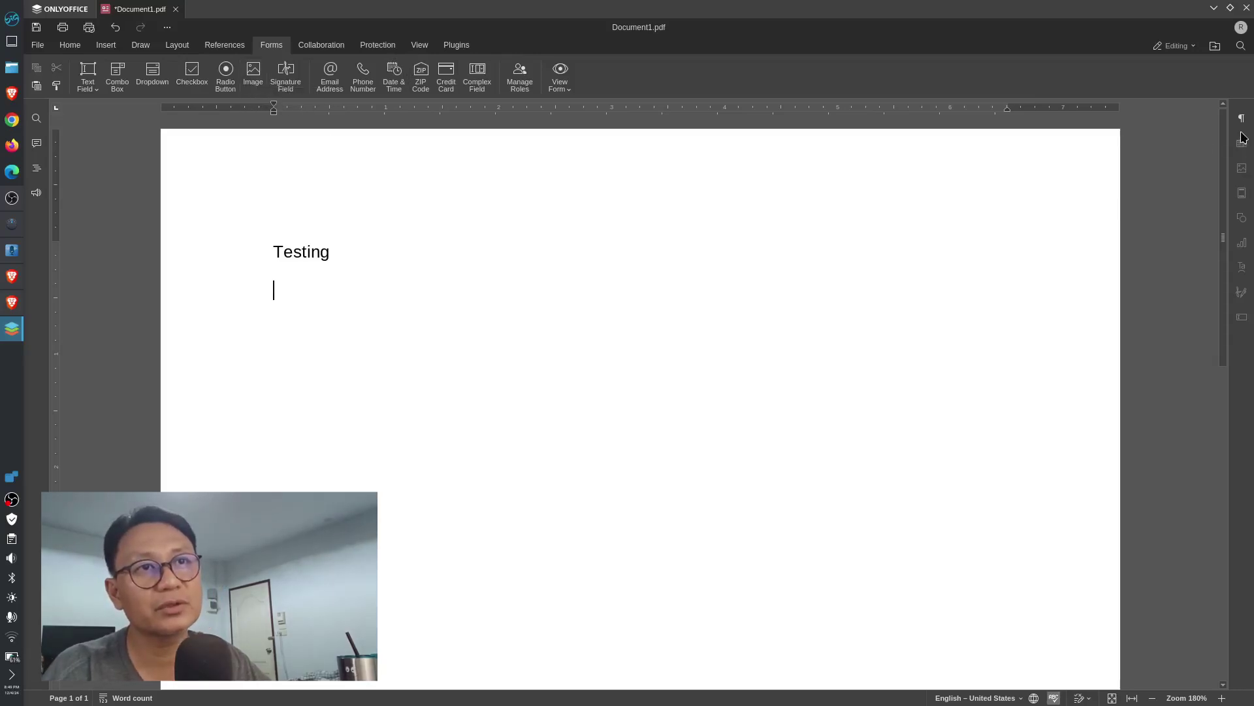
click(37, 47)
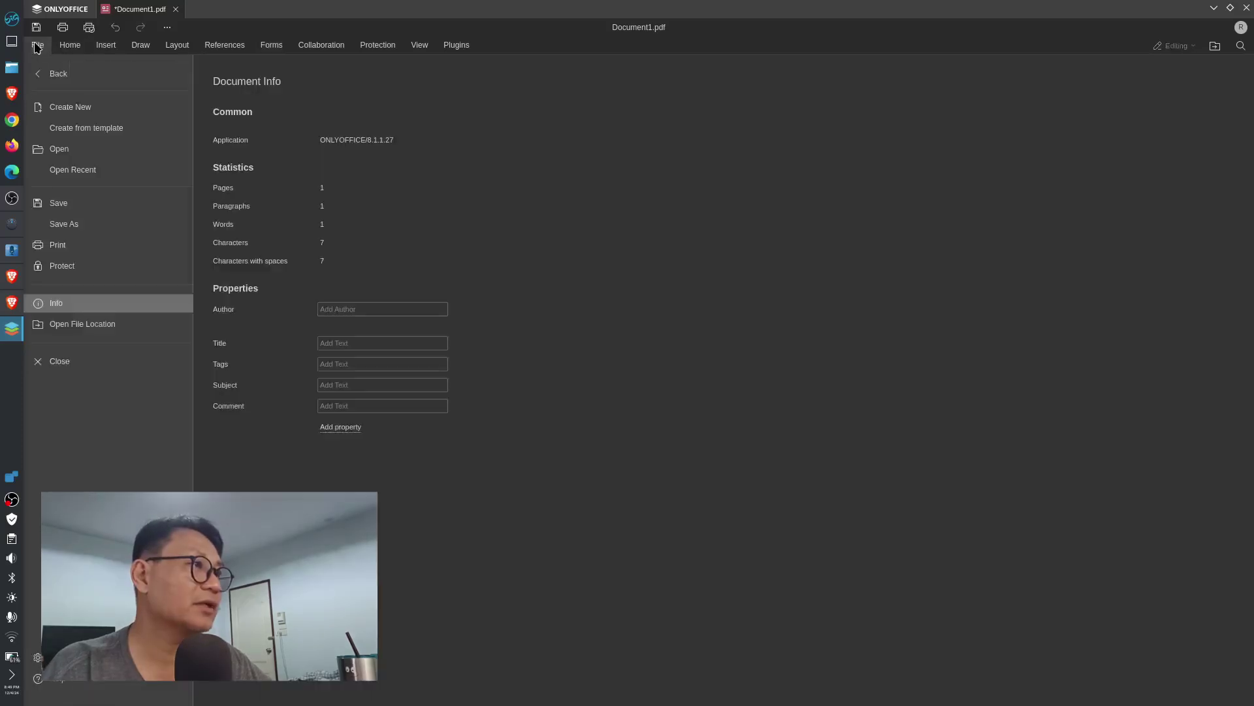
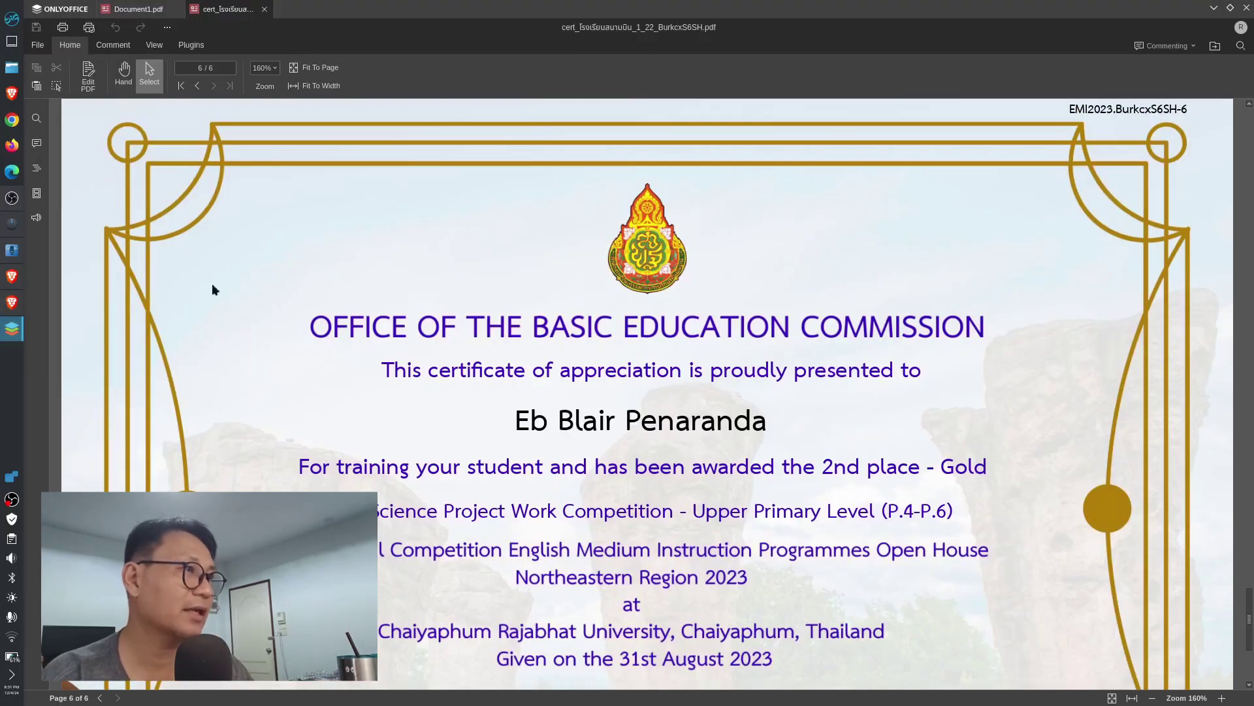
Step: Enable PDF editing on the certificate, make its text editable and replace the "n" in the recipient's surname with "ñ"
click(89, 77)
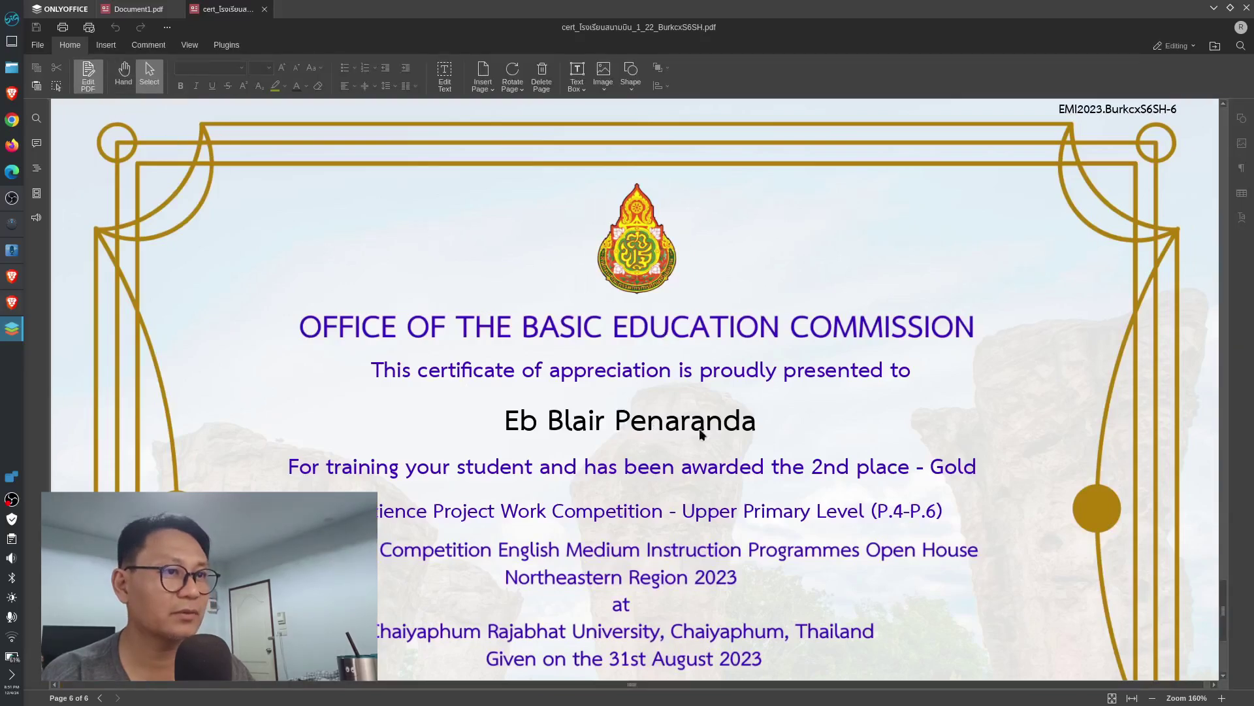
double_click(700, 425)
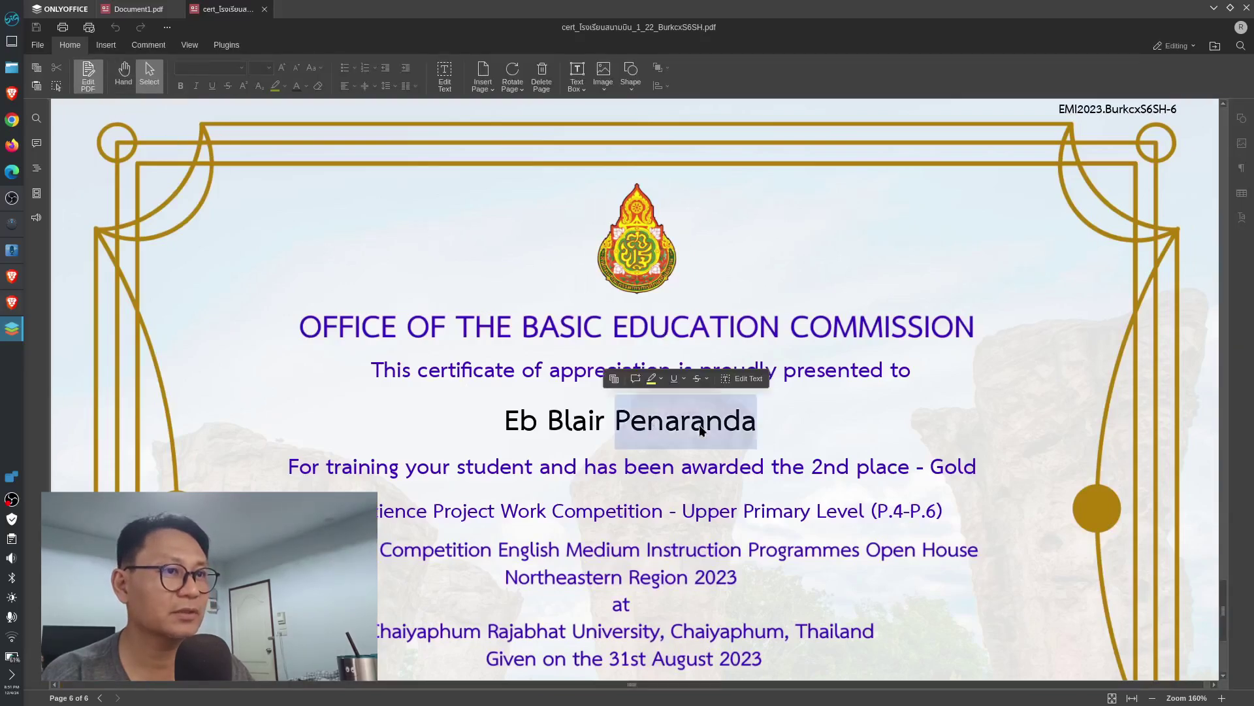
click(747, 379)
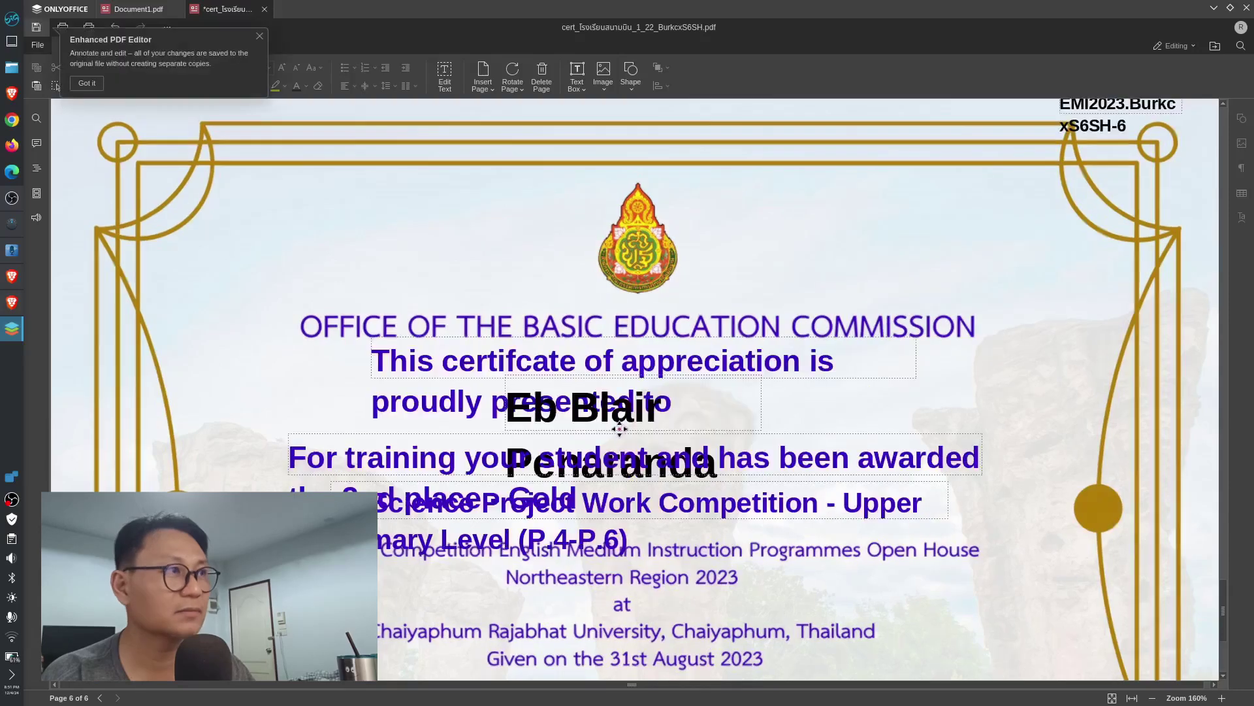
click(777, 457)
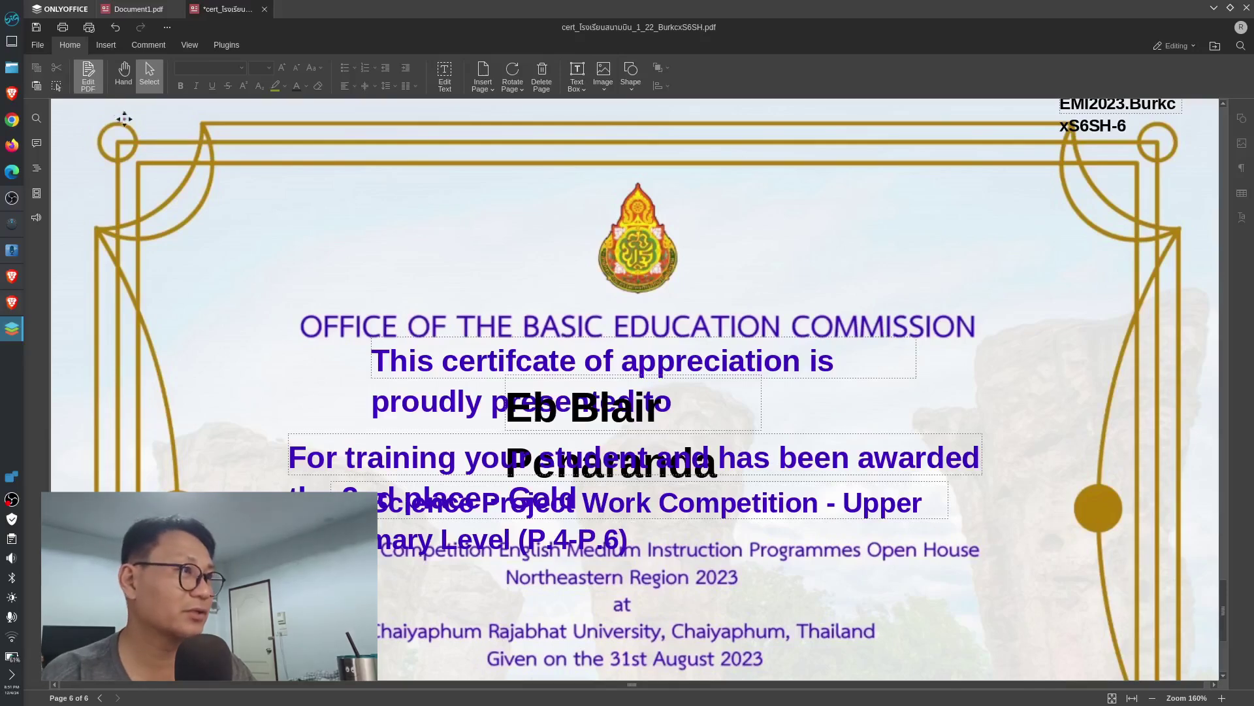
click(113, 28)
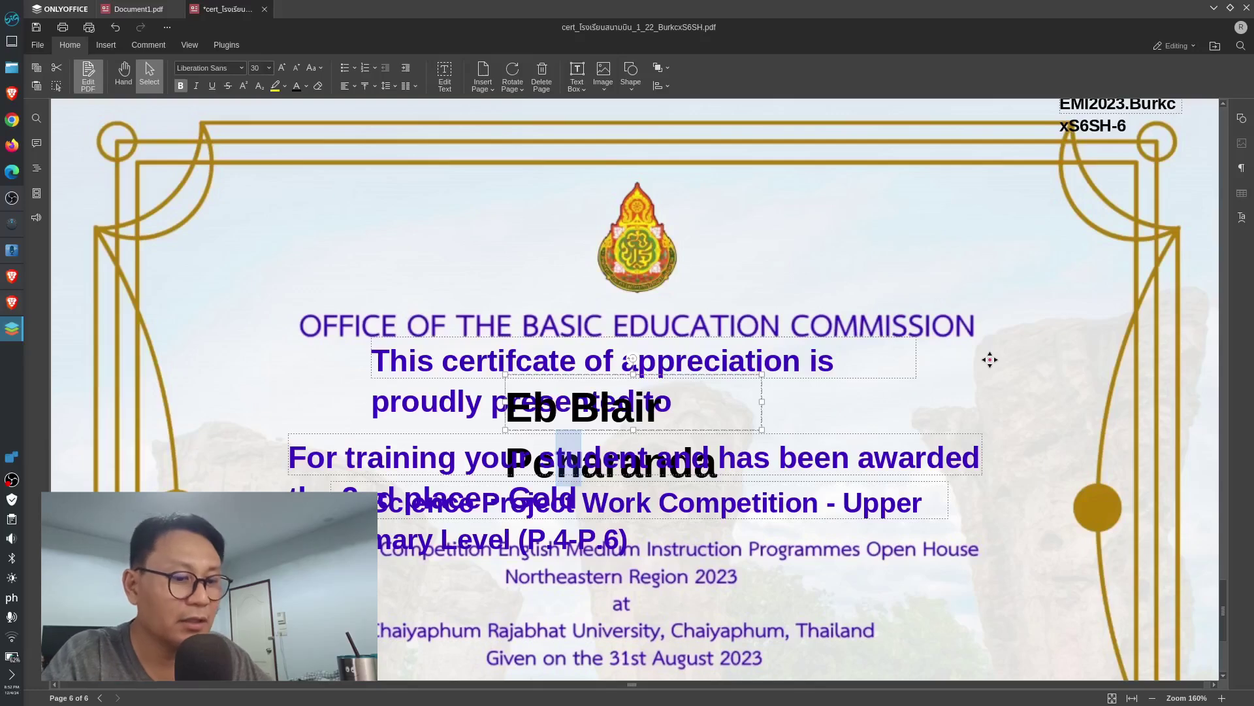
text(ñ)
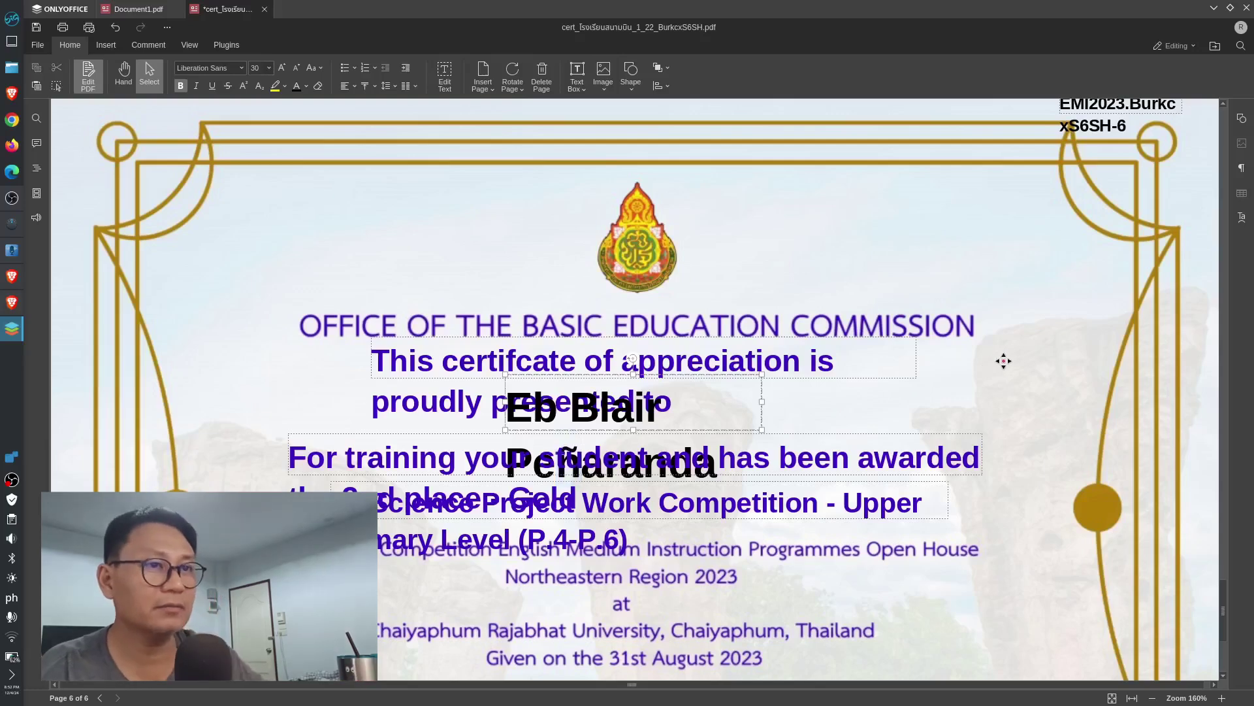
Step: Move the recipient's name aside next to the emblem and widen the "This certifcate of appreciation" text box to fit one line
scroll(784, 333, down, 1)
drag(762, 333, 1029, 168)
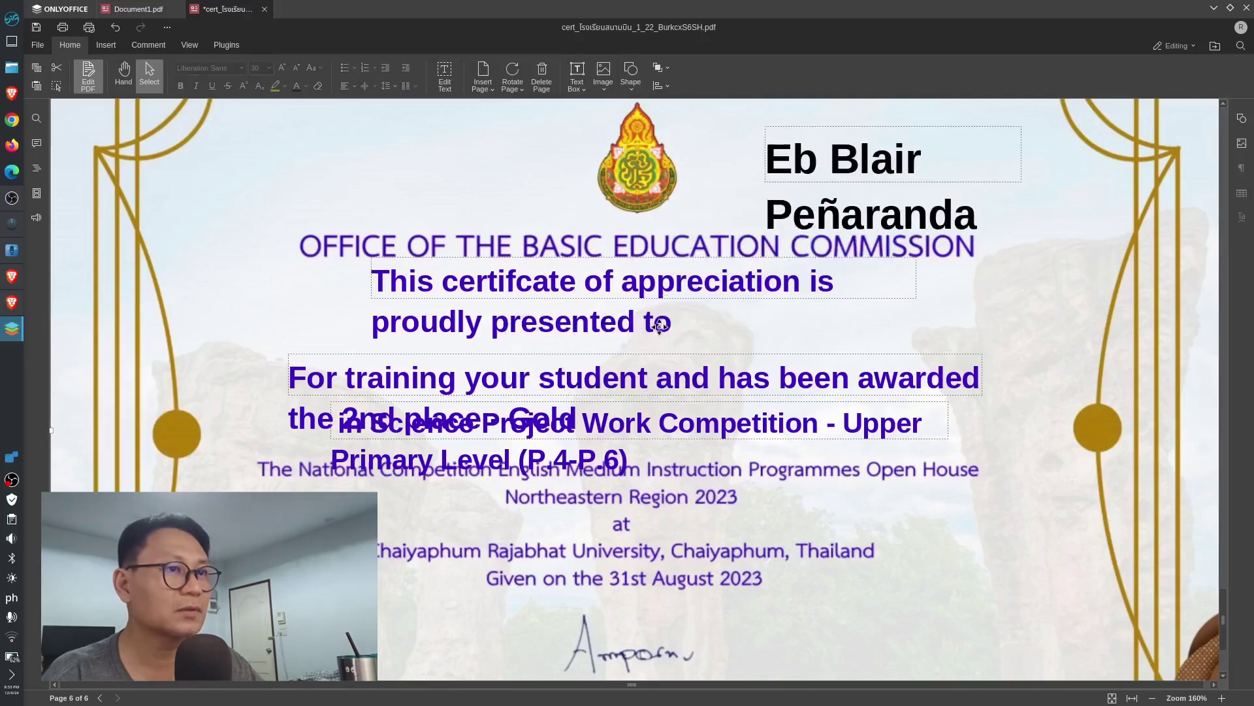
double_click(480, 281)
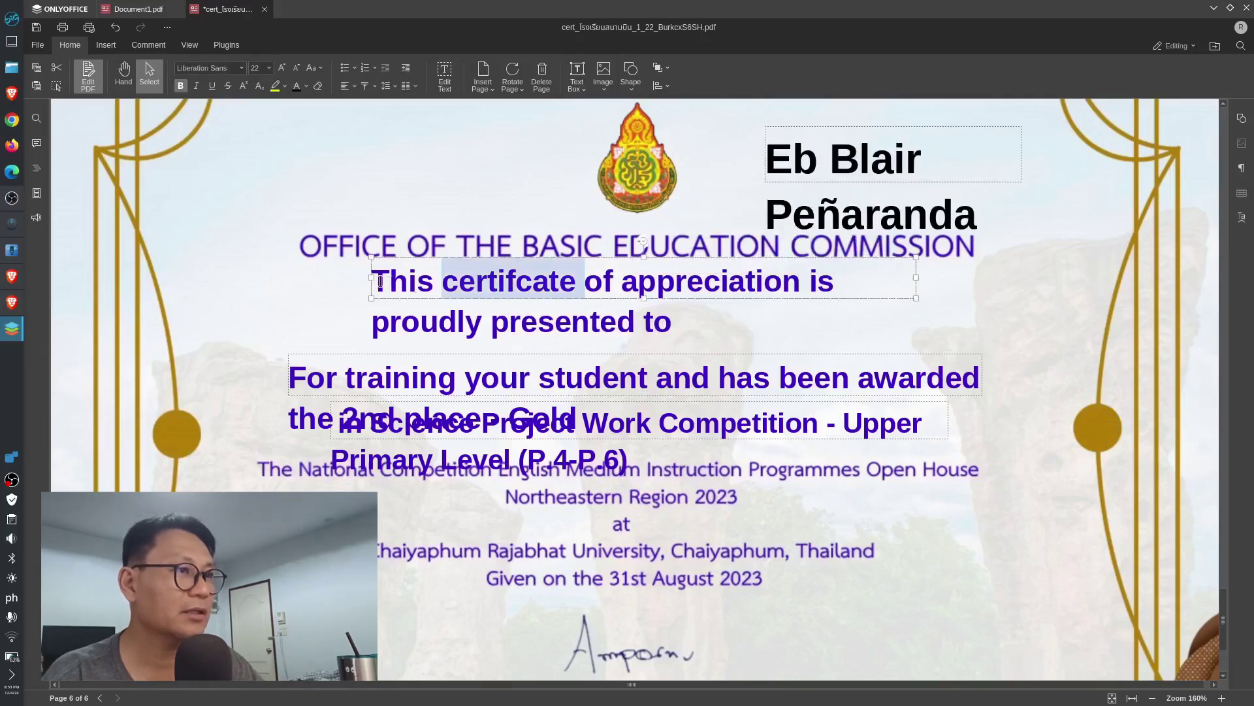
click(513, 326)
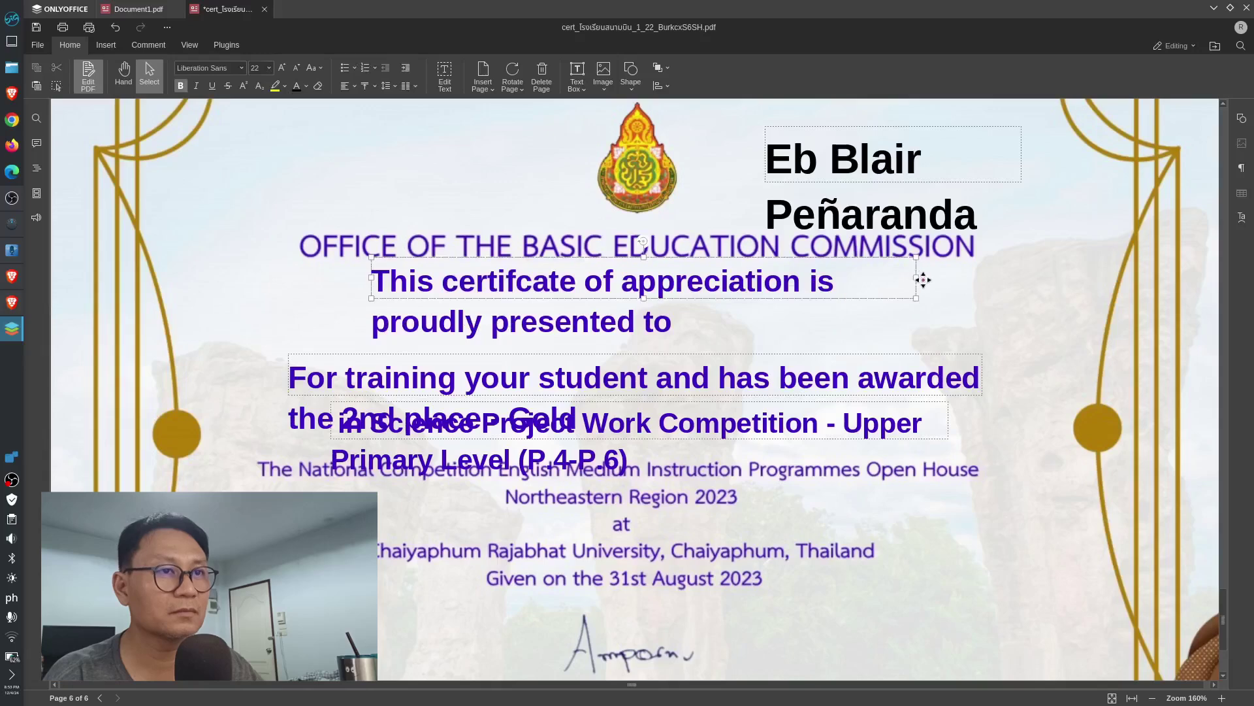
drag(917, 277, 1155, 277)
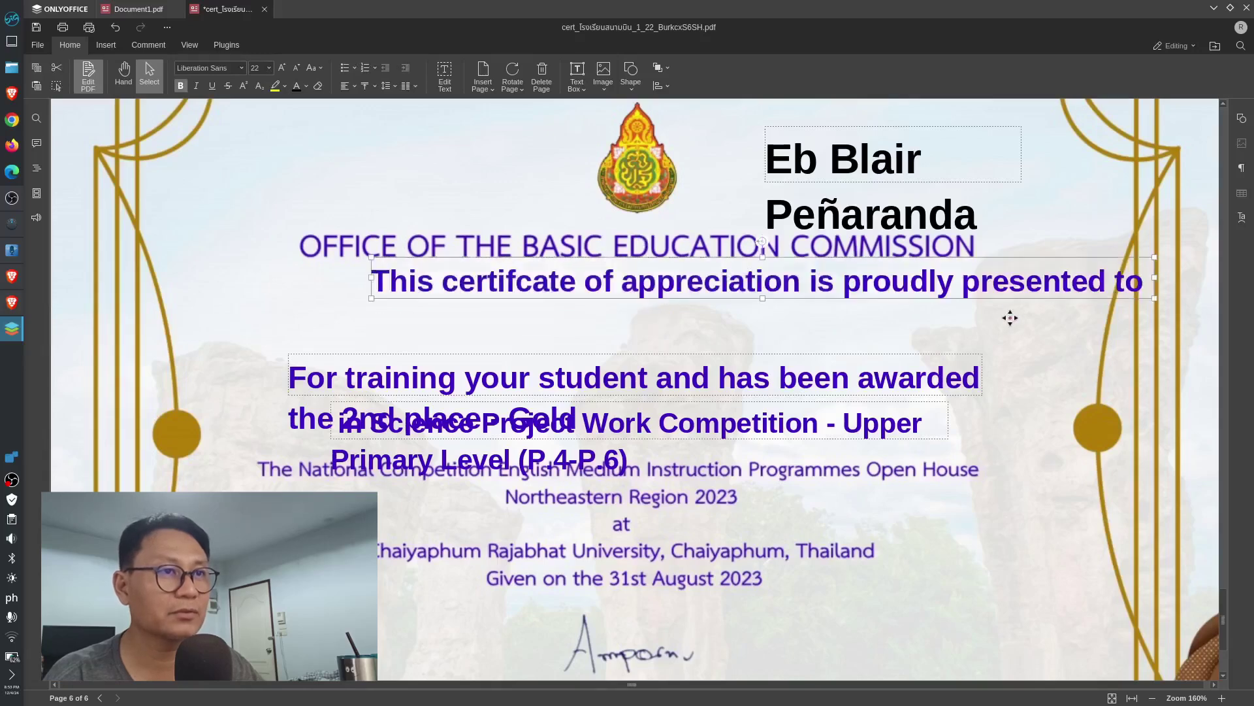
click(1009, 334)
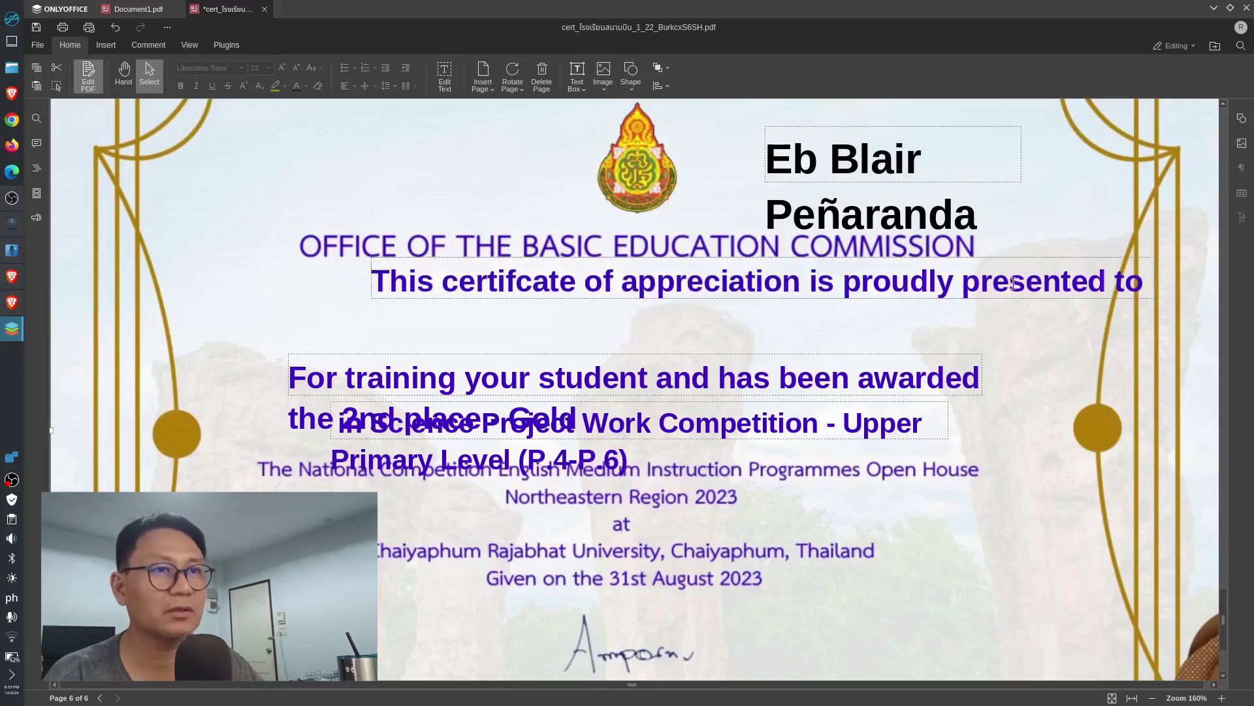
Step: Reposition the "This certifcate of appreciation is proudly presented to" line so it is roughly centered beneath the commission heading
click(1115, 295)
click(1049, 319)
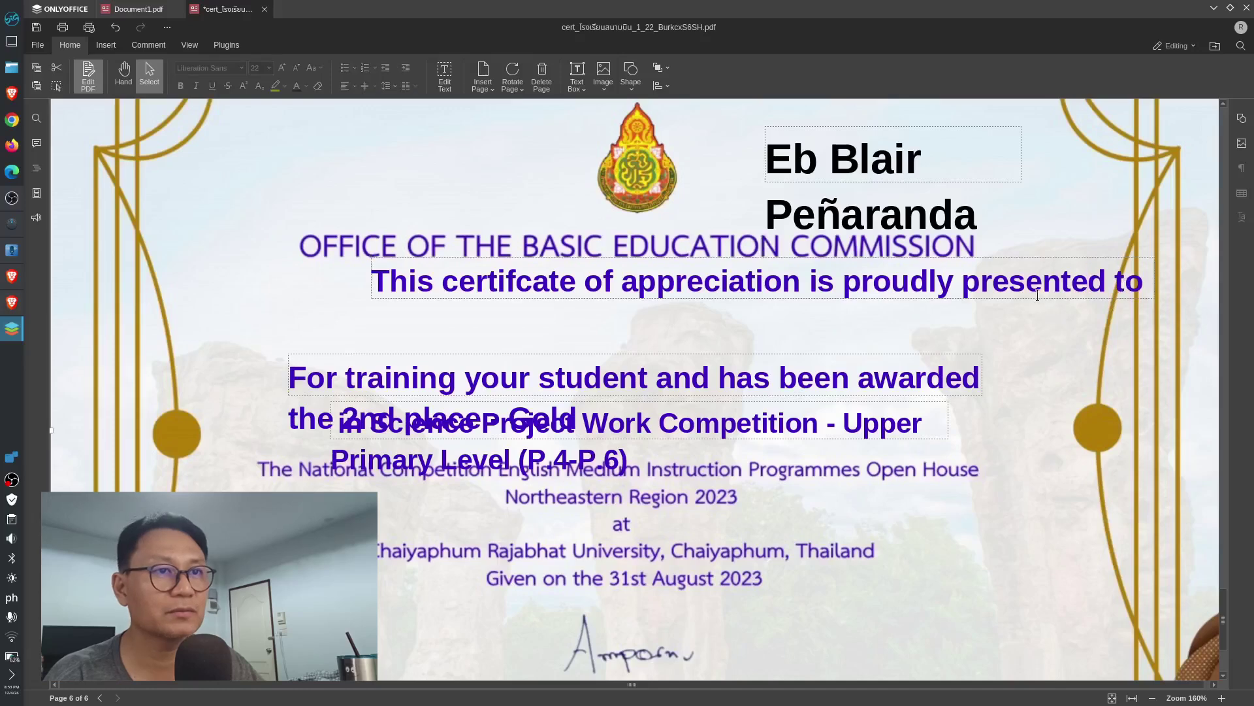
drag(1017, 302, 882, 318)
drag(961, 311, 981, 306)
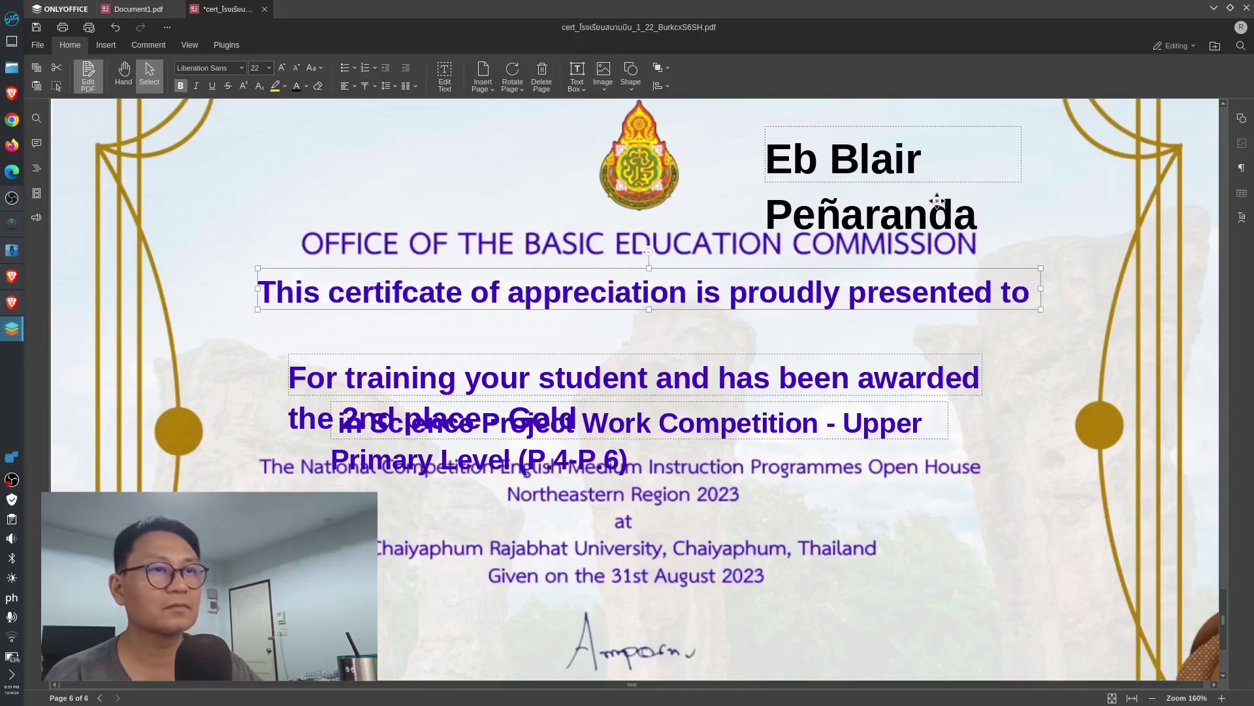
Step: Widen the recipient's name box to fit one line and place it between the appreciation line and the "For training your student" line
click(995, 159)
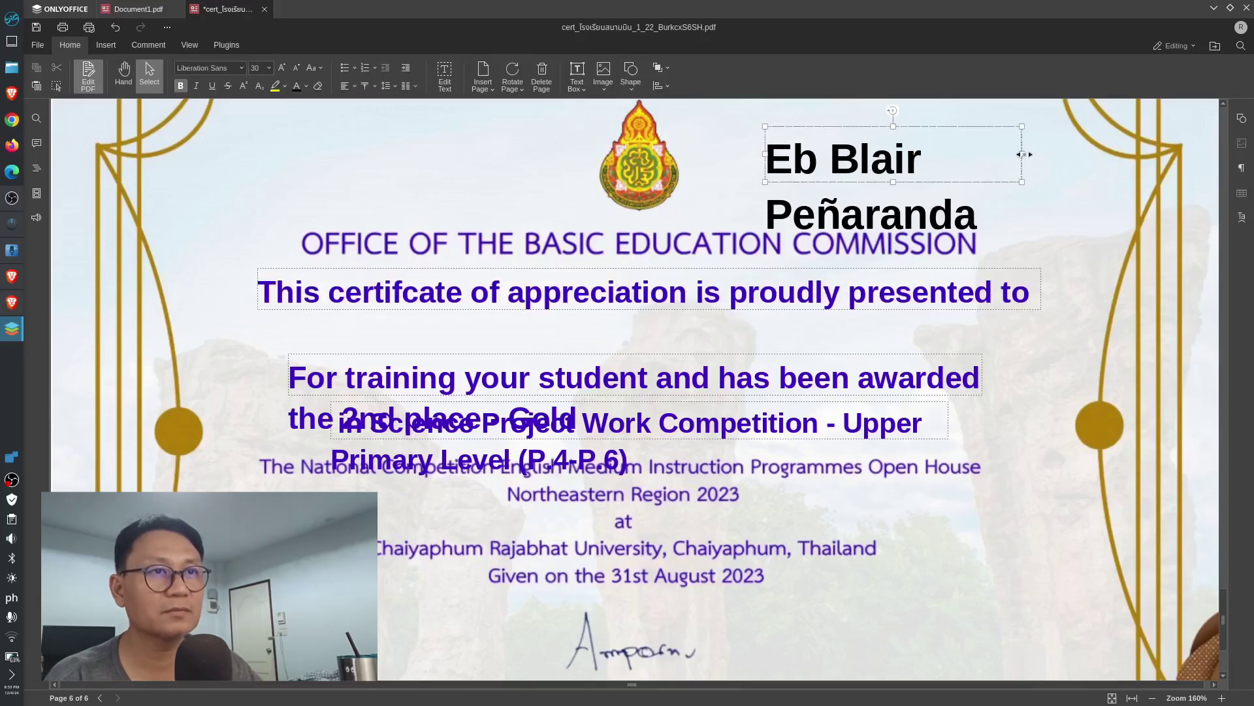
drag(1022, 154, 1208, 163)
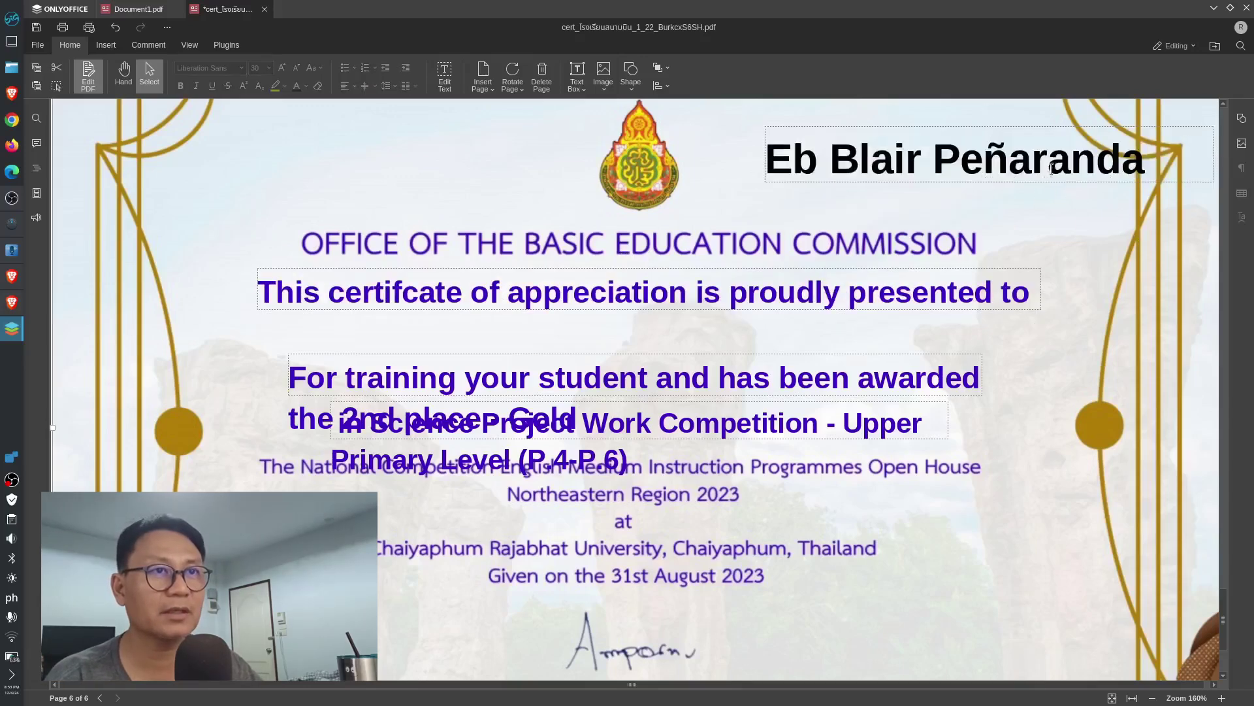
click(1075, 185)
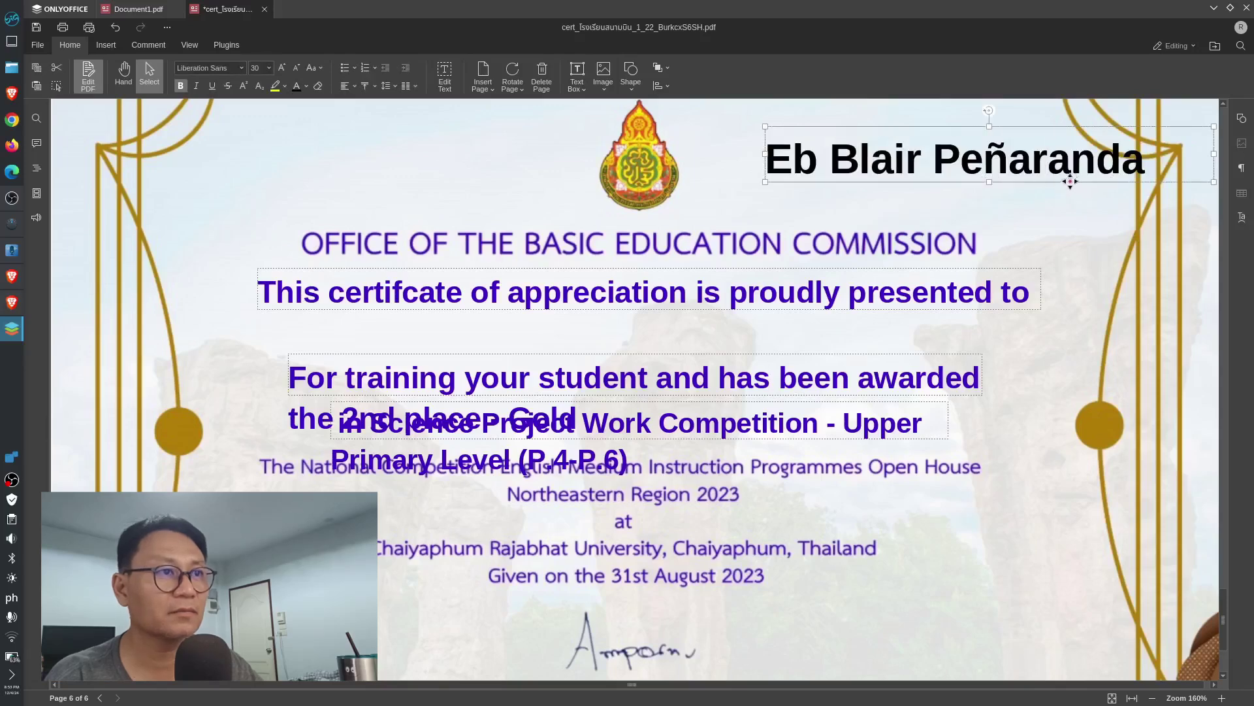
drag(1069, 181, 719, 365)
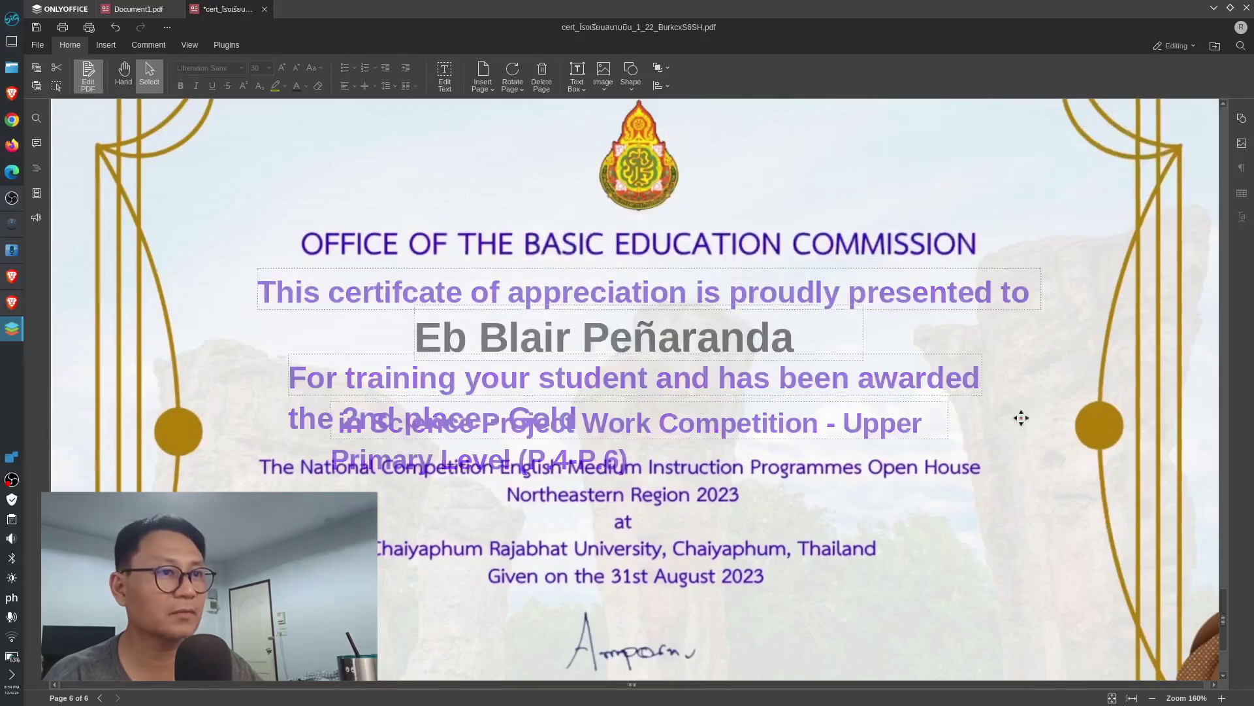
Step: Widen the "in Science Project Work Competition" text box on both sides so its text fits on one line
click(340, 418)
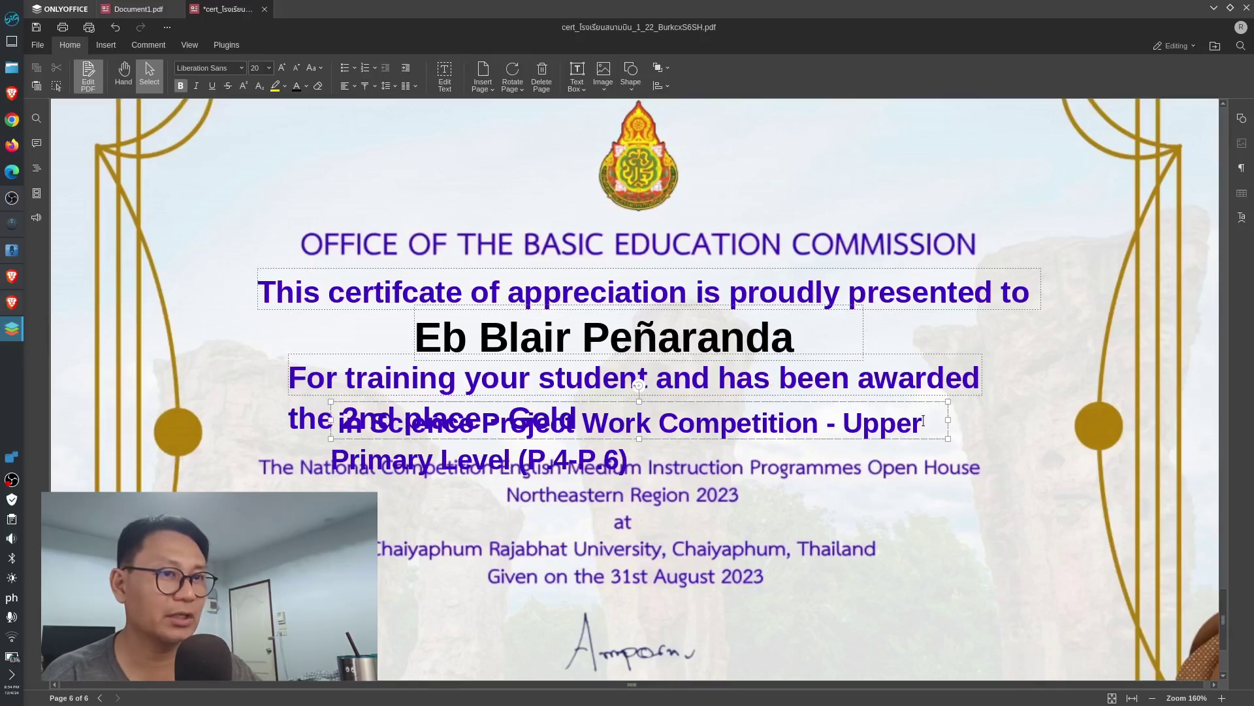
drag(949, 421, 1129, 420)
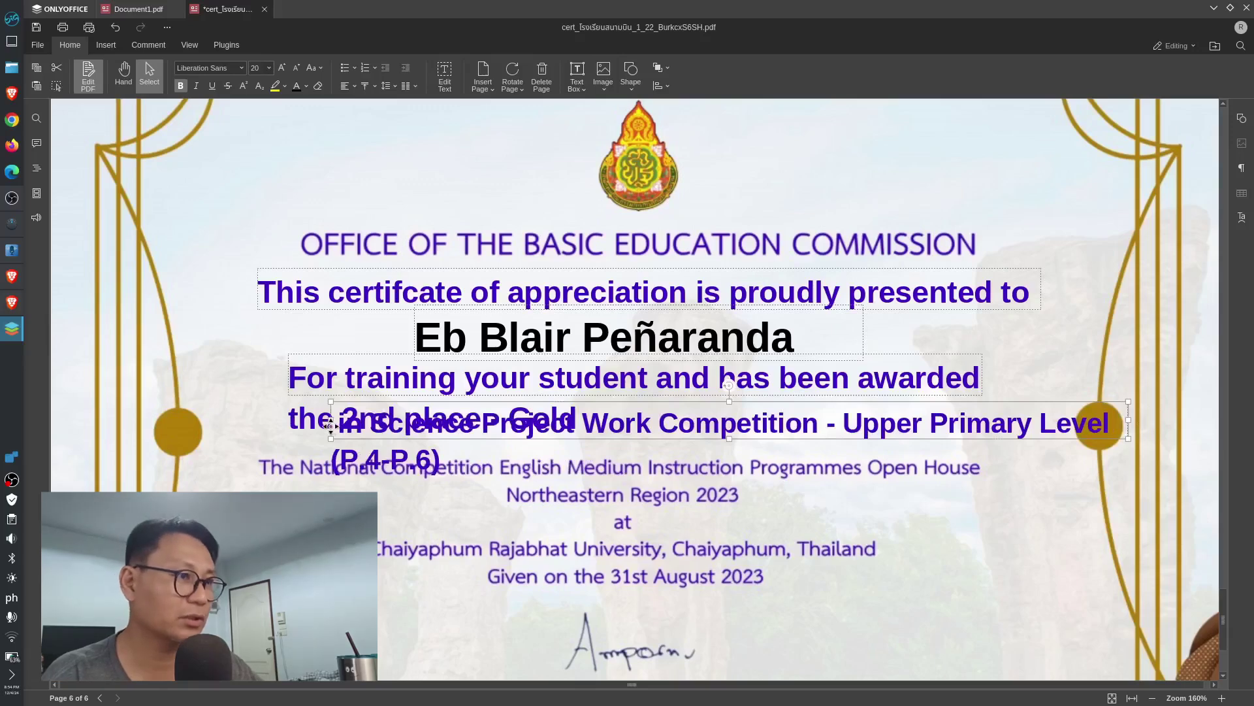
drag(331, 420, 227, 420)
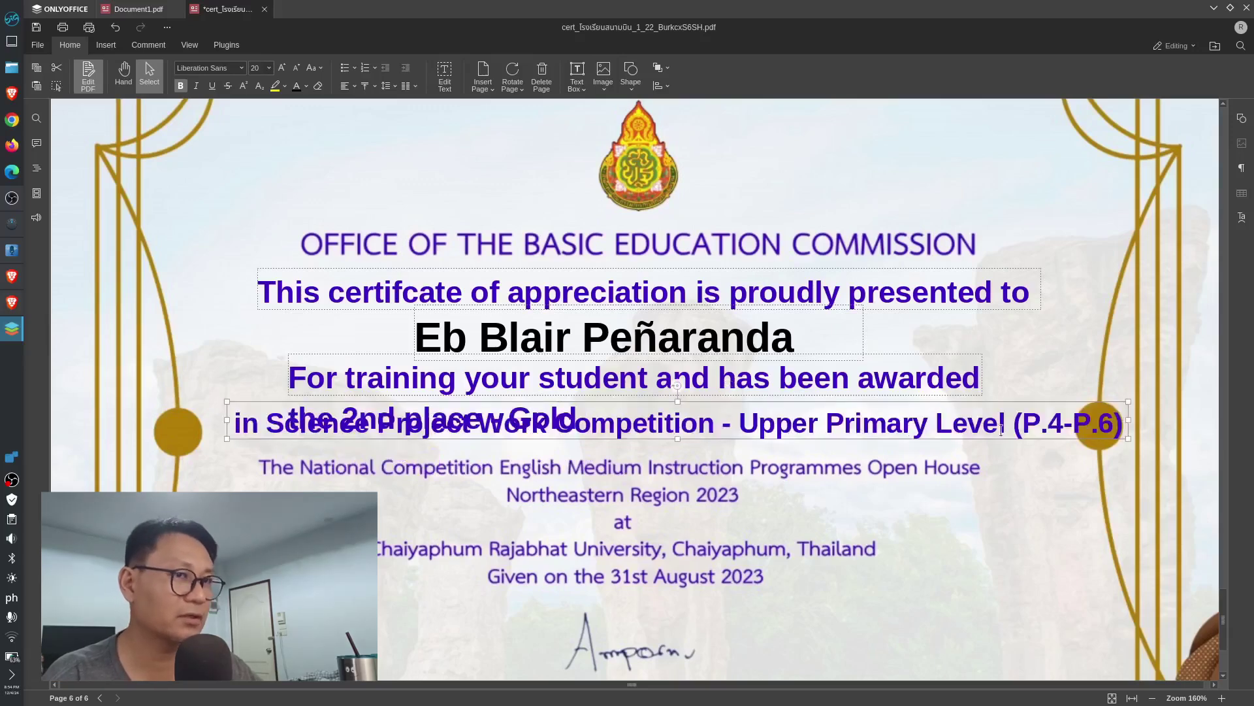
Step: Widen the "For training your student" text box on both sides to fit one line and shift it slightly into place
click(970, 390)
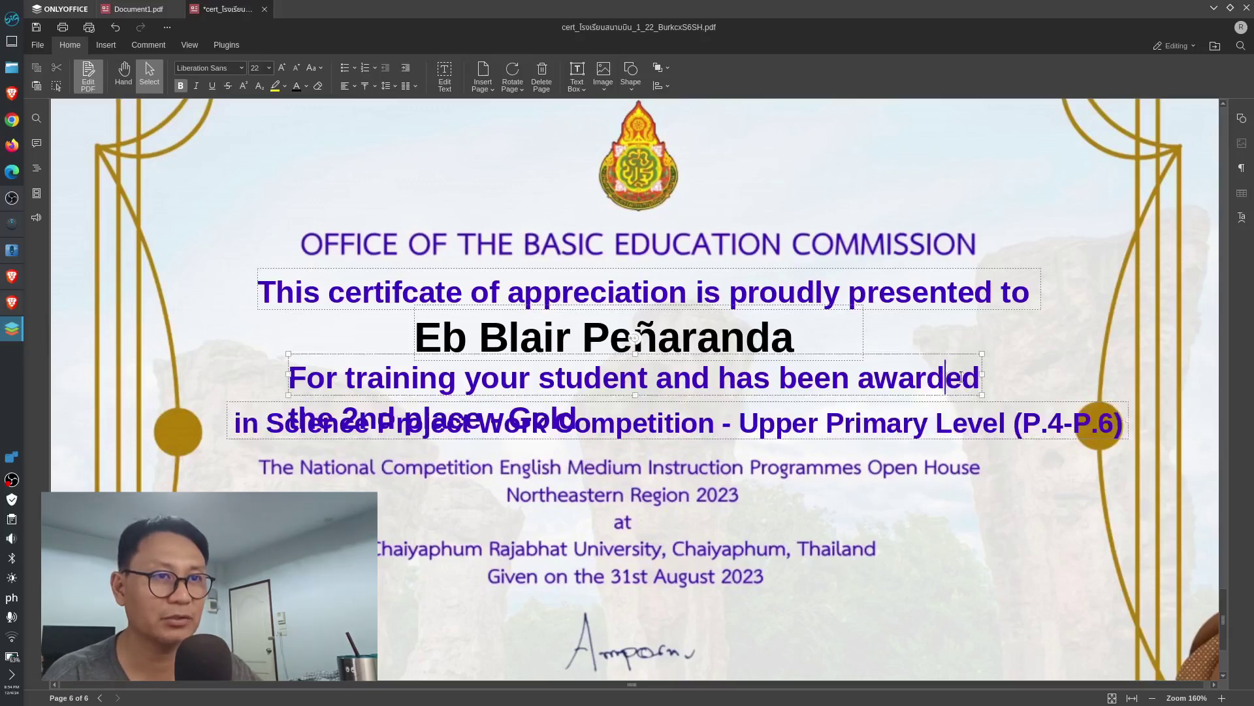
drag(982, 375, 1167, 375)
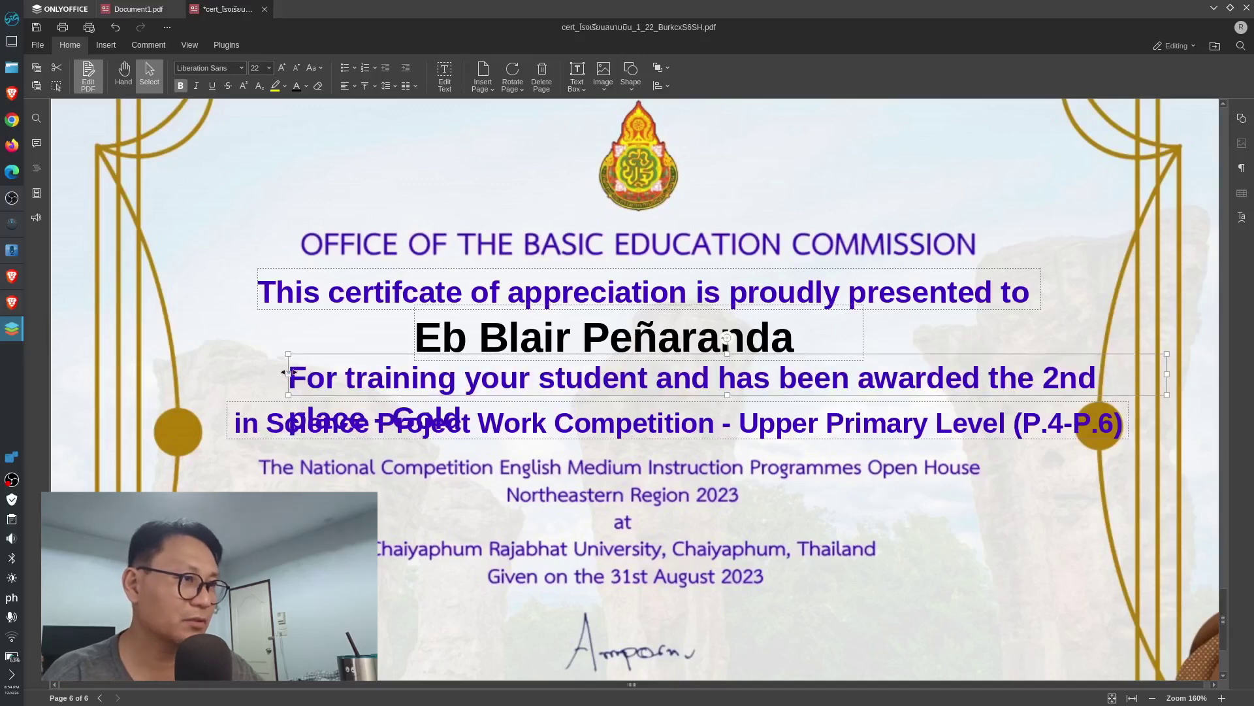
drag(286, 372, 122, 374)
click(1138, 317)
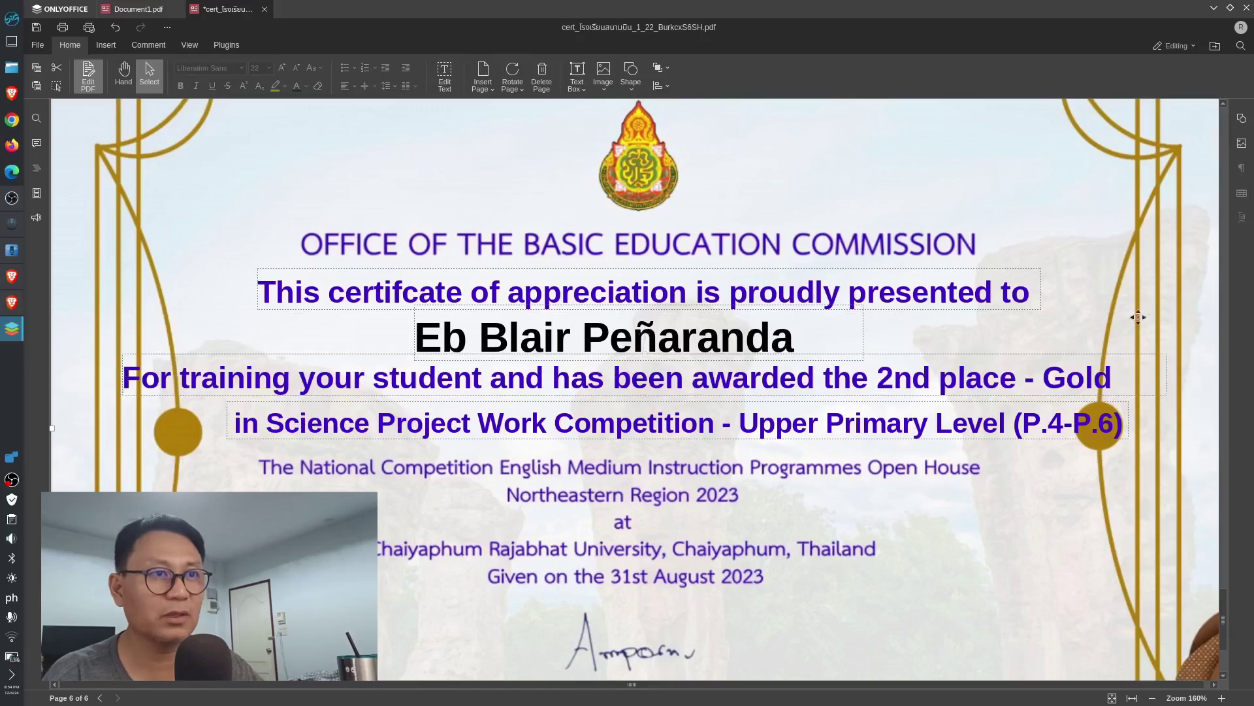
drag(923, 351, 942, 354)
Step: Reduce the "This certifcate of appreciation" line to font size 14, center its text and slightly narrow its box
click(784, 288)
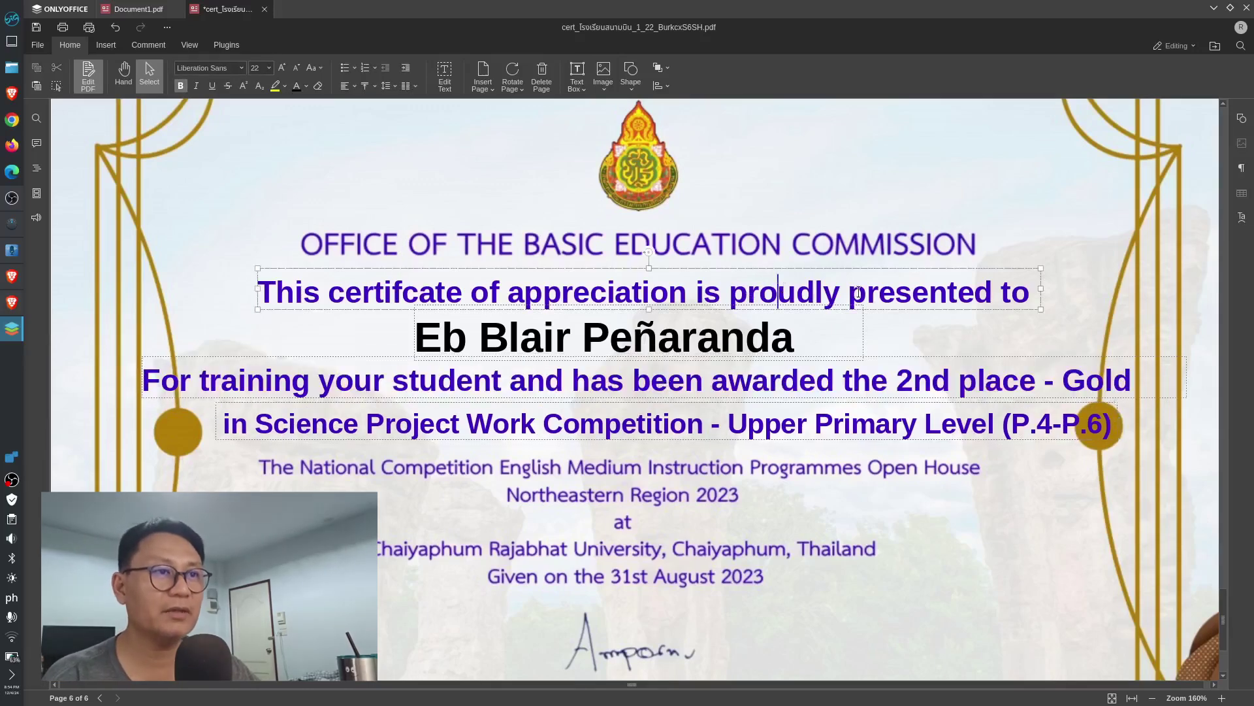
double_click(862, 292)
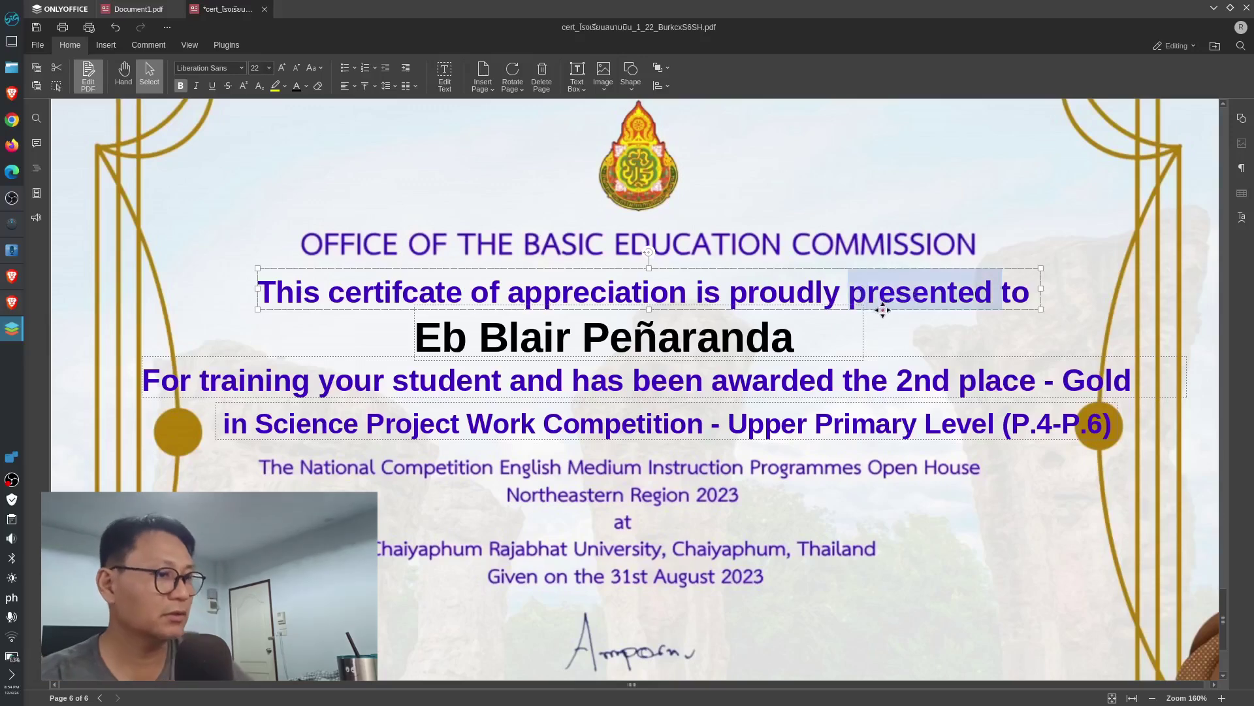
key(ctrl+a)
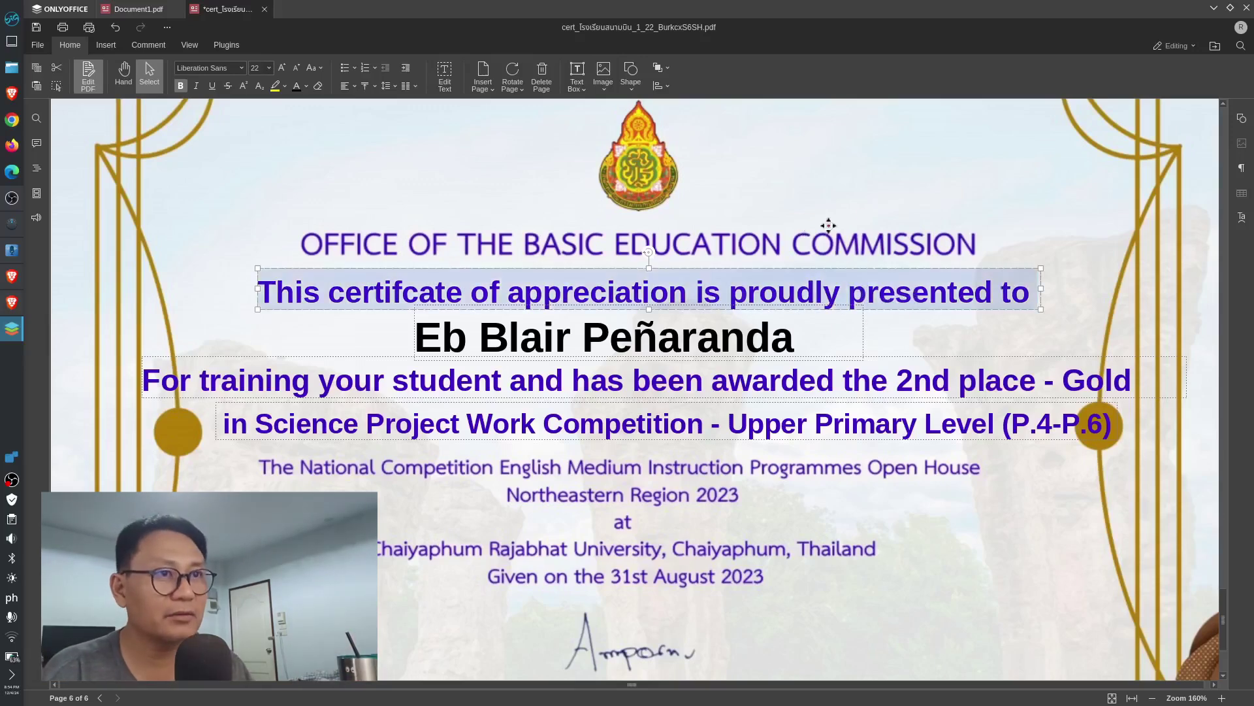
click(295, 69)
click(295, 69)
click(295, 69)
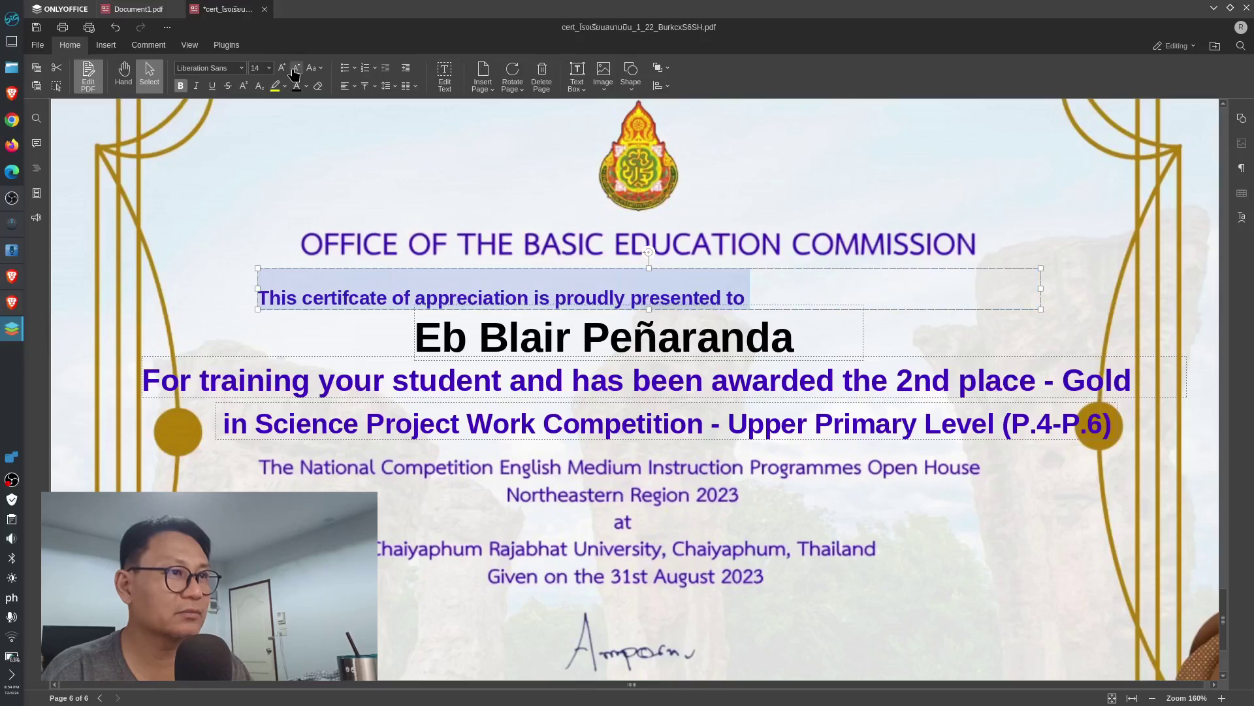
click(359, 89)
click(372, 123)
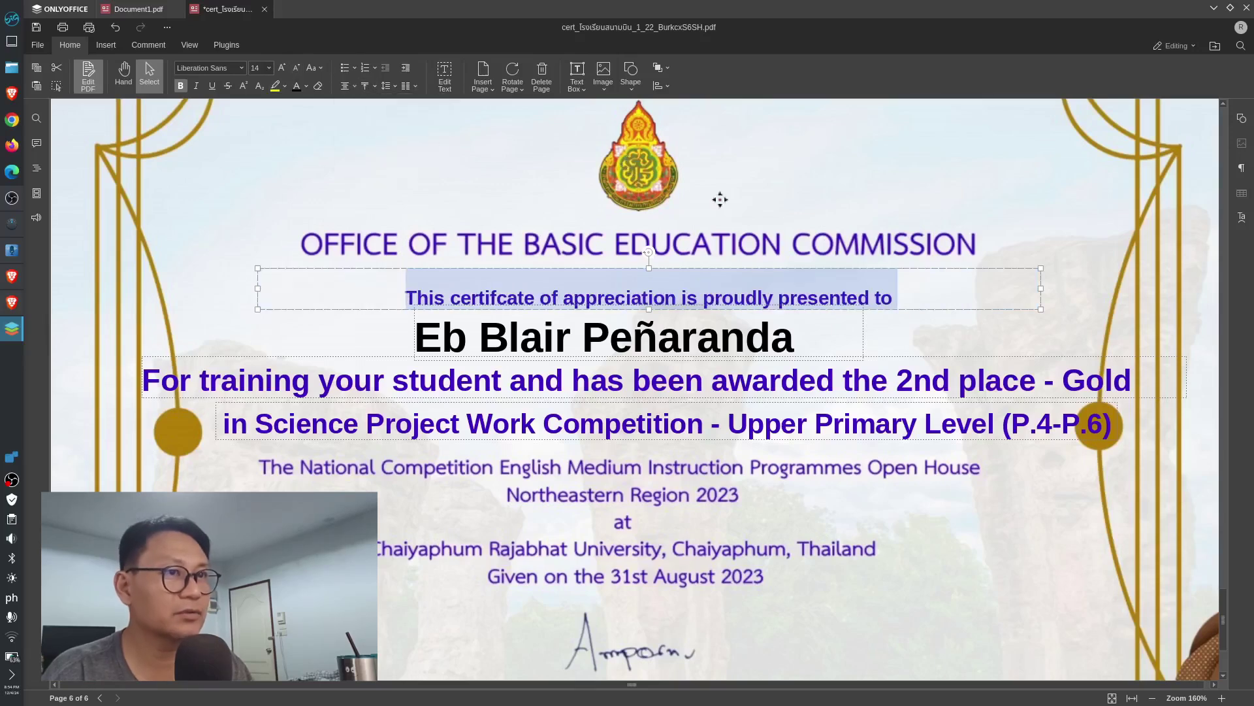
mouse_move(1041, 288)
mouse_down()
mouse_move(1018, 288)
mouse_move(1031, 272)
mouse_up()
click(1114, 319)
Step: Center the recipient's name within its text box
click(834, 334)
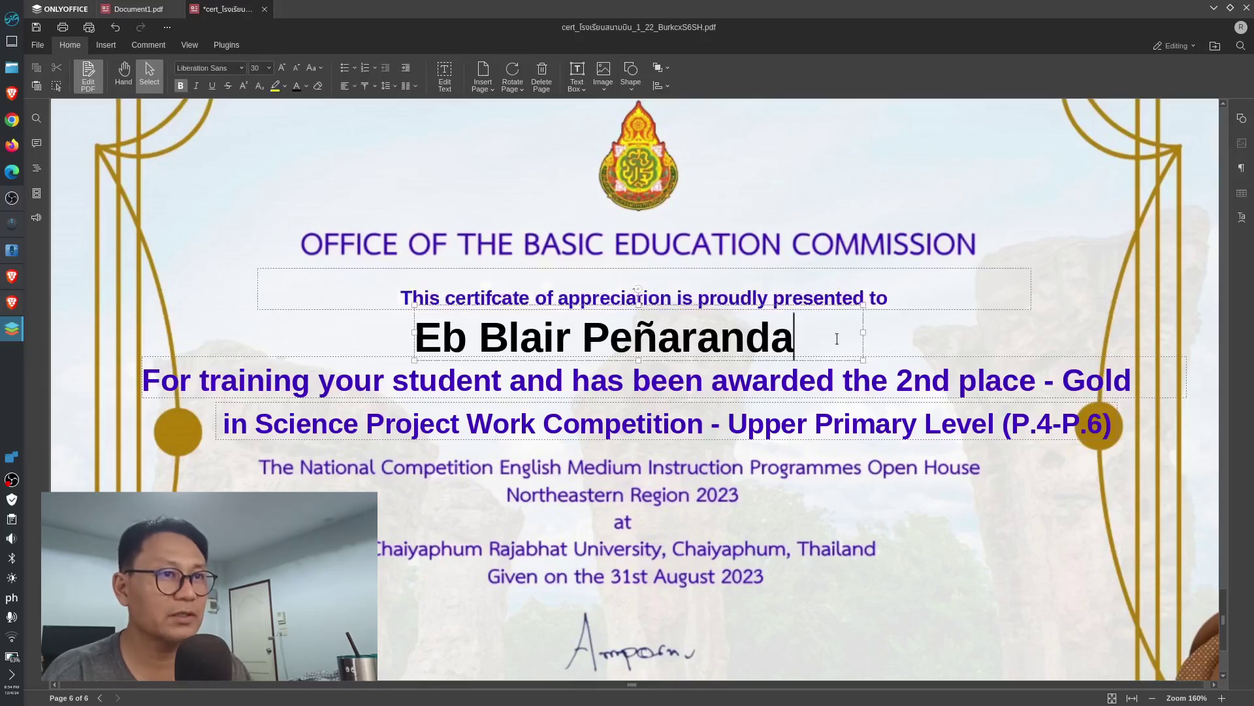
click(350, 86)
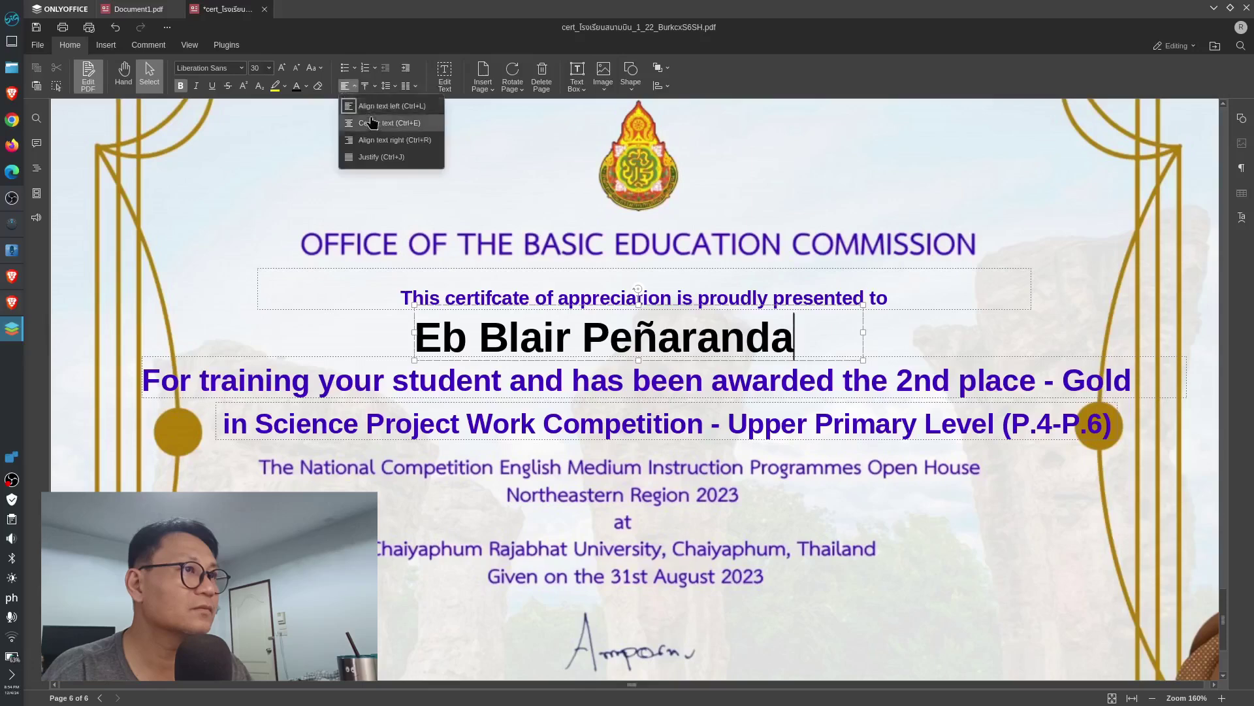
click(372, 121)
click(1006, 352)
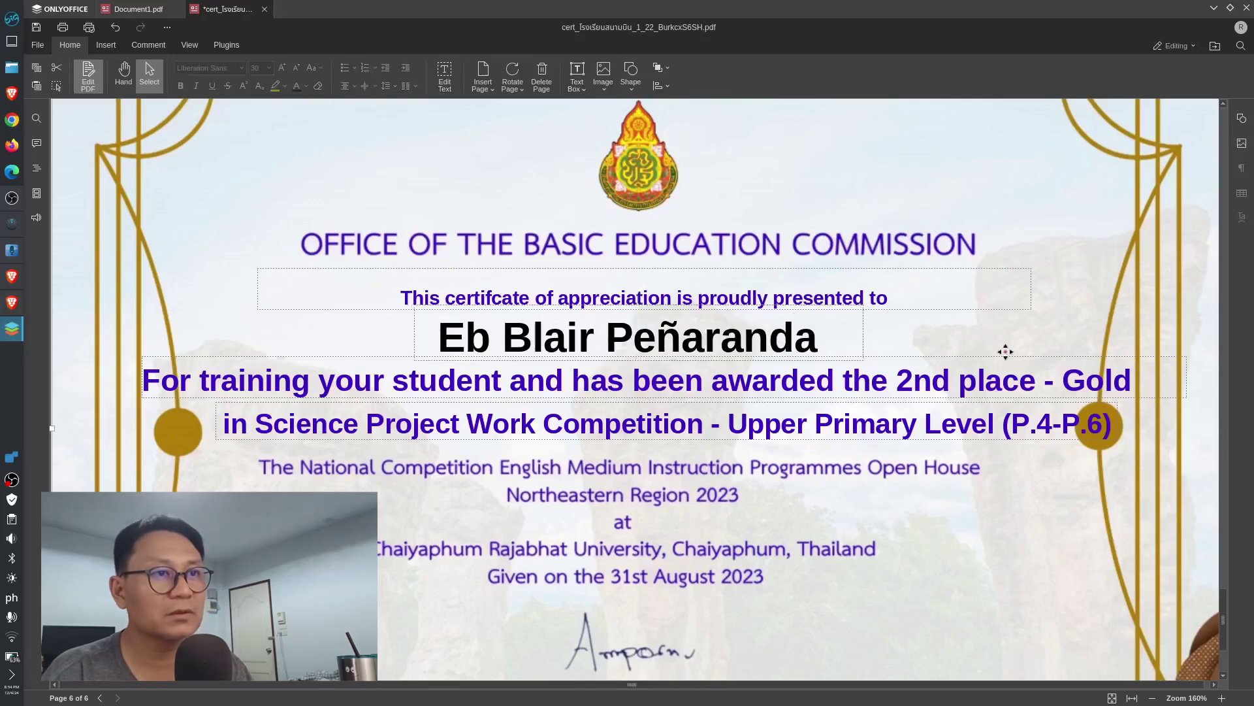
Step: Close the certificate PDF without saving the changes and close Document1.pdf as well
click(967, 384)
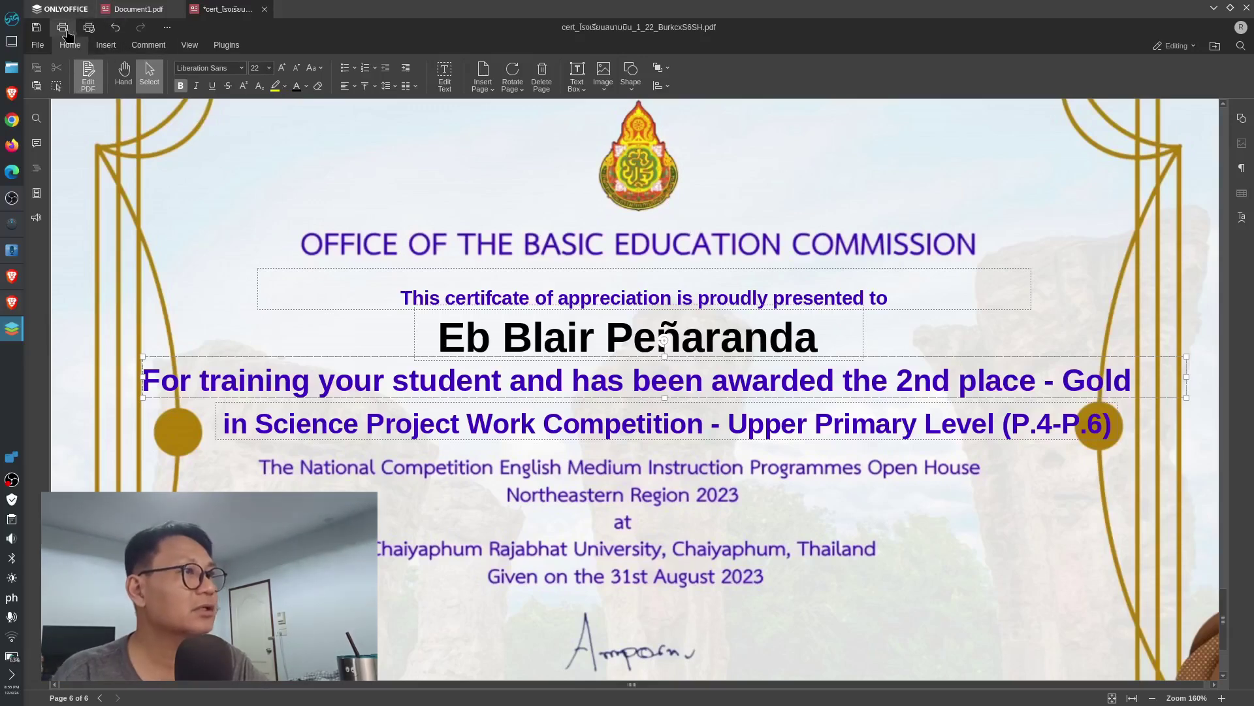
click(1244, 9)
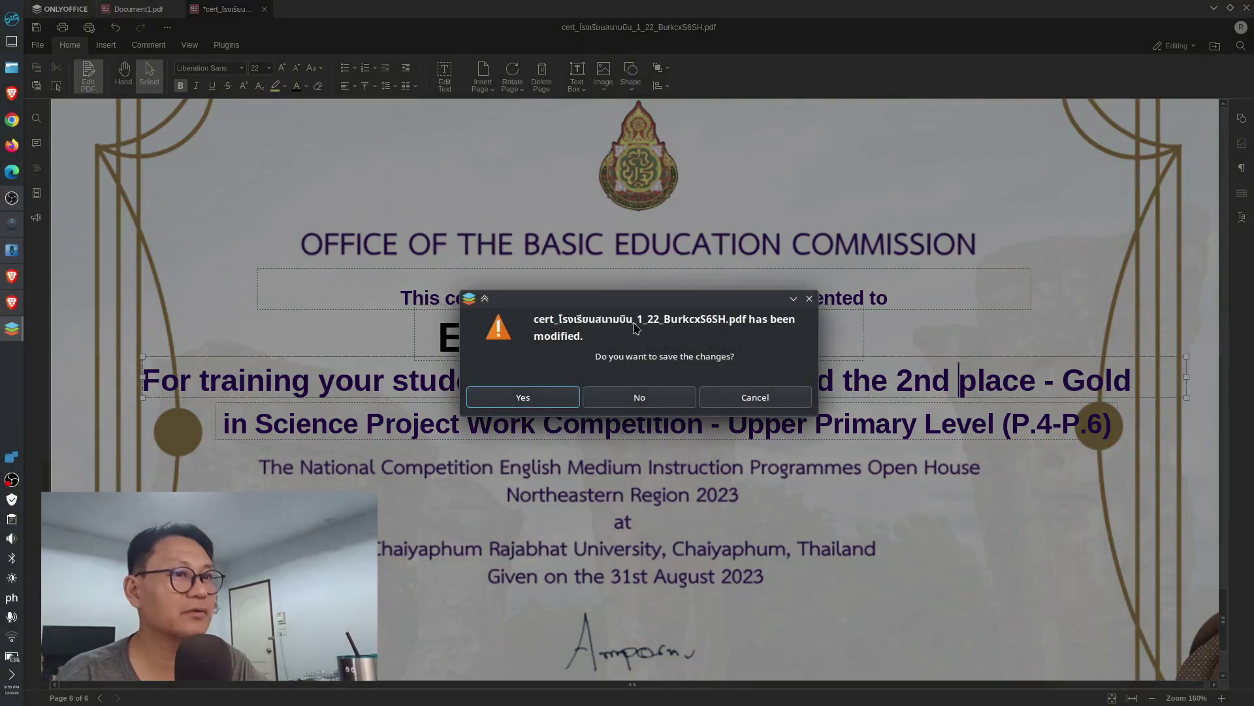
click(640, 395)
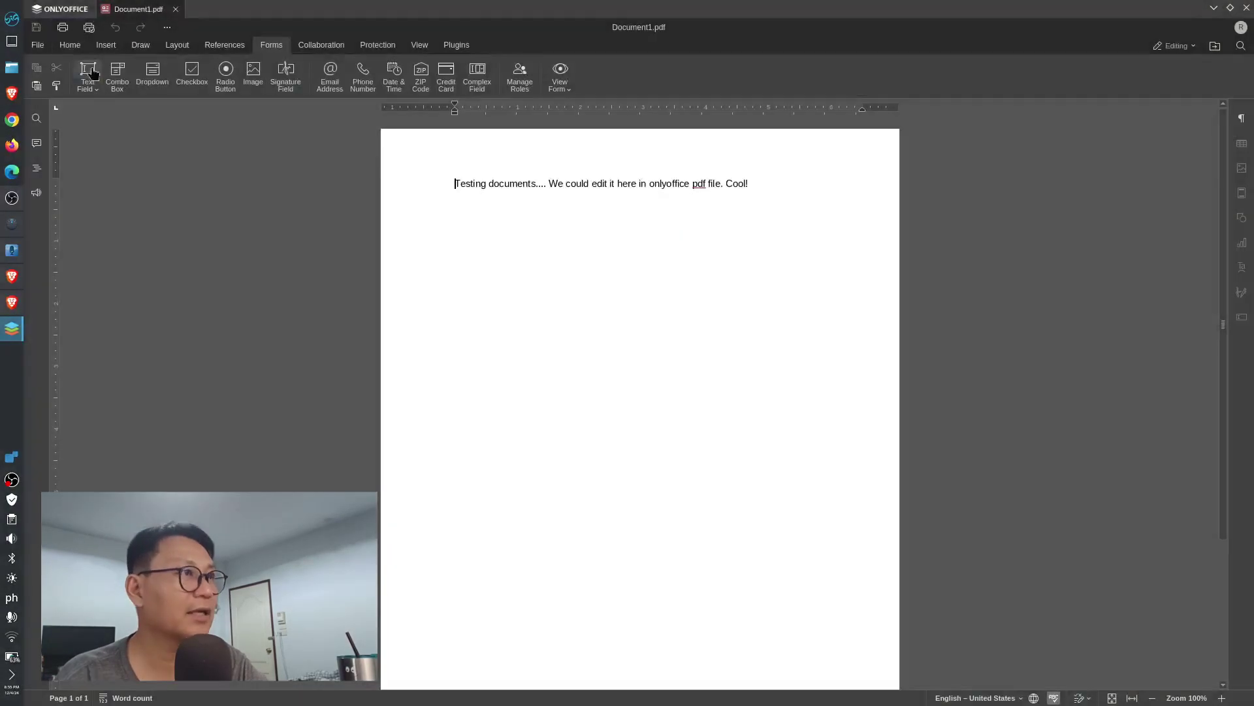
click(175, 10)
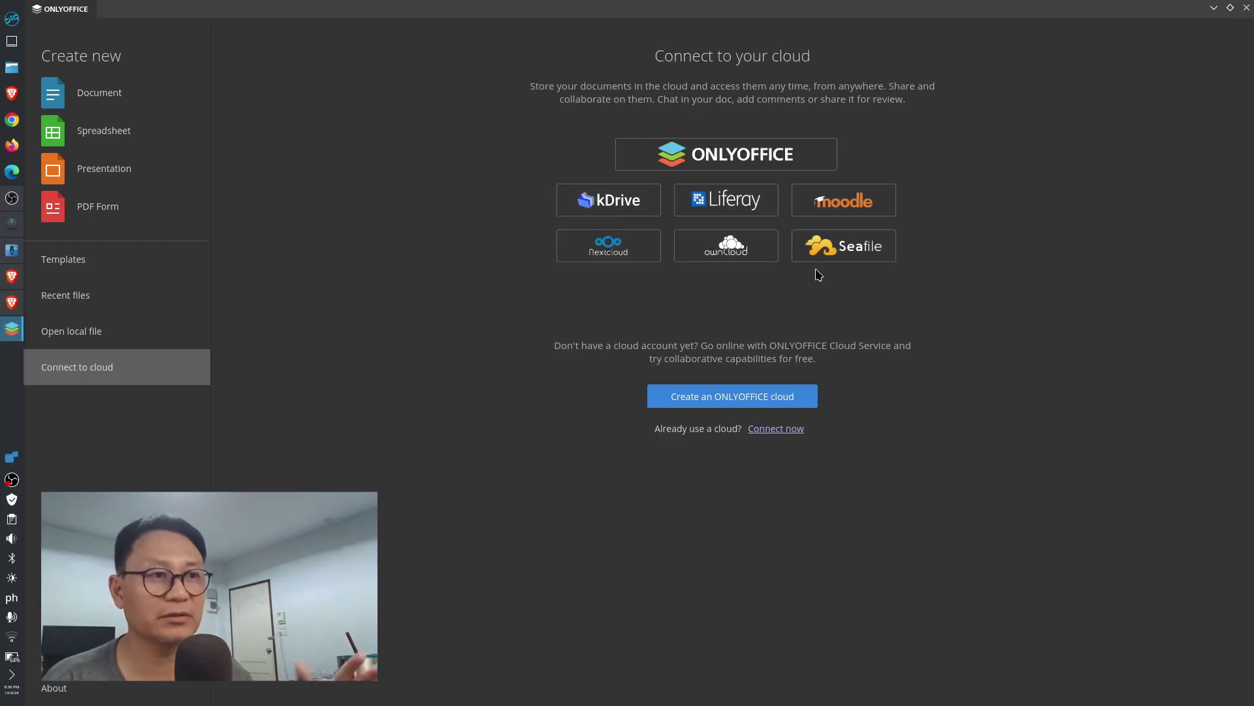
Step: Create a new presentation and apply the blue slide theme with the curved white wave along the lower edge
click(111, 174)
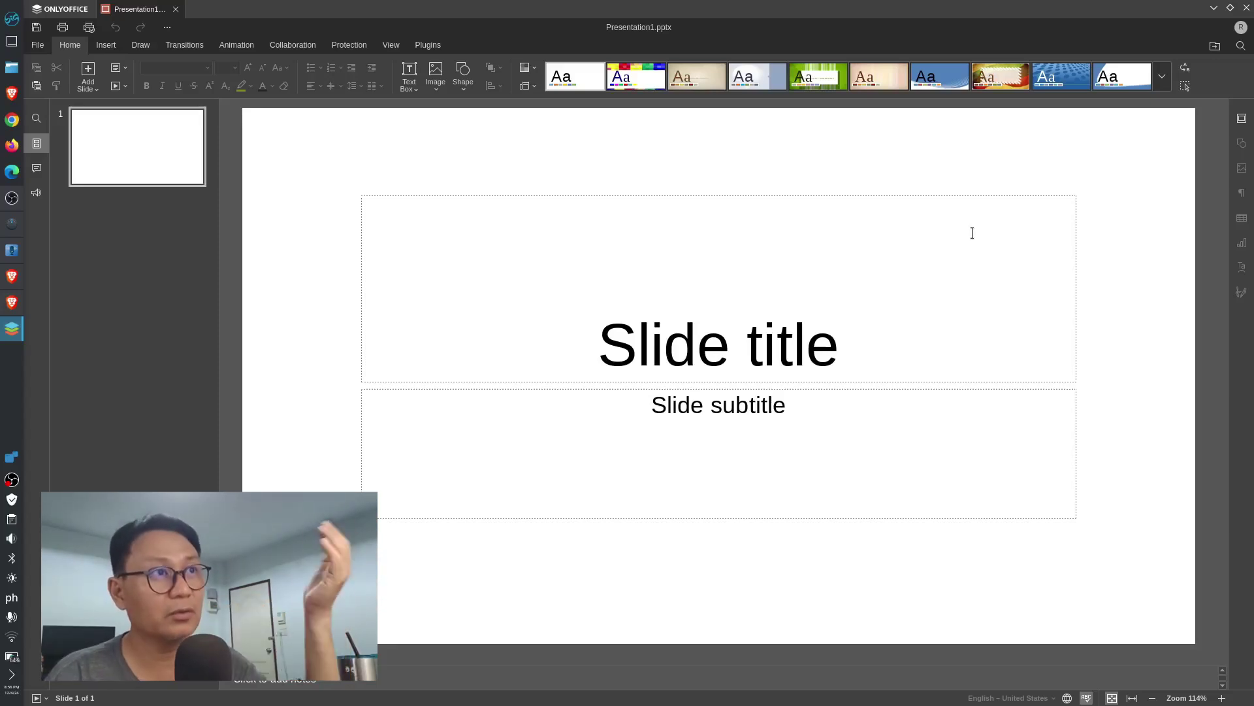
click(1166, 83)
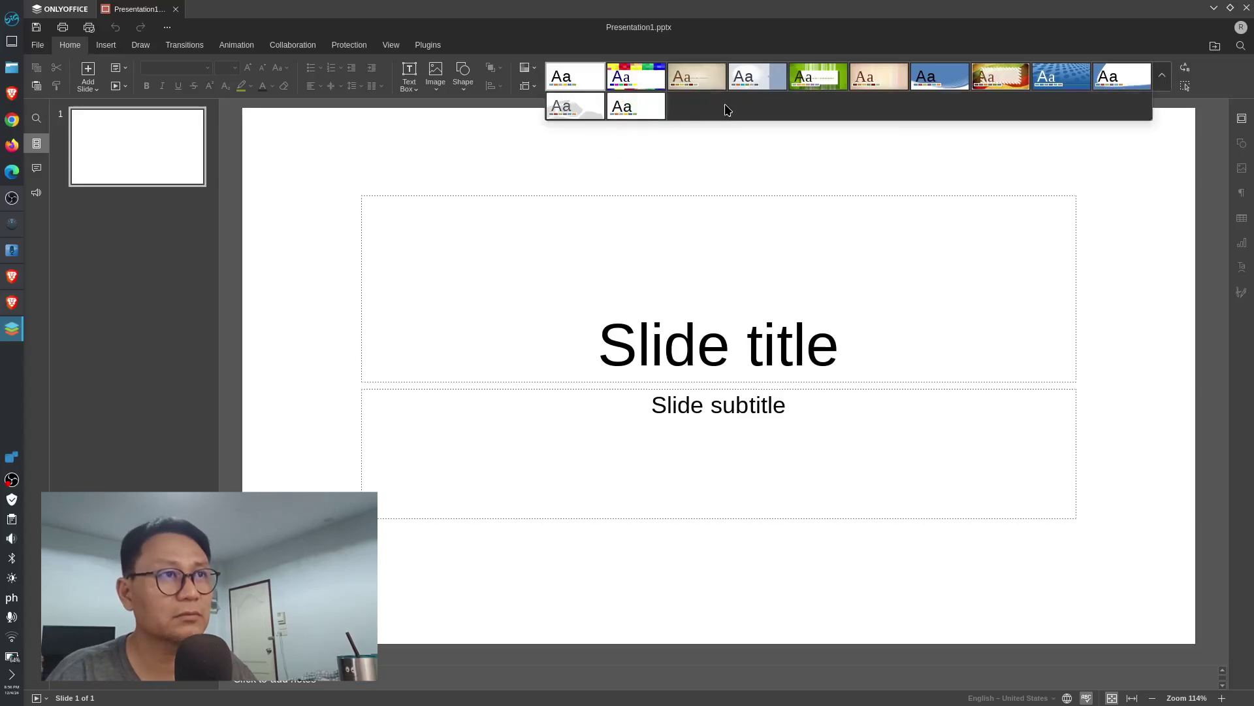
click(757, 82)
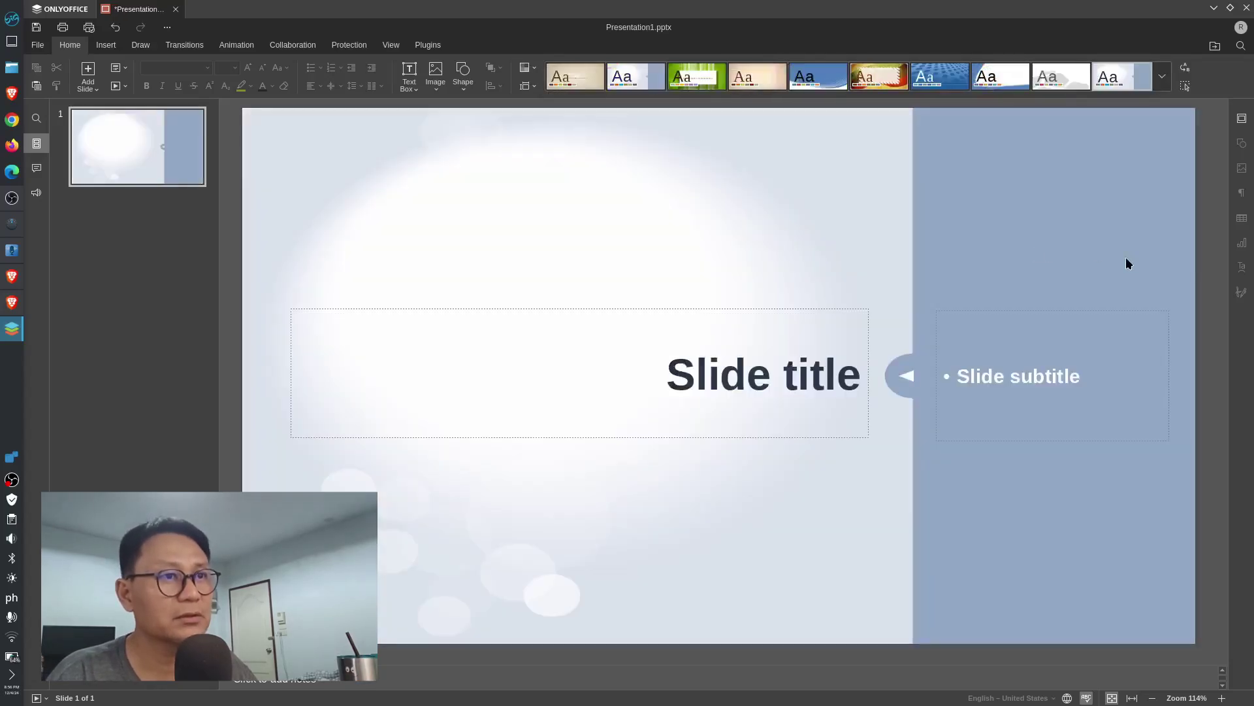
click(832, 86)
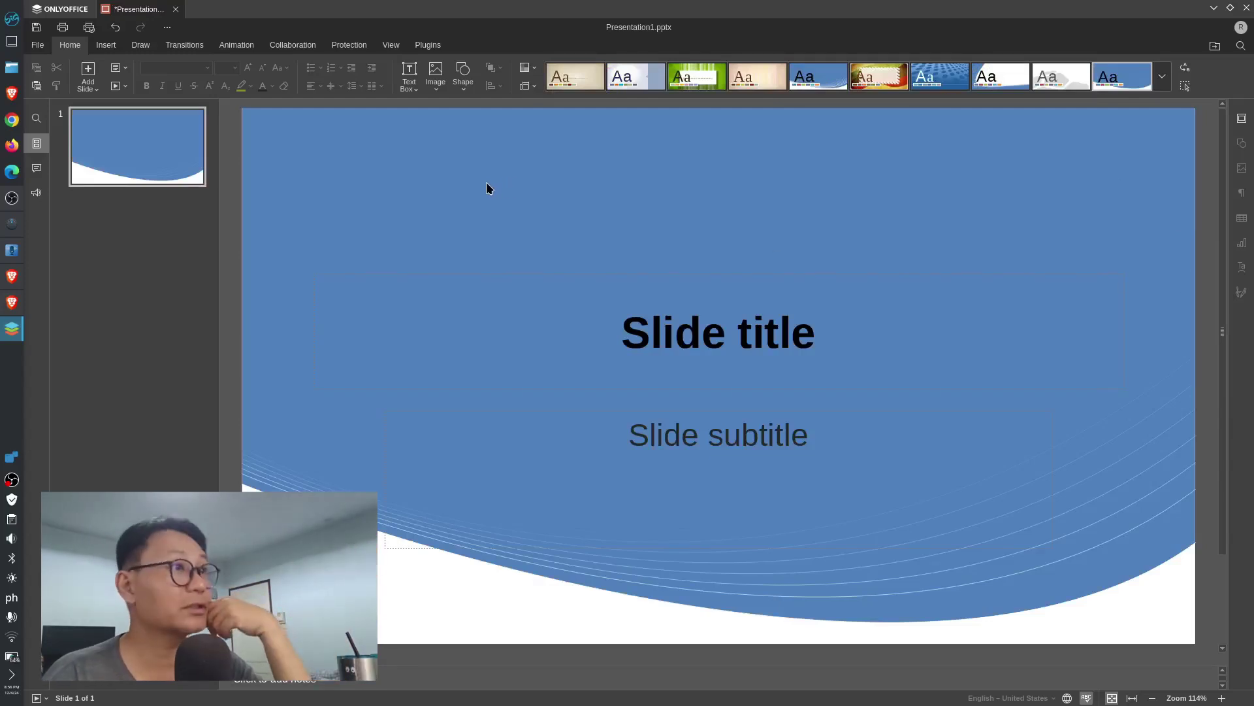
Step: Change the interface theme to Light in the application settings and check its look on the open presentation
click(60, 10)
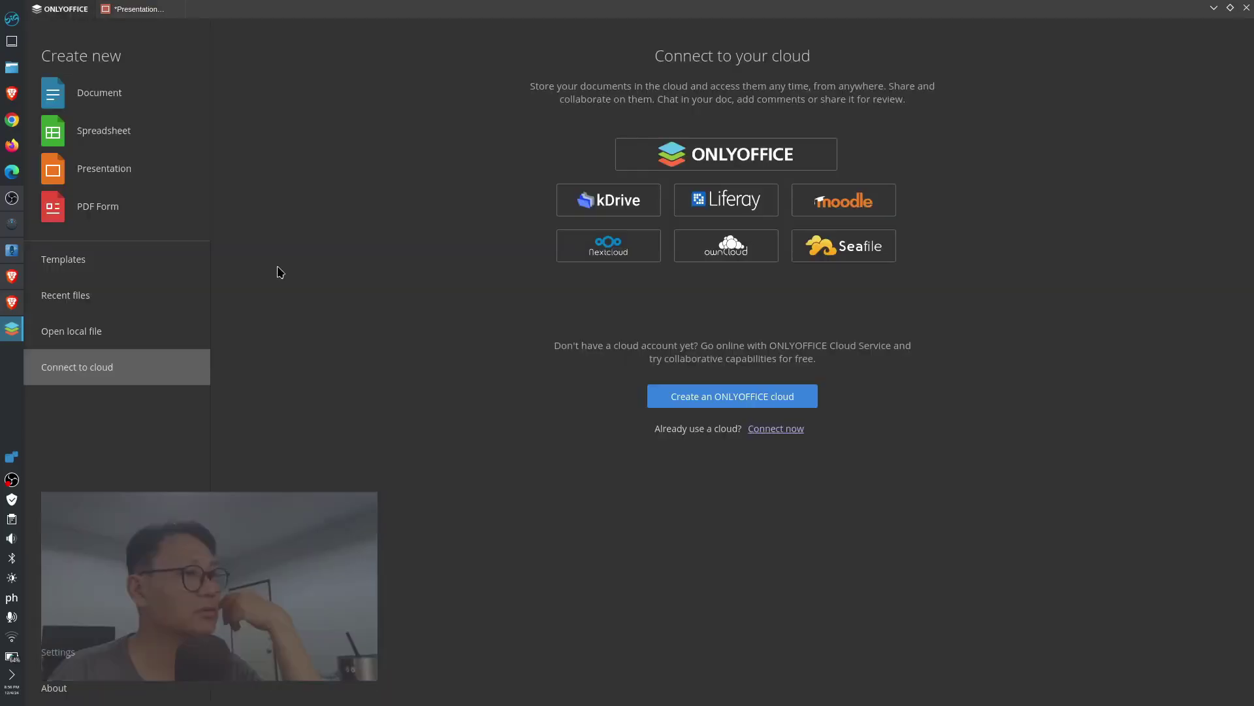
click(137, 664)
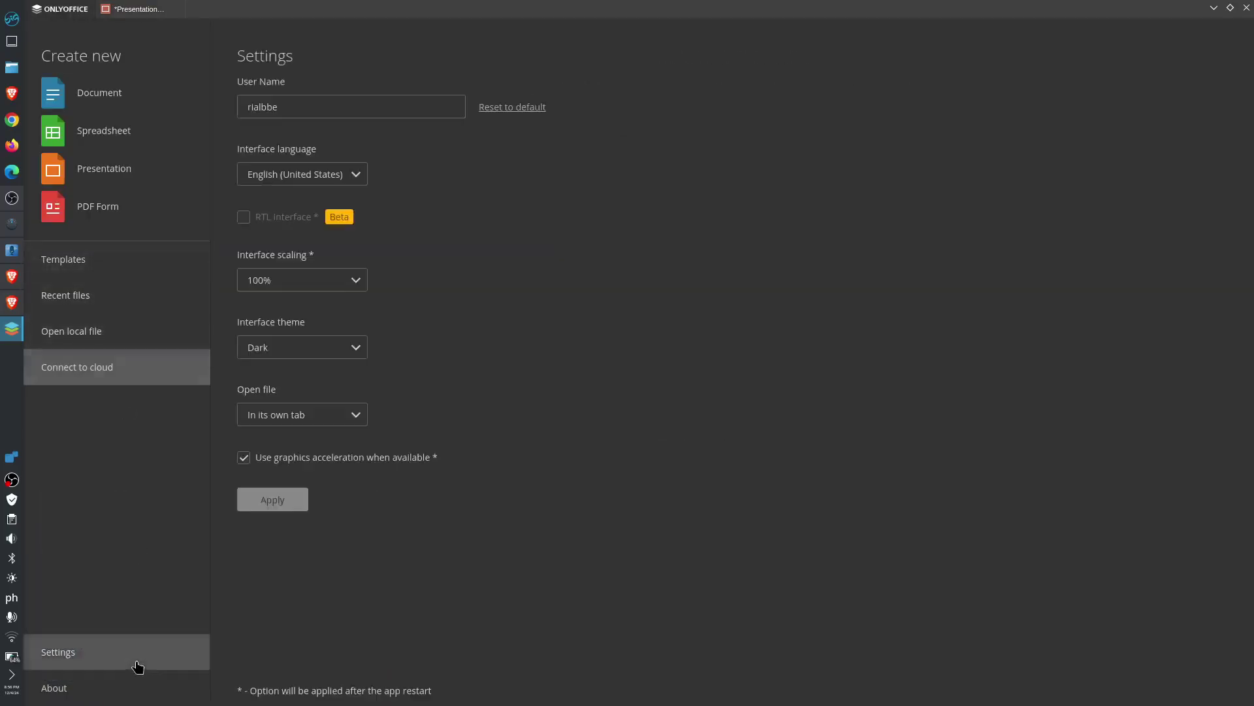
click(350, 356)
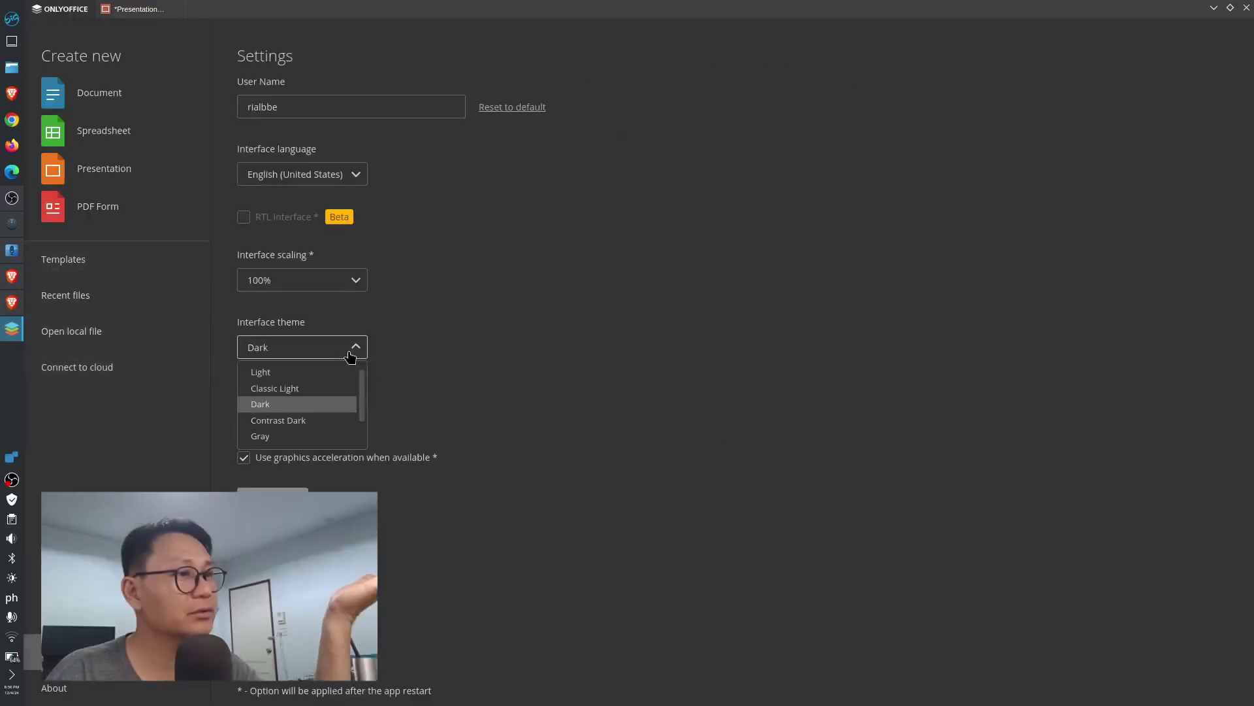
click(324, 372)
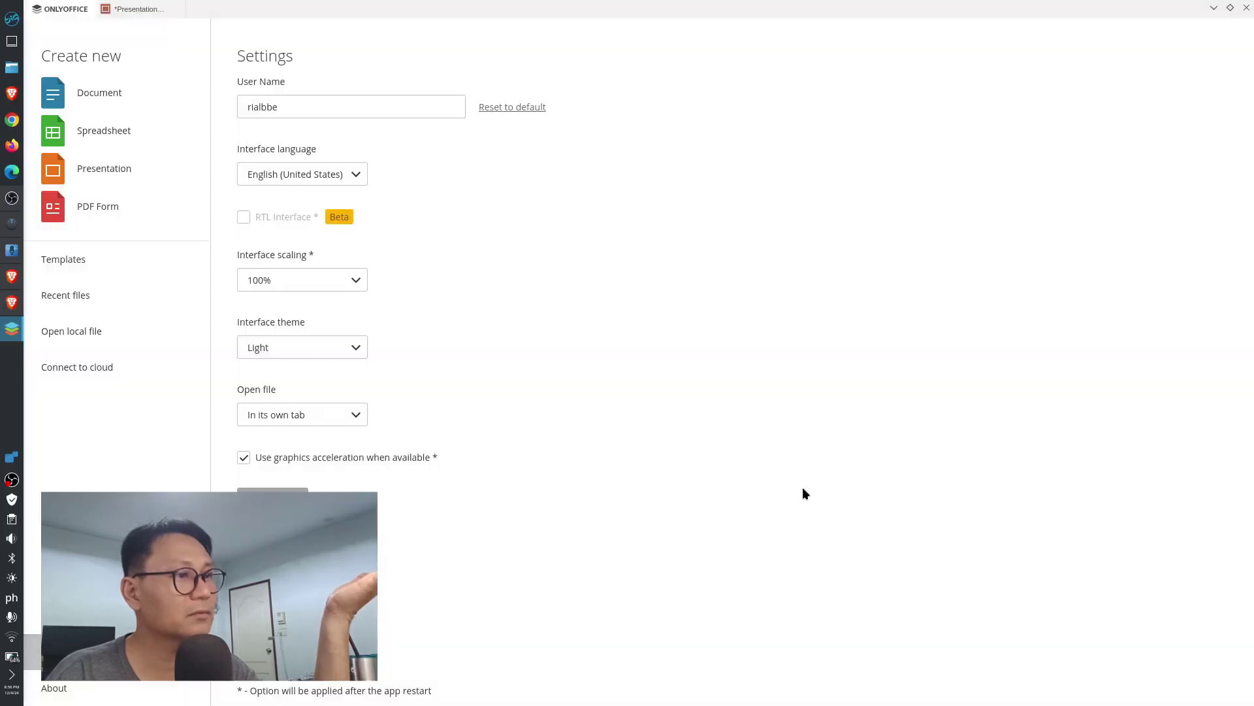
click(130, 9)
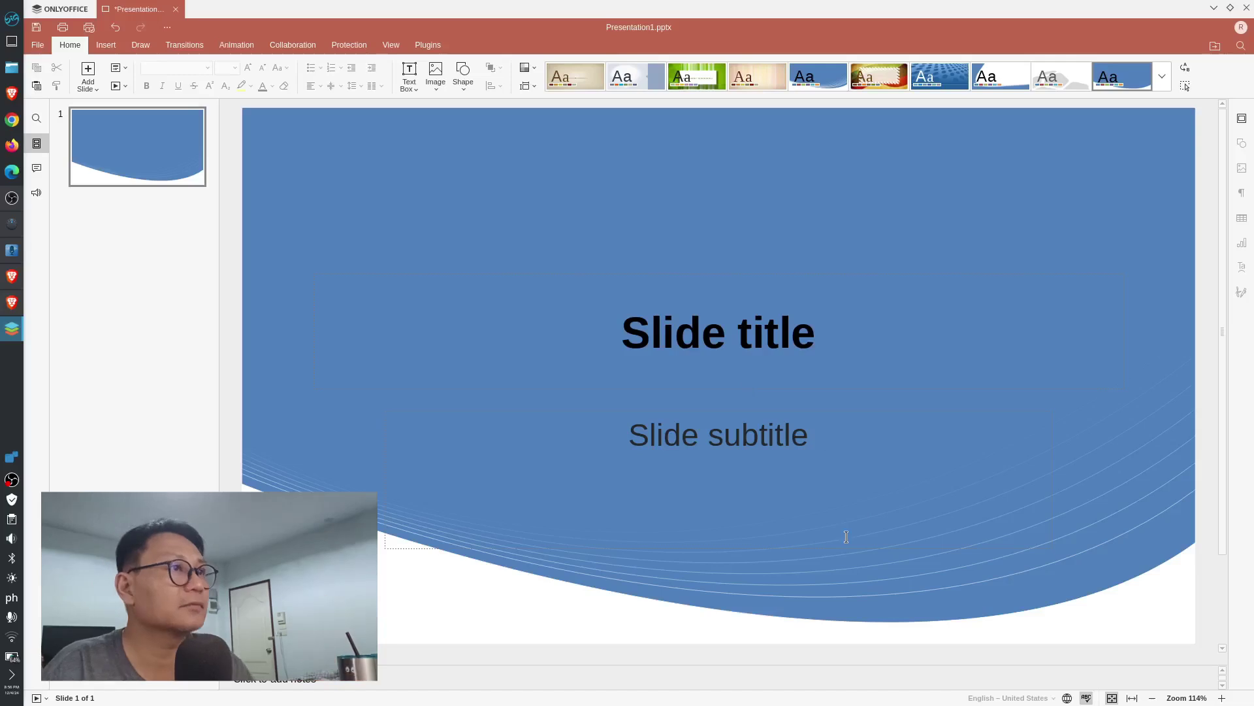
Step: Set the interface theme back to Dark, apply it, and return to the presentation
click(64, 9)
click(347, 347)
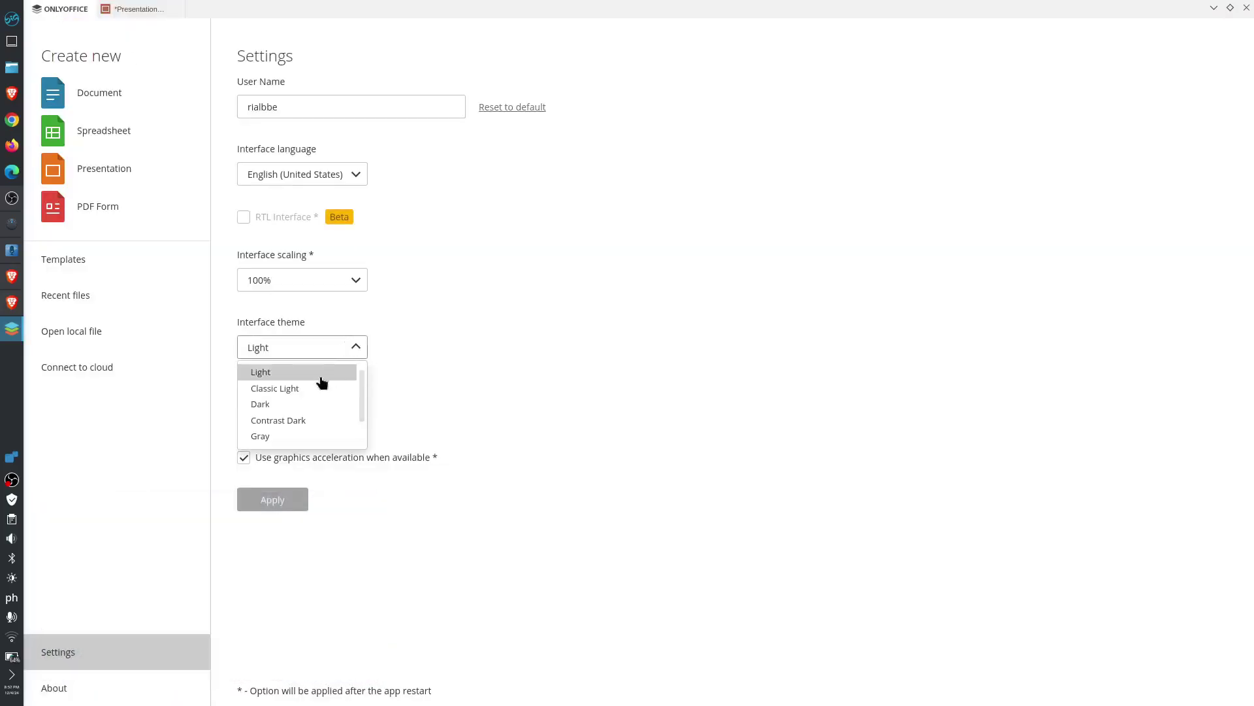
click(303, 405)
click(257, 505)
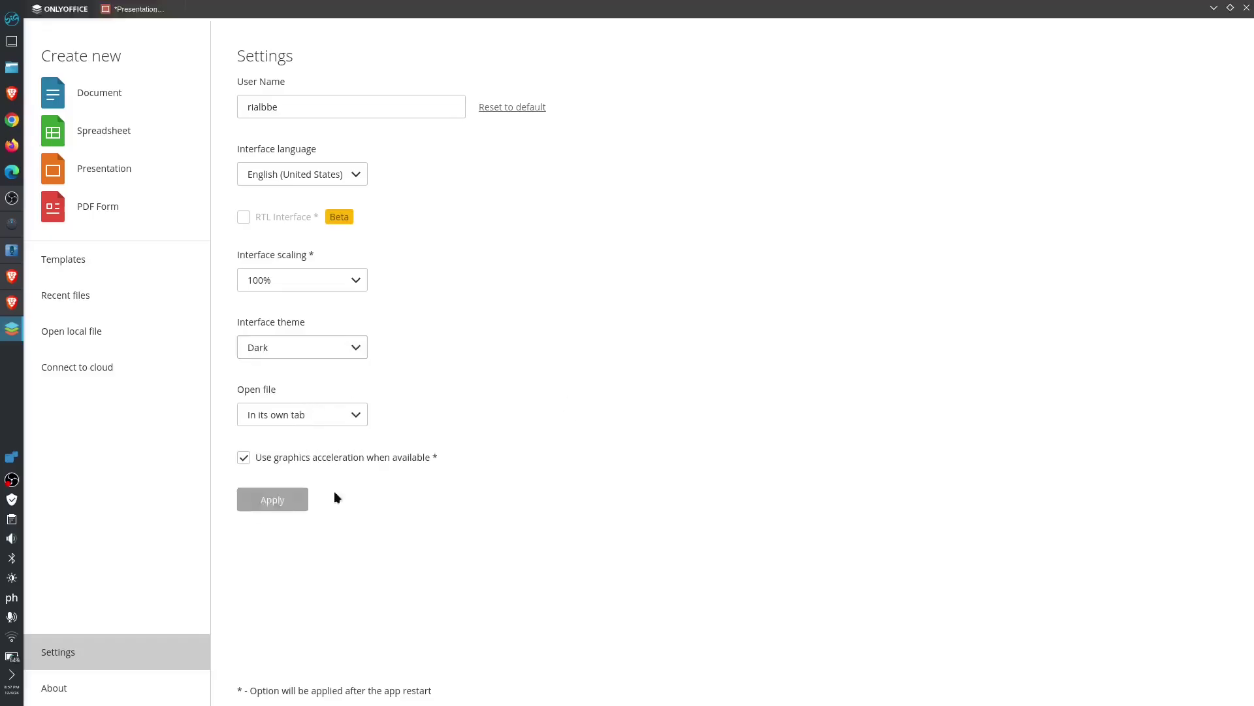
click(137, 9)
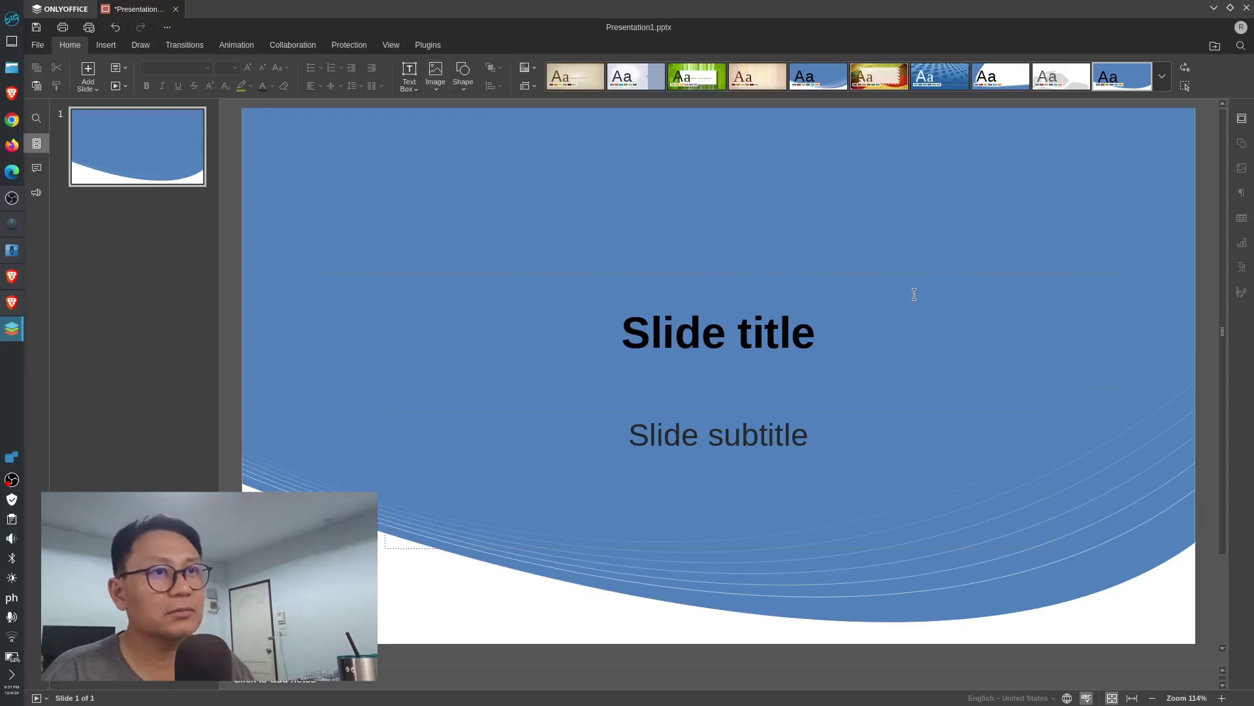
Step: Enter the presenter's username as the slide title and "Linux App" as the subtitle
click(735, 337)
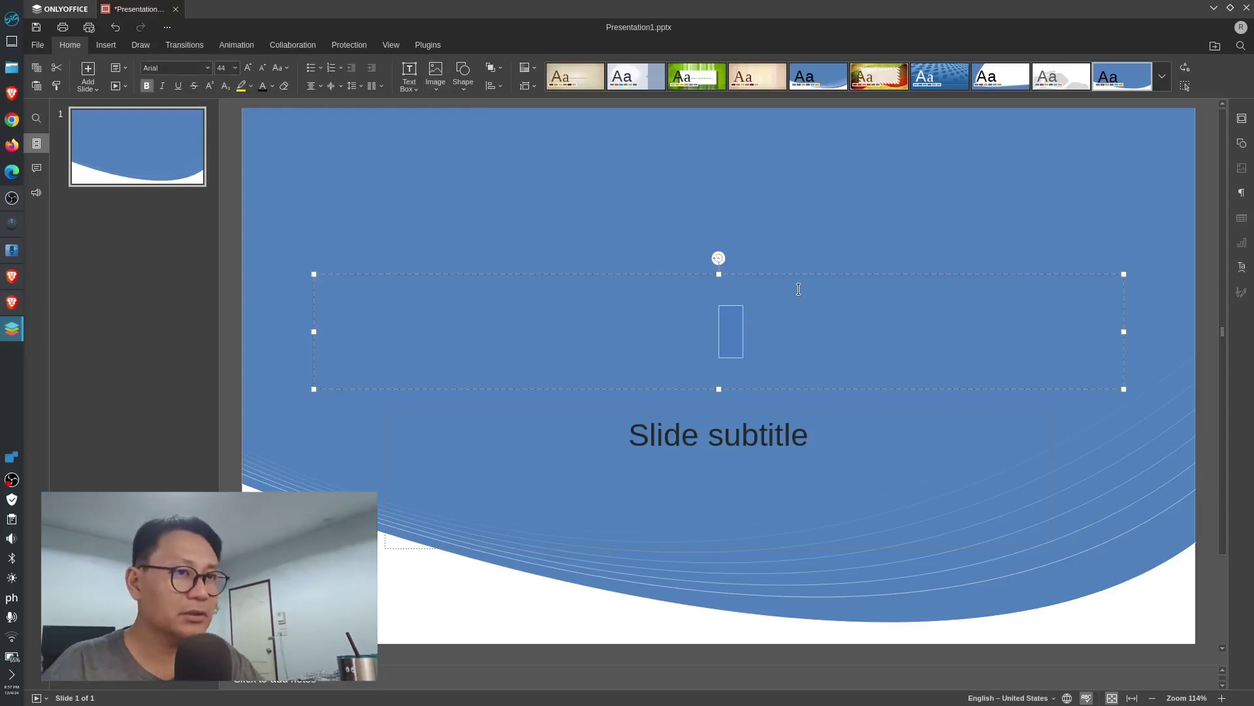
text(rialbbe)
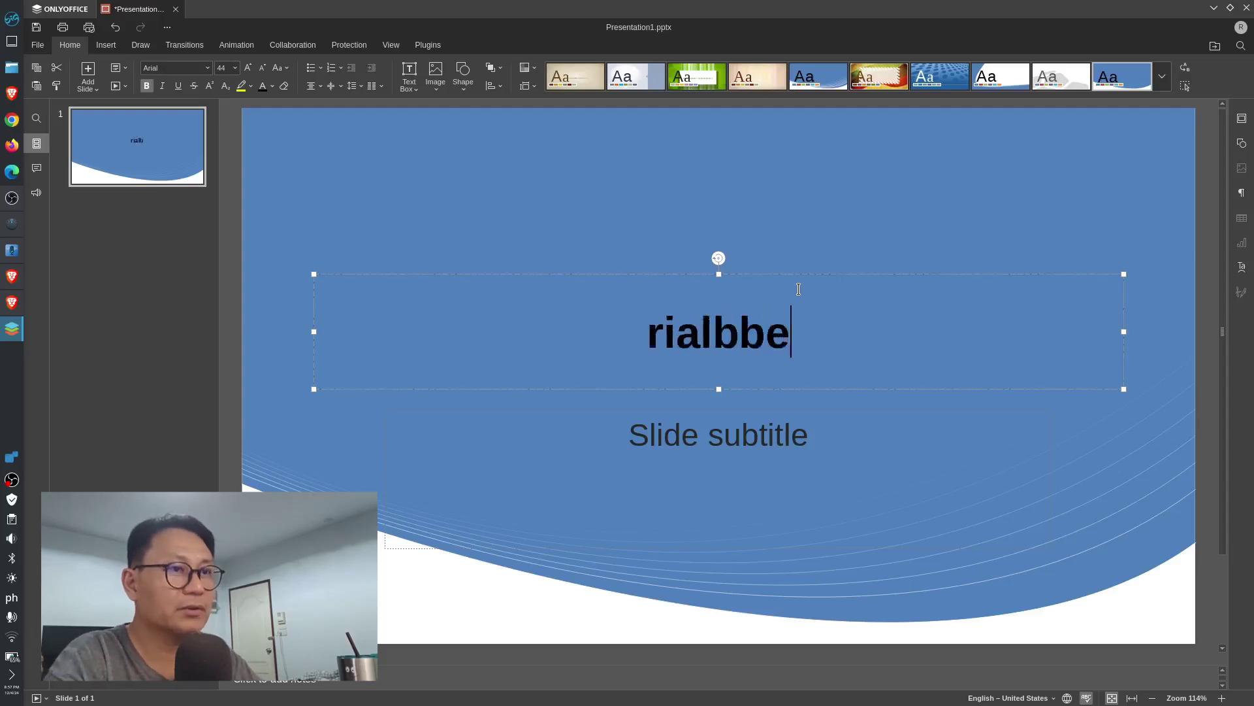
click(753, 441)
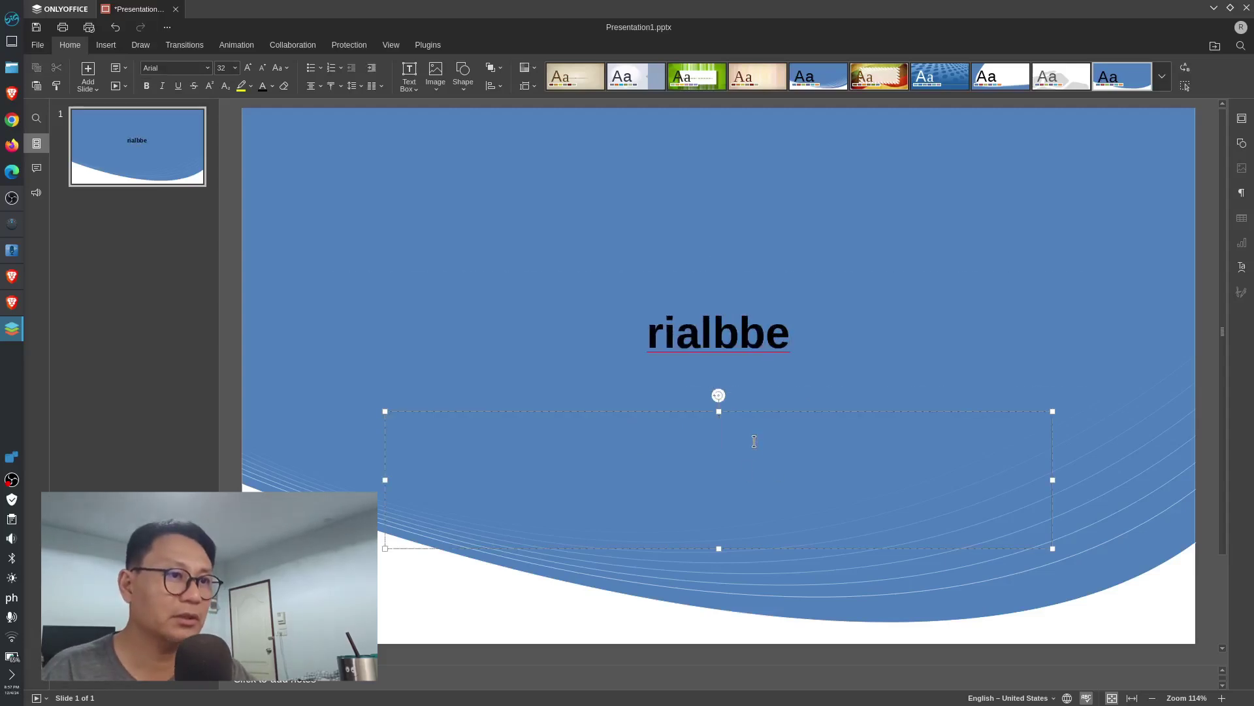
text(Linux )
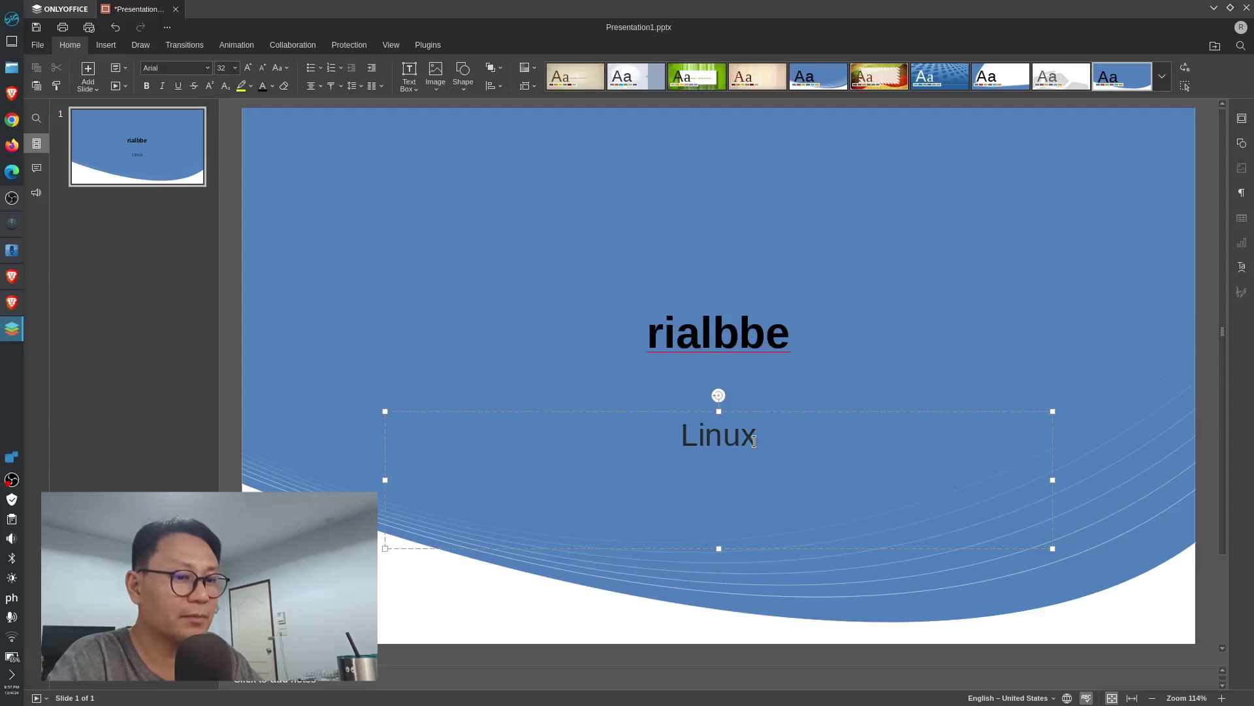
text(App)
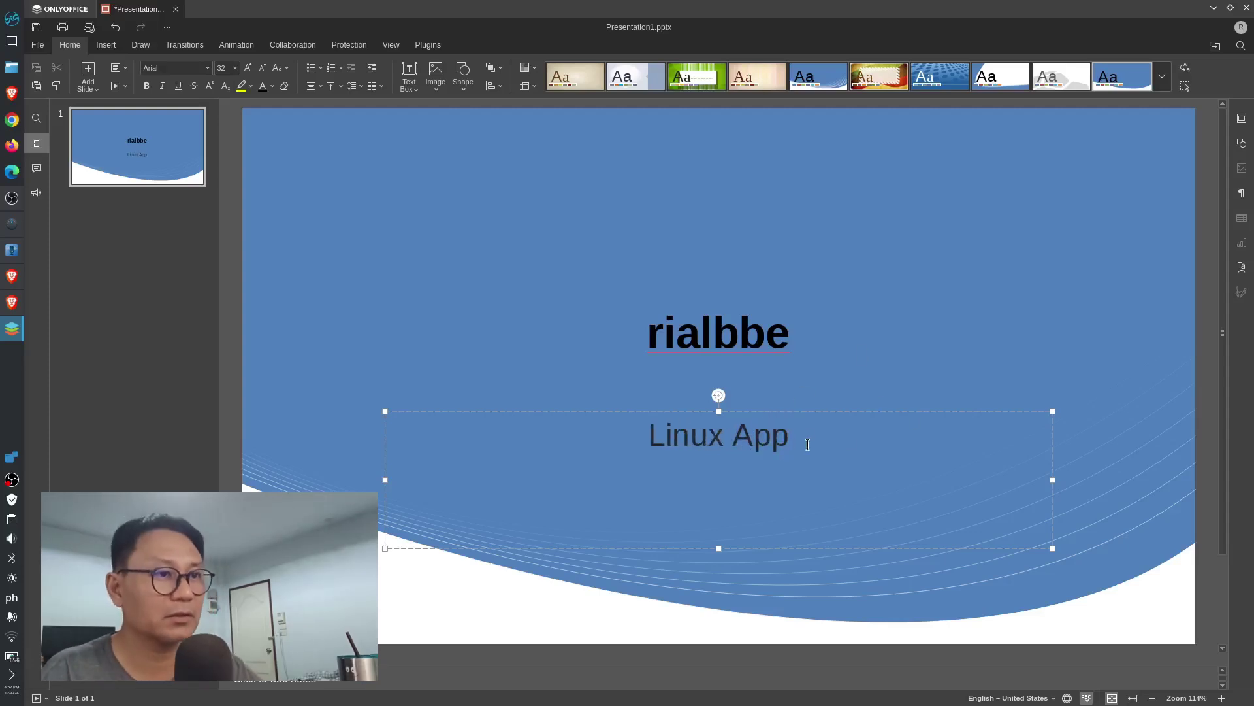
Step: Change the font of the "Linux App" subtitle to a Comfortaa typeface
drag(807, 445, 588, 440)
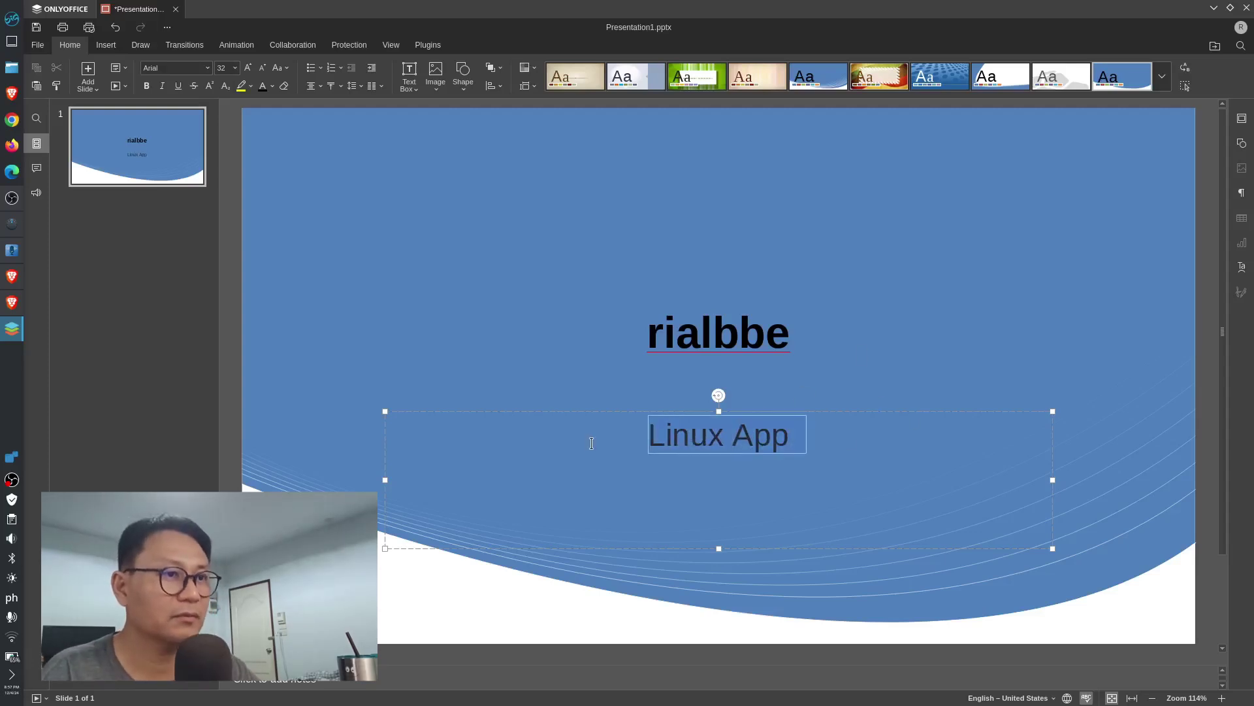
click(206, 71)
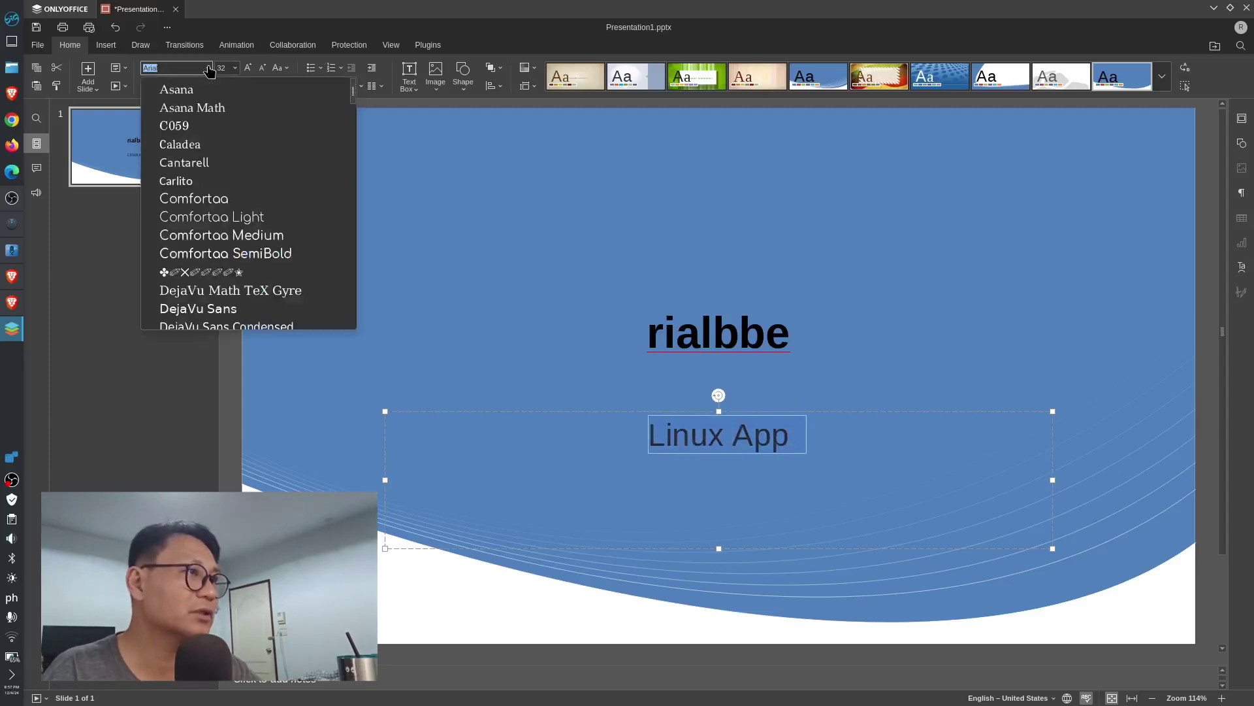
click(296, 262)
Step: Change the font of the slide title to URW Gothic
click(789, 333)
key(ctrl+a)
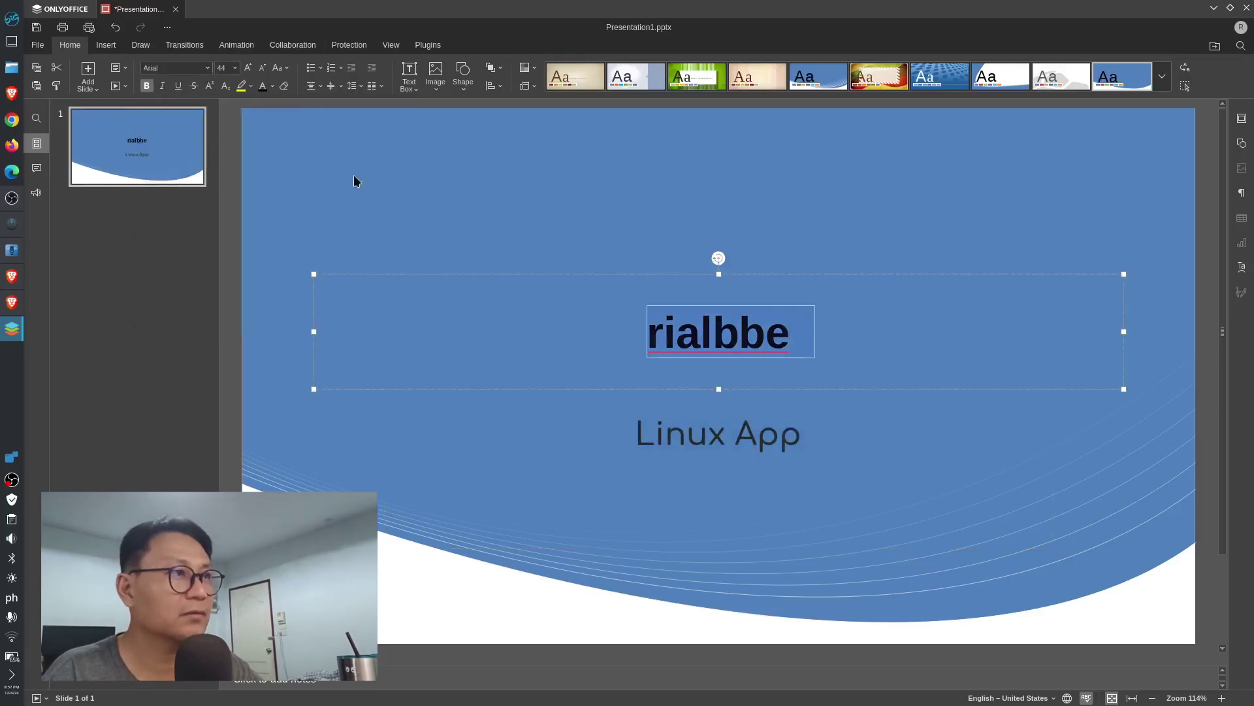
click(207, 68)
scroll(275, 249, down, 15)
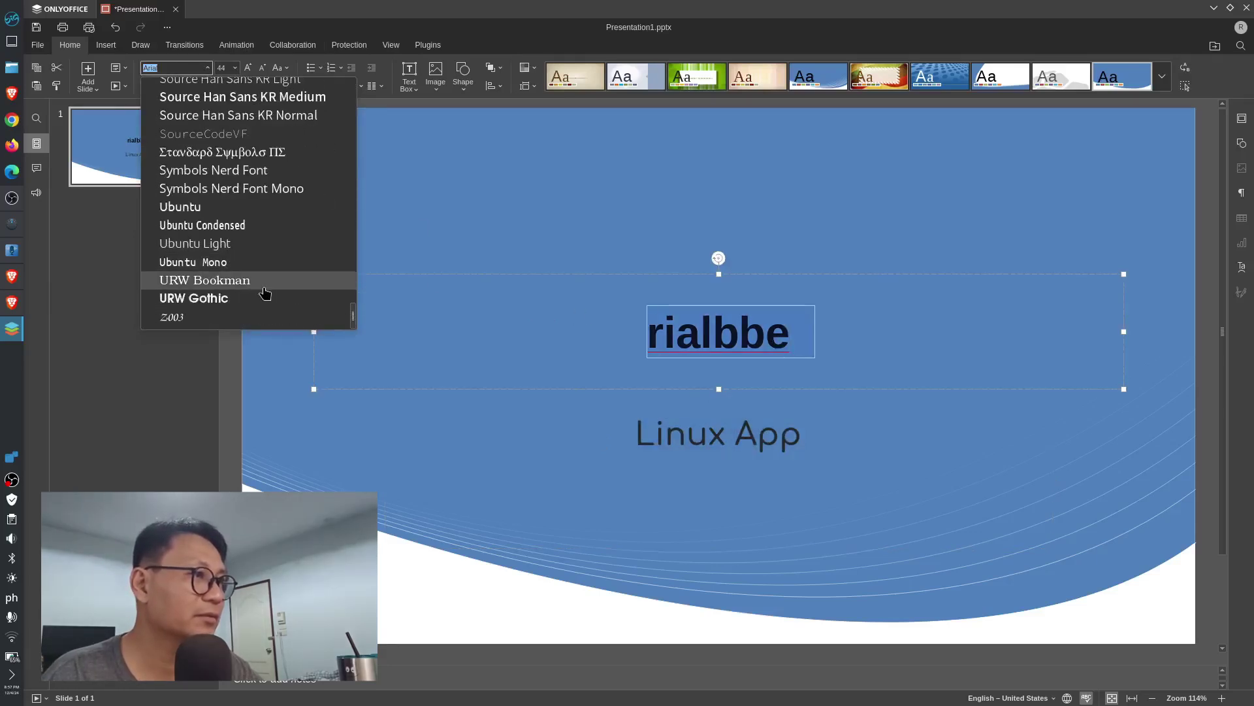
click(264, 301)
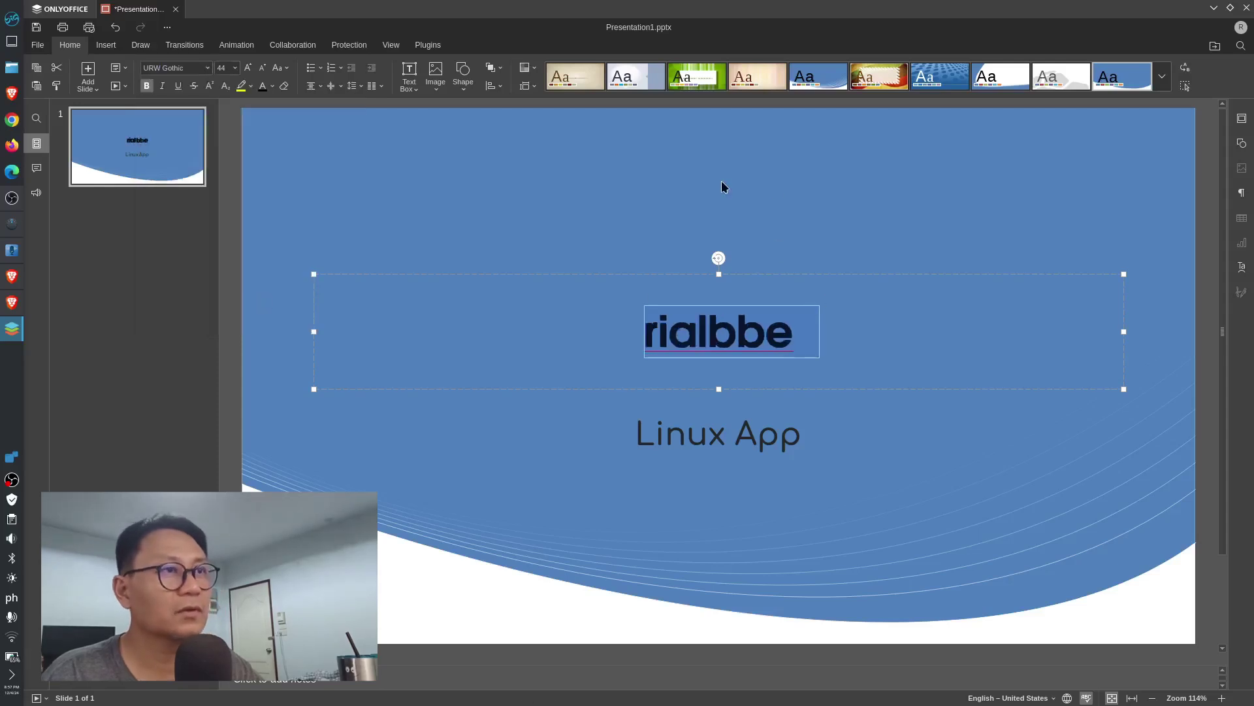
click(803, 192)
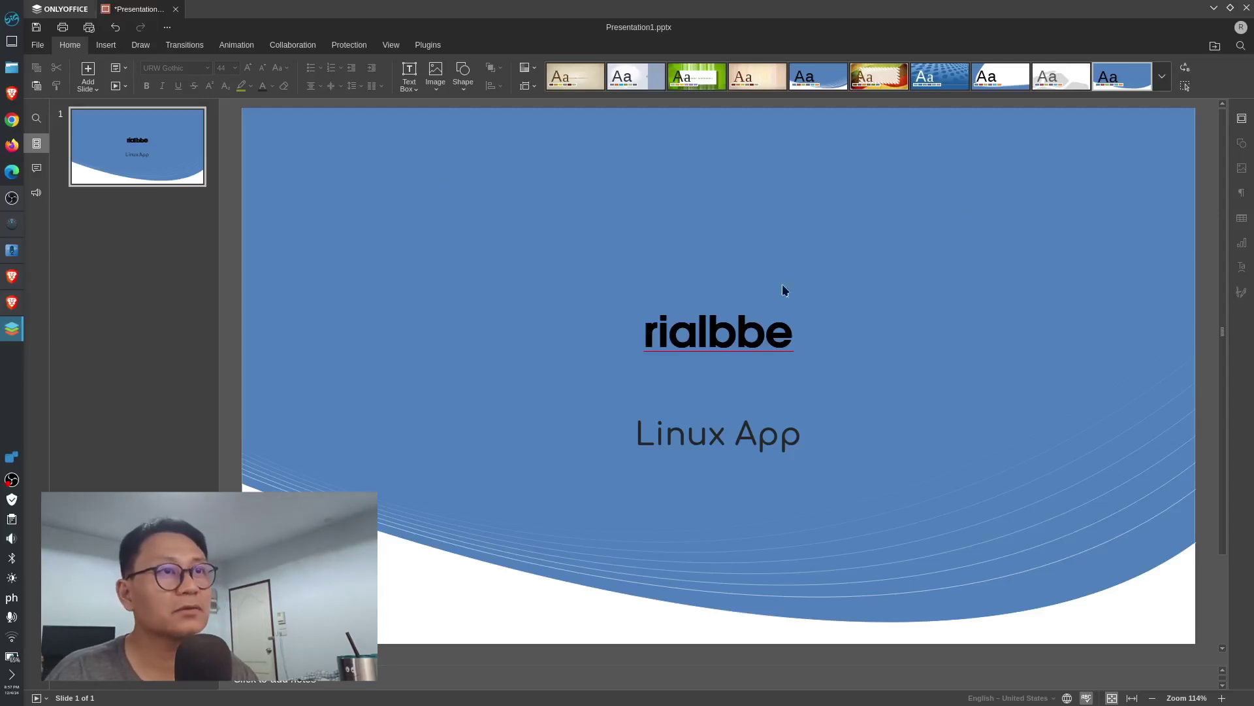
Step: Apply the Morph transition to the title slide
click(987, 353)
click(809, 275)
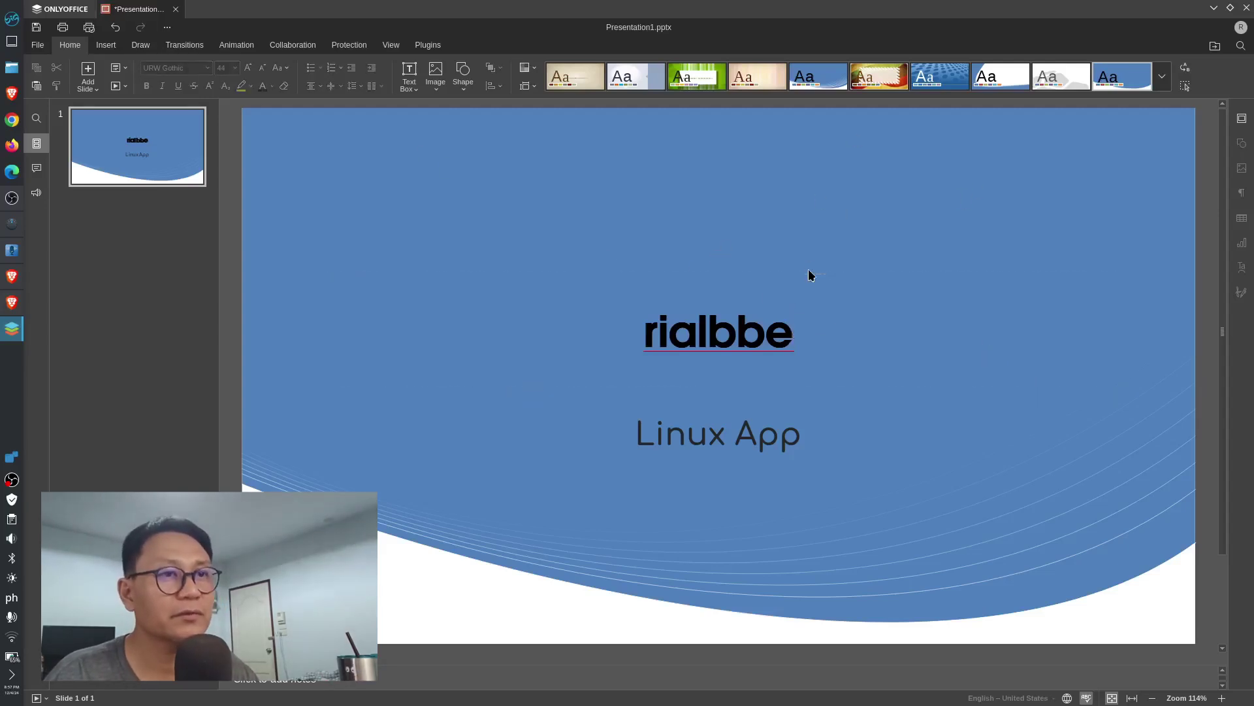
click(775, 290)
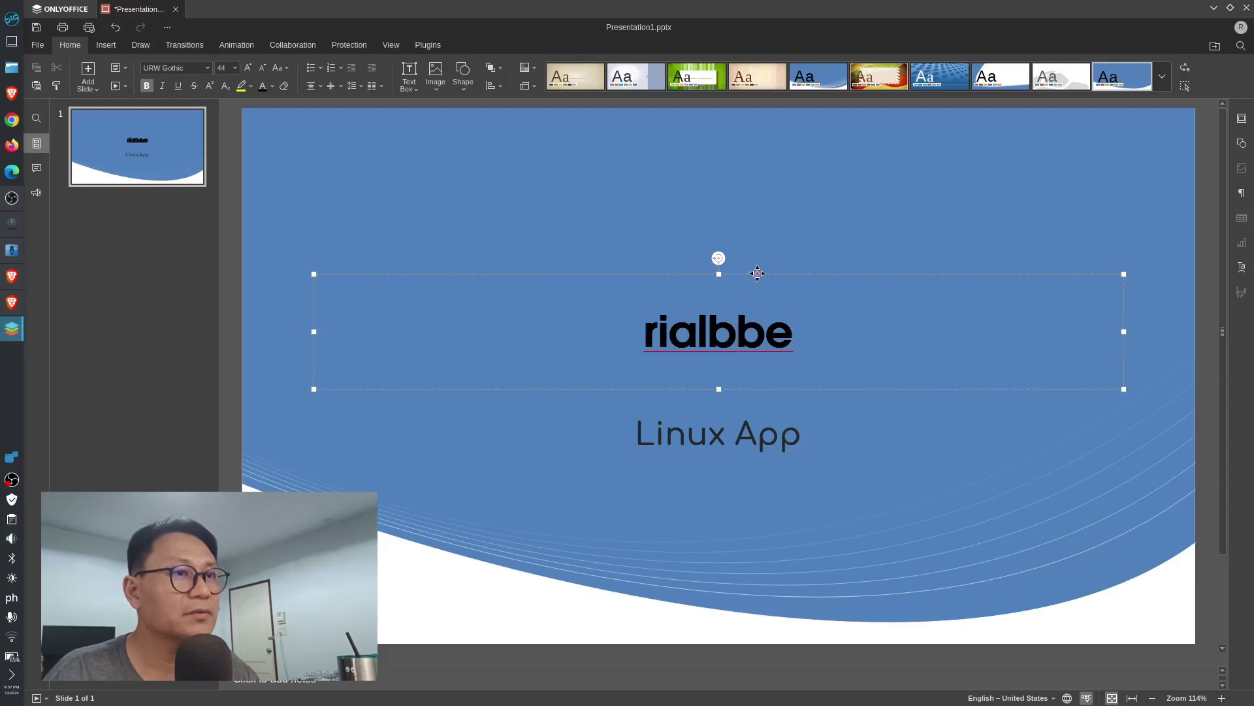
click(175, 47)
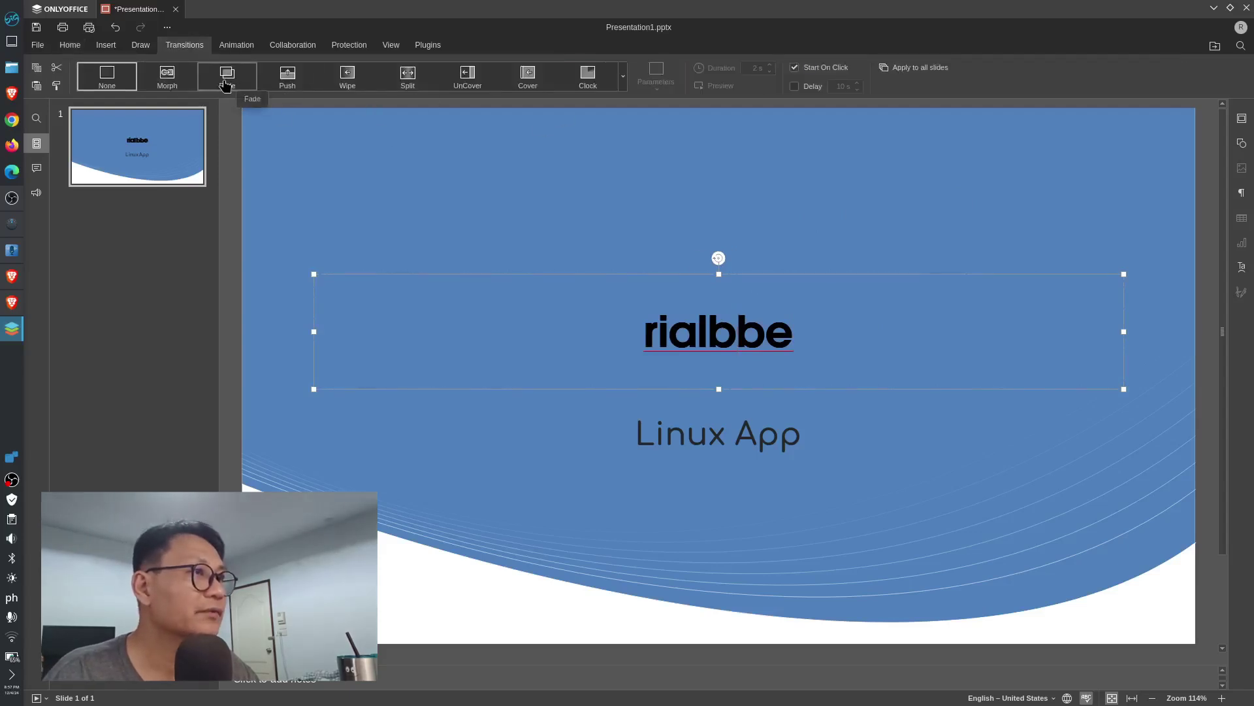
click(188, 81)
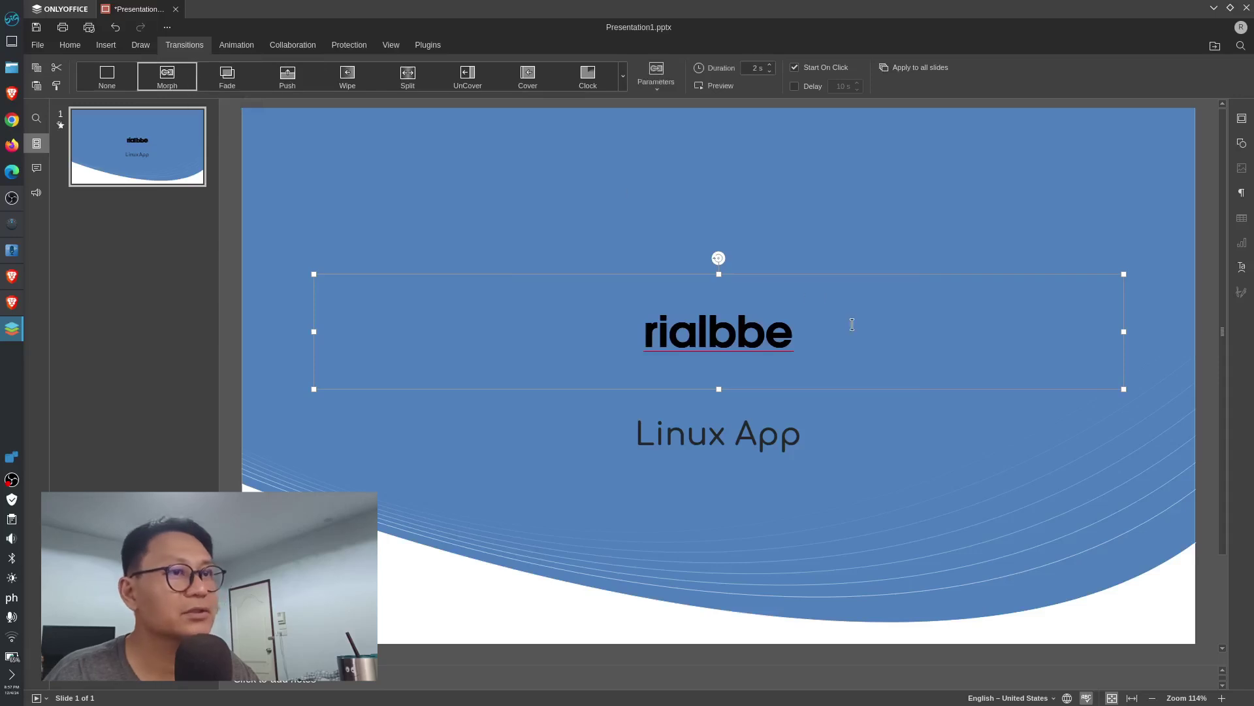
Step: Apply the Appear animation to the "Linux App" subtitle and the Wipe animation to the slide title
click(780, 451)
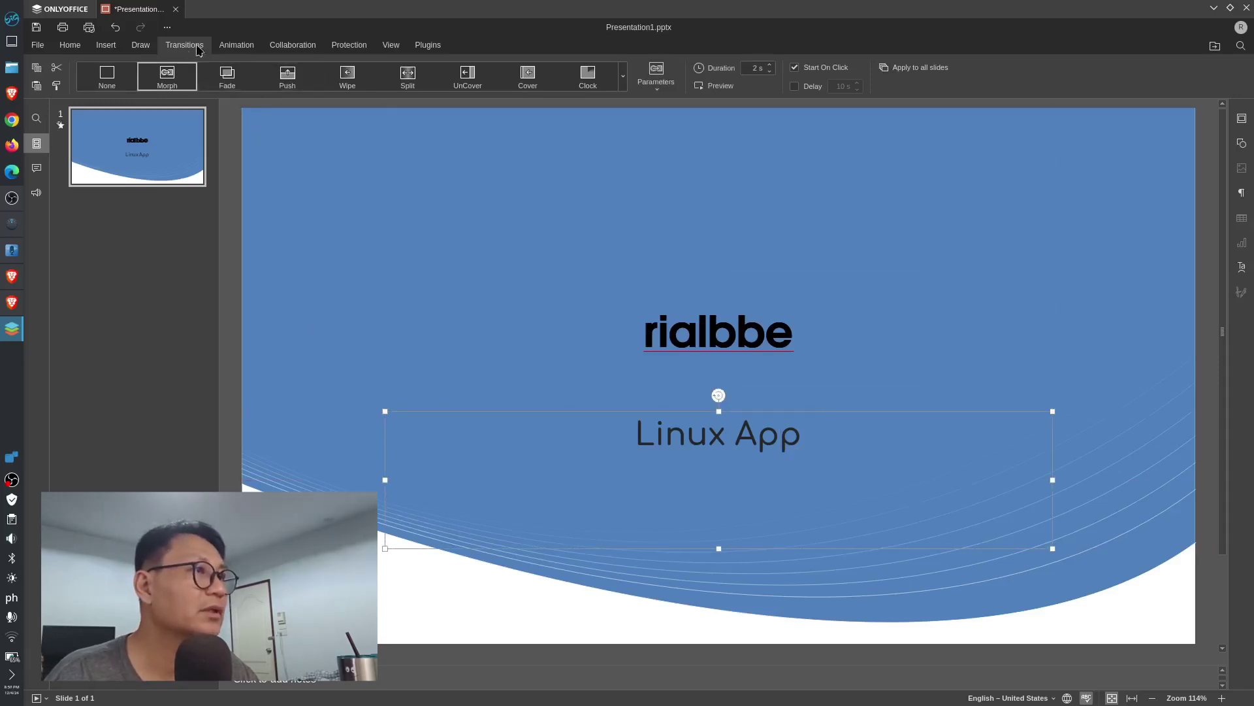
click(237, 45)
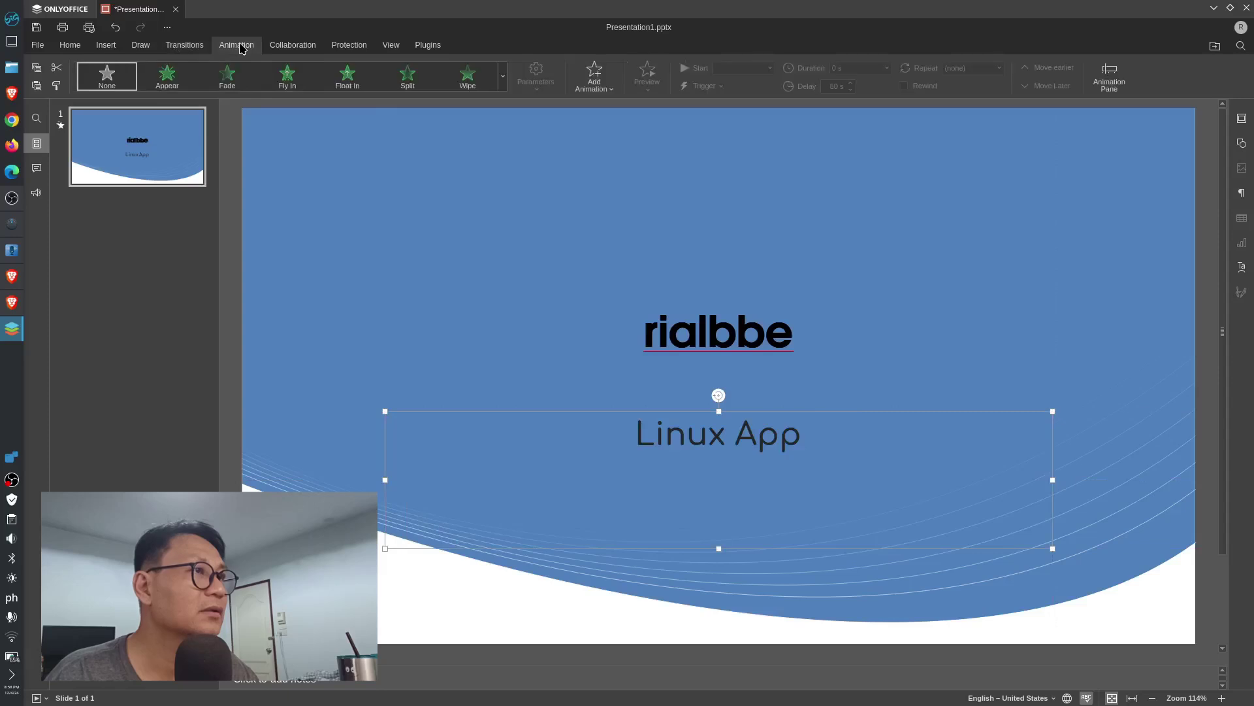
click(168, 81)
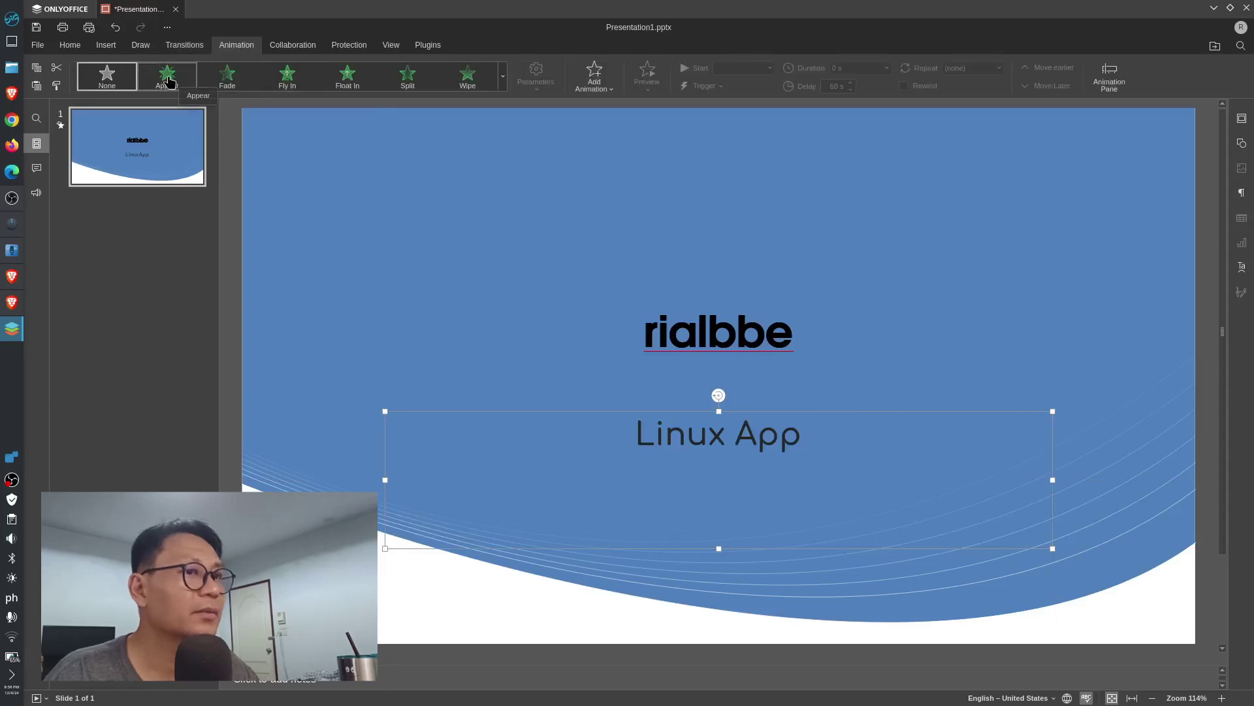
click(759, 330)
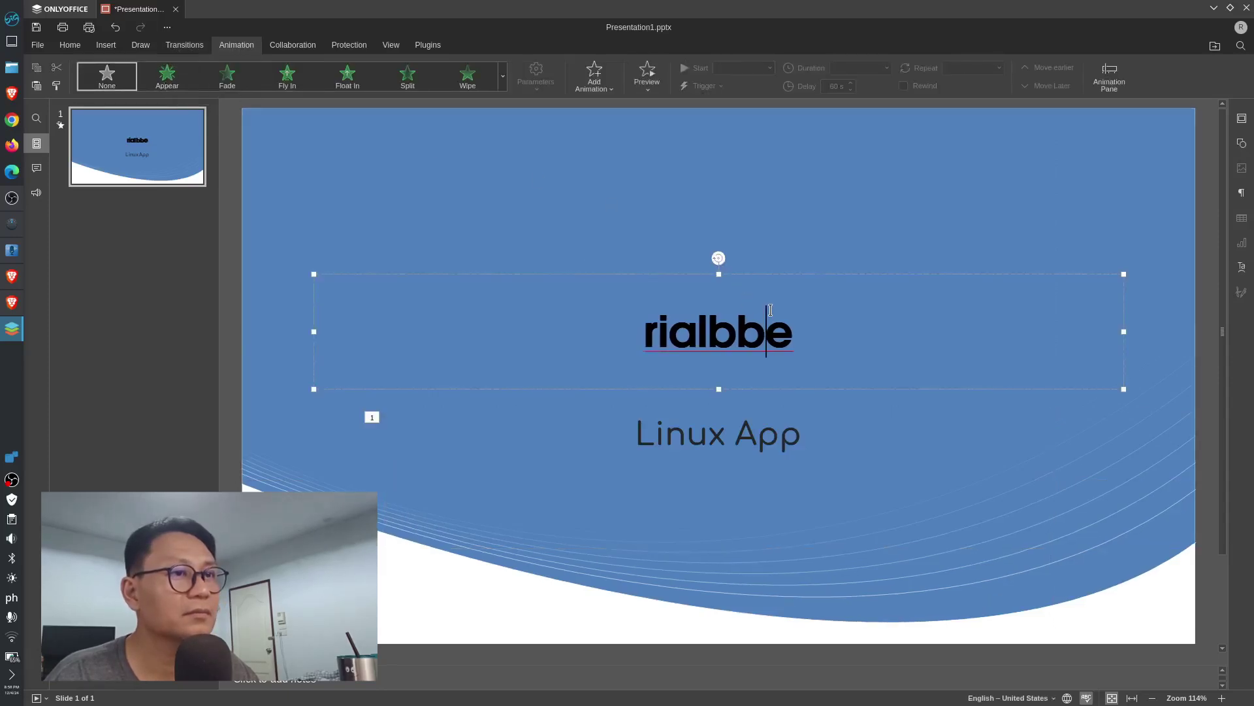
click(482, 88)
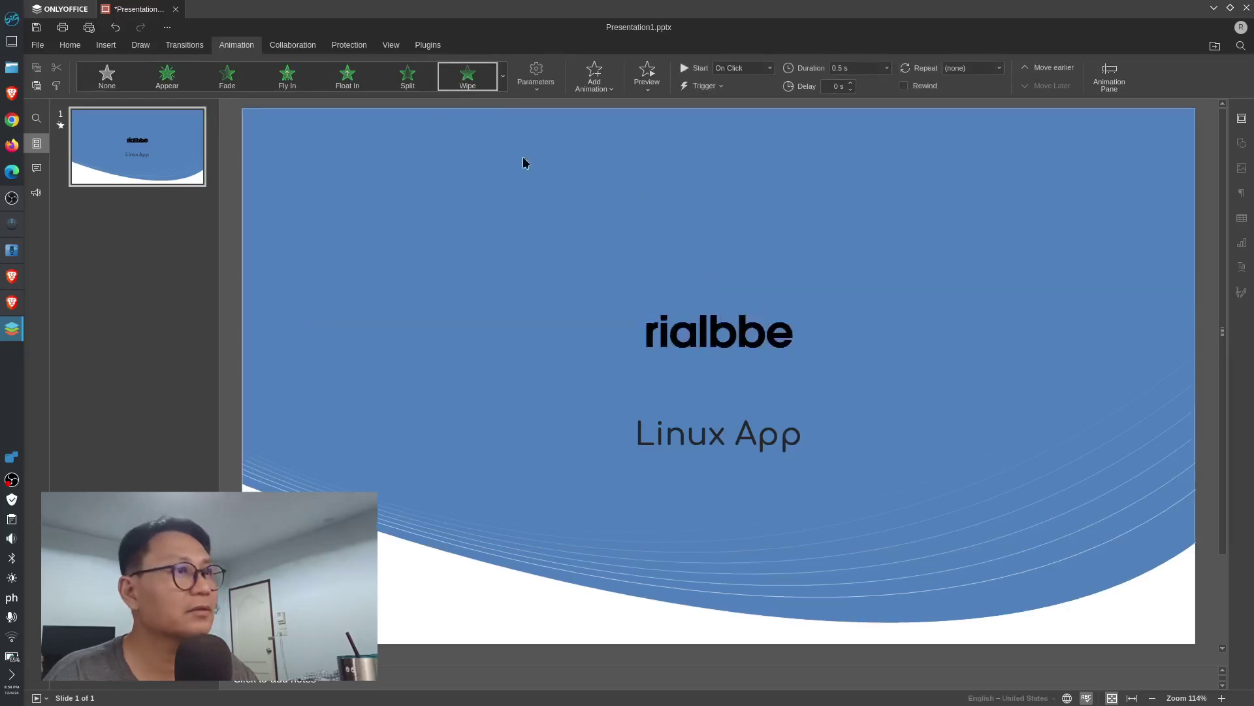
click(734, 423)
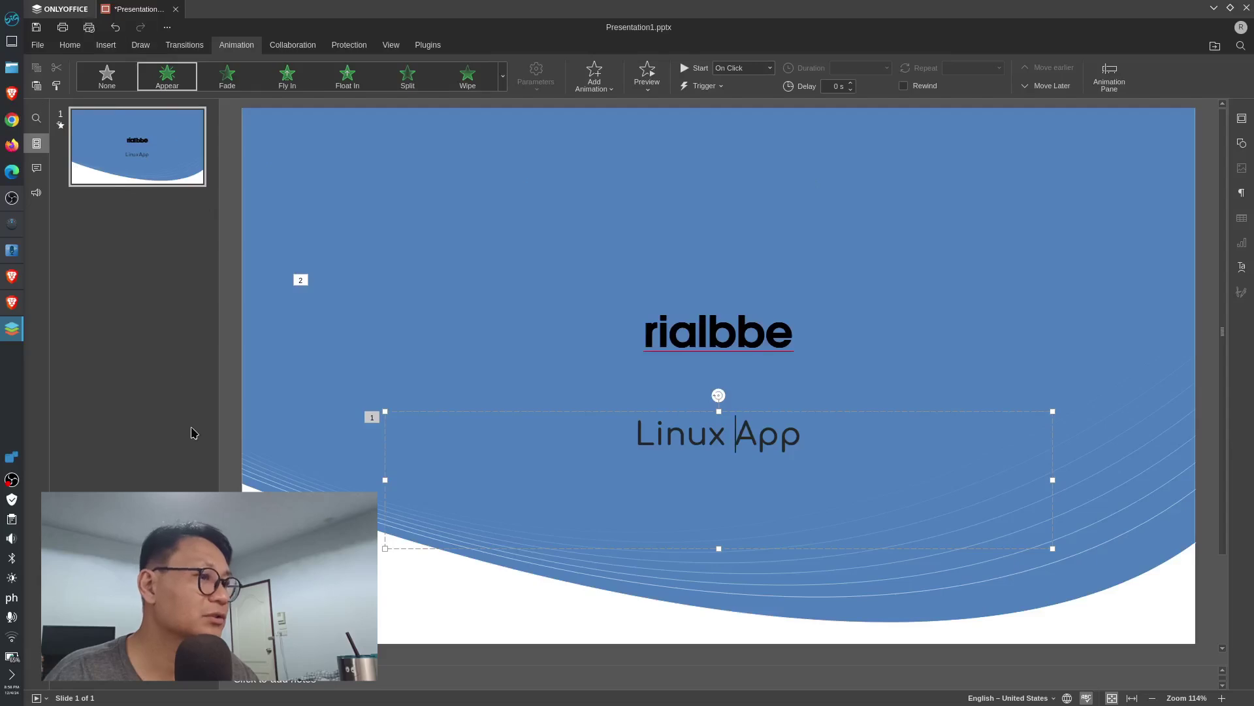
Step: Play the slide show to check the title slide full screen, and exit it
click(69, 45)
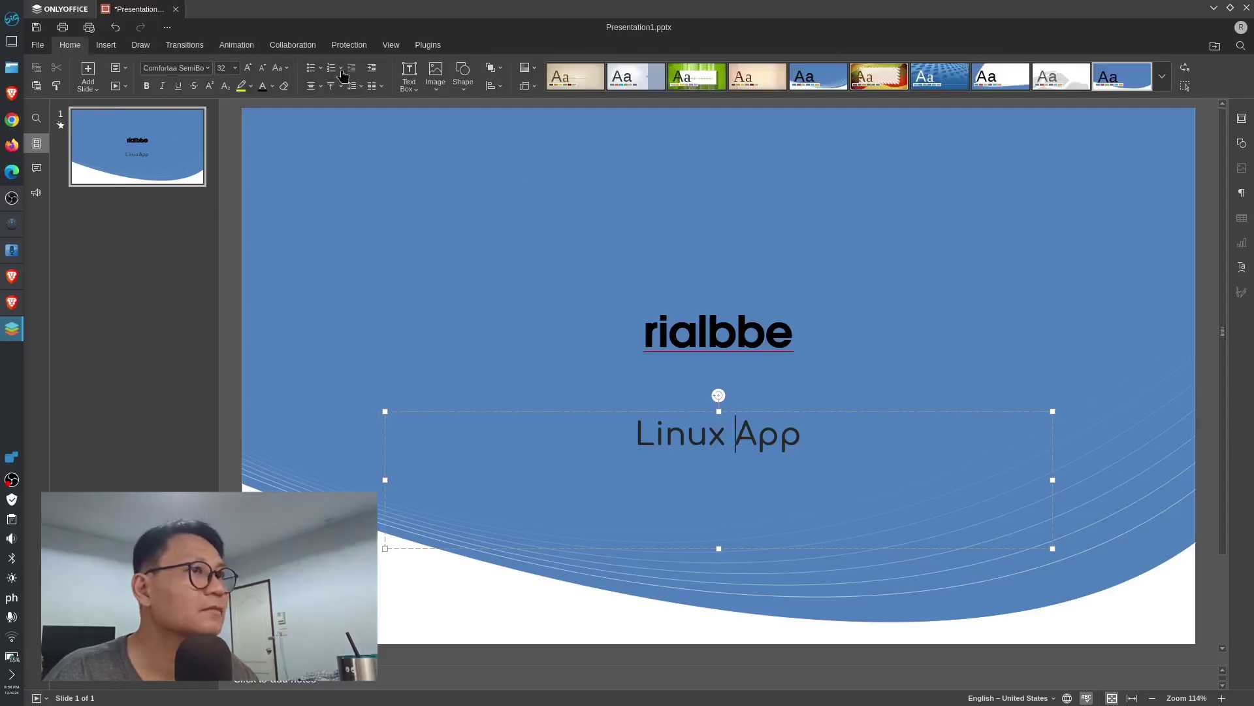
click(123, 91)
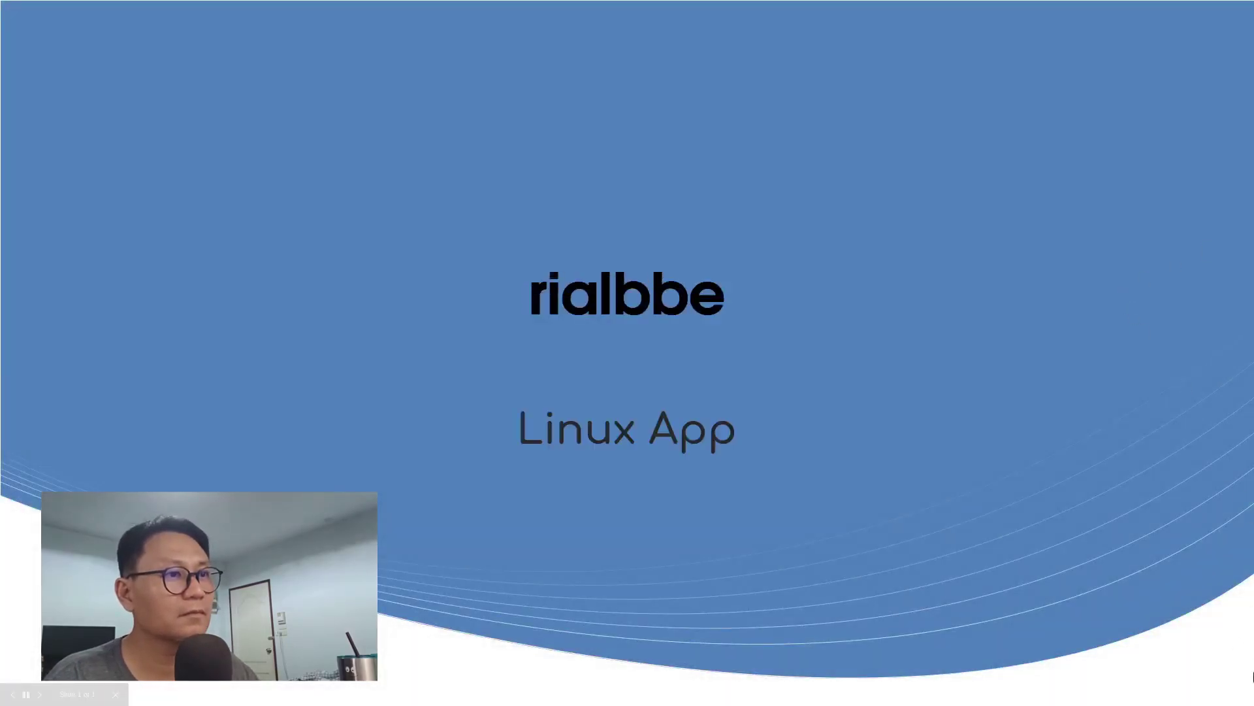
key(Escape)
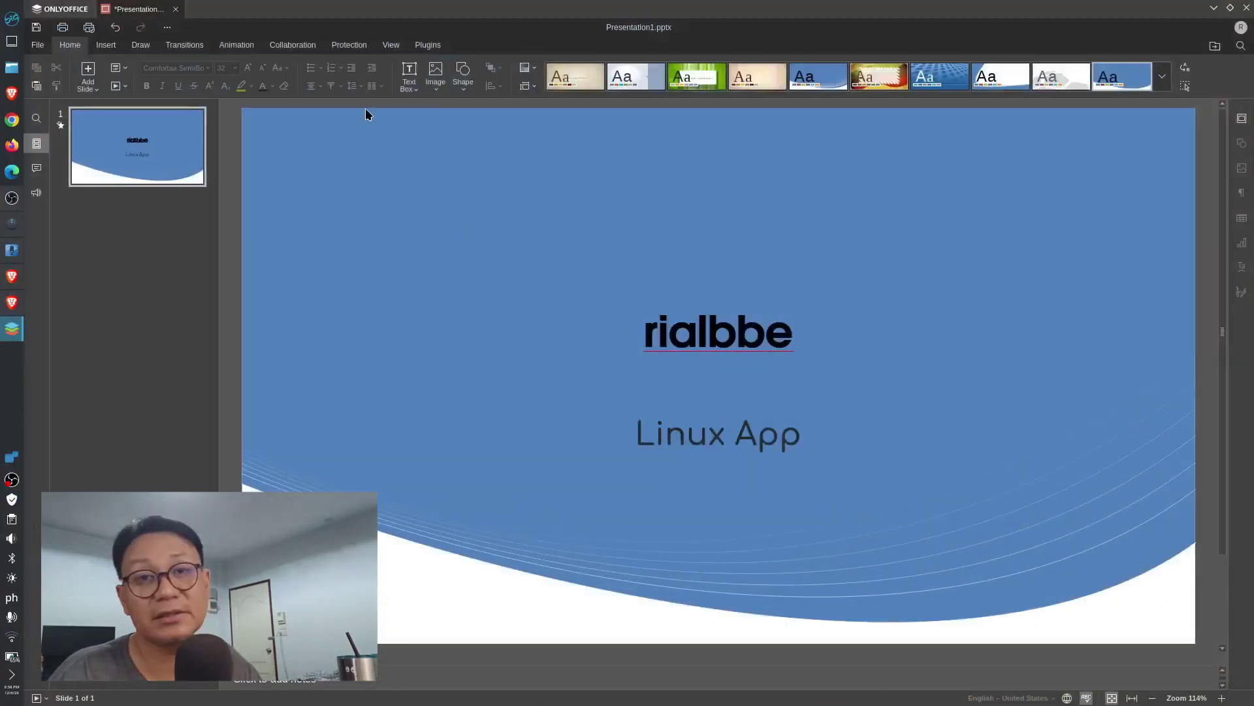
Step: Close the presentation and create a new blank spreadsheet, dismissing the pivot tables tip
click(175, 9)
click(642, 401)
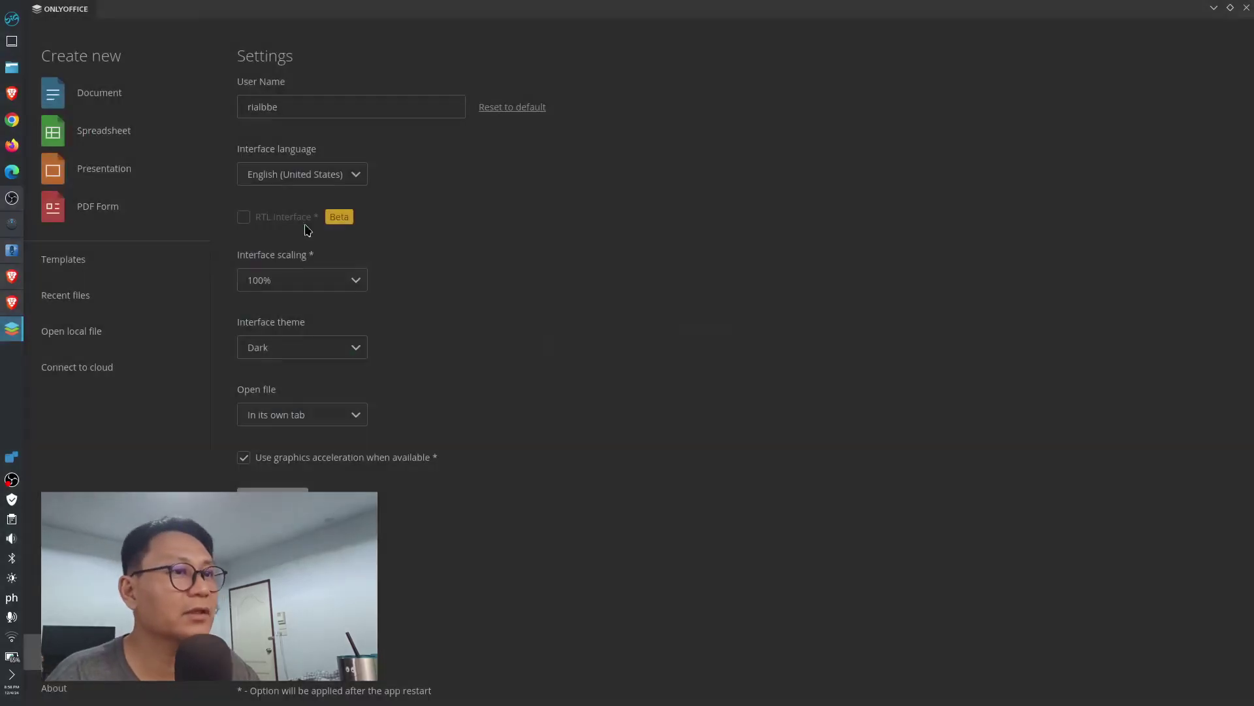
click(103, 131)
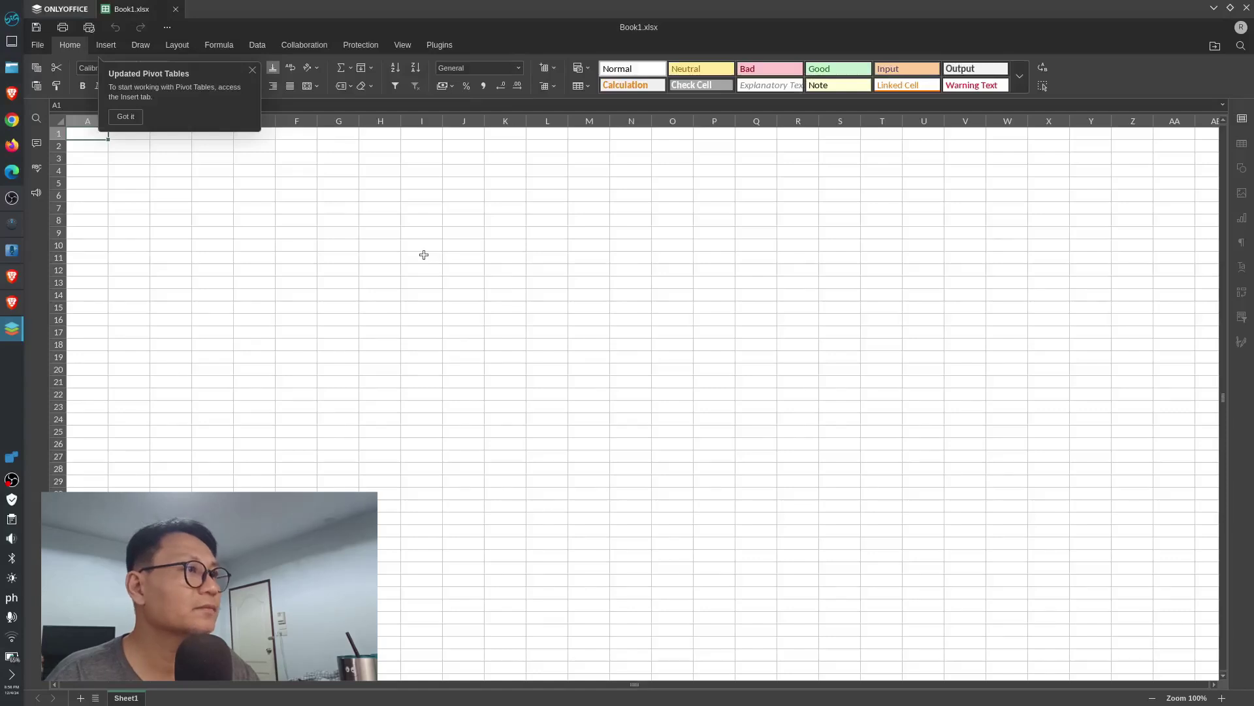
click(127, 115)
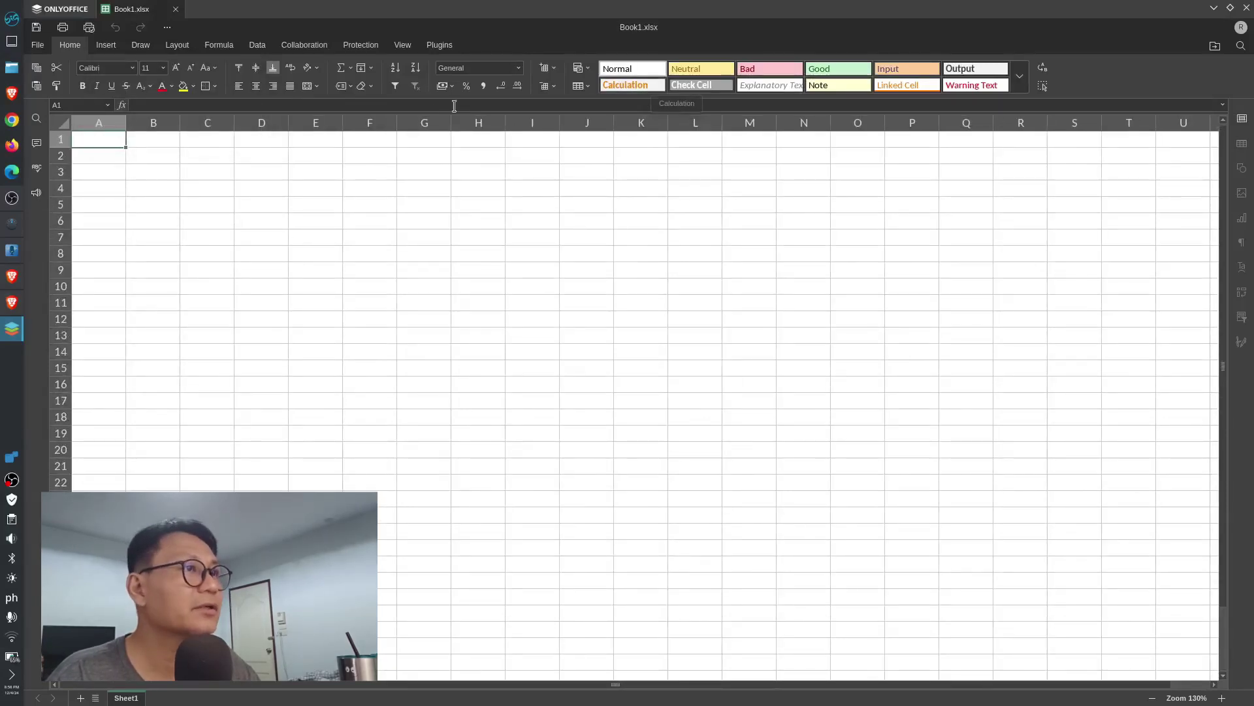
click(351, 68)
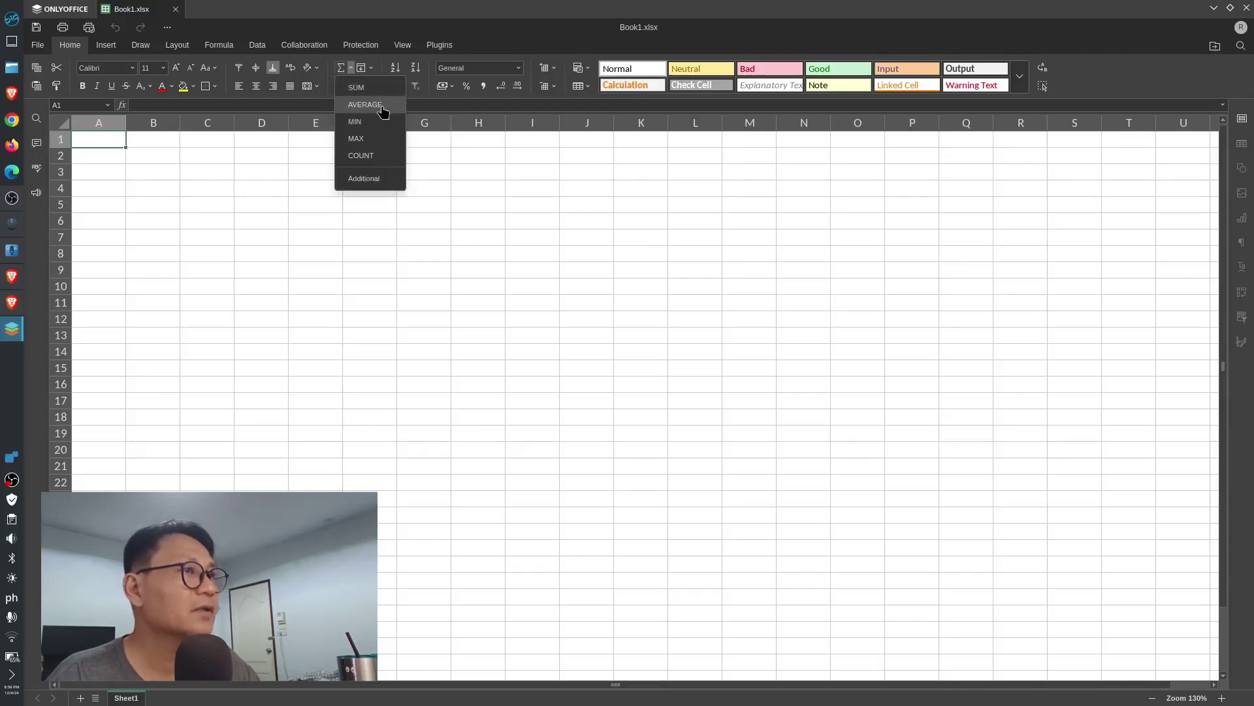
click(215, 237)
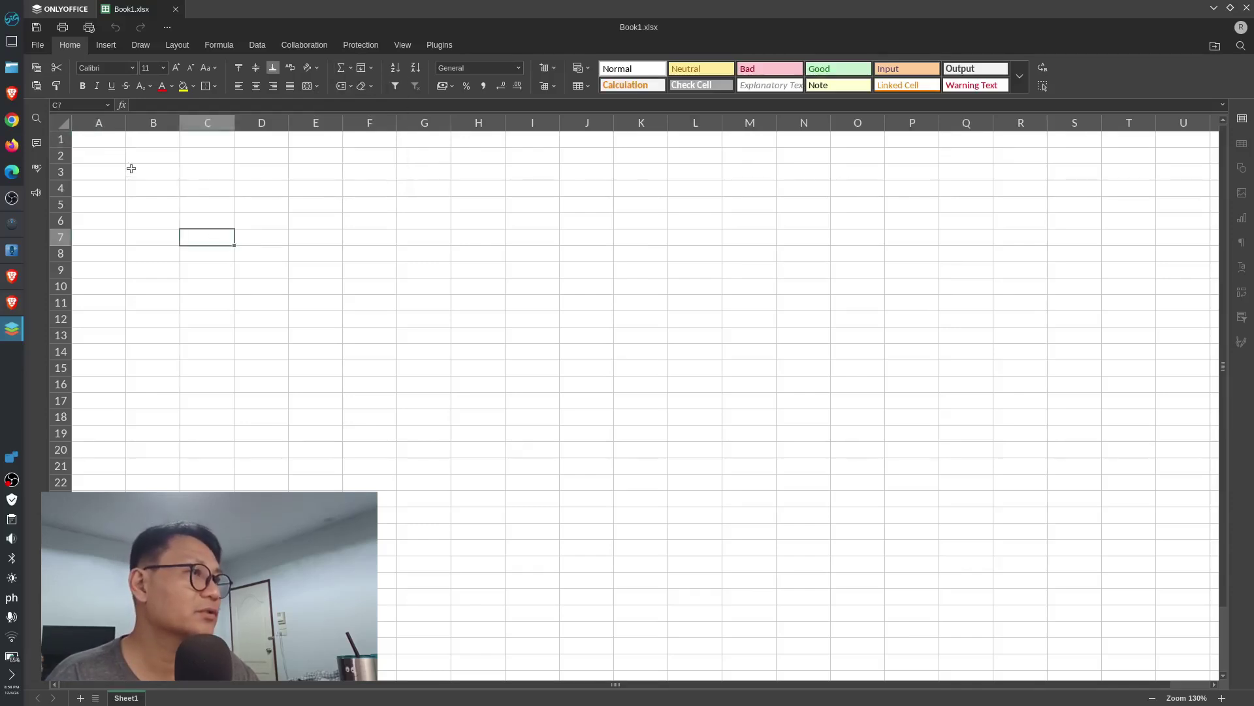
Step: Enter the column heading "Day 1" in cell A1
click(110, 147)
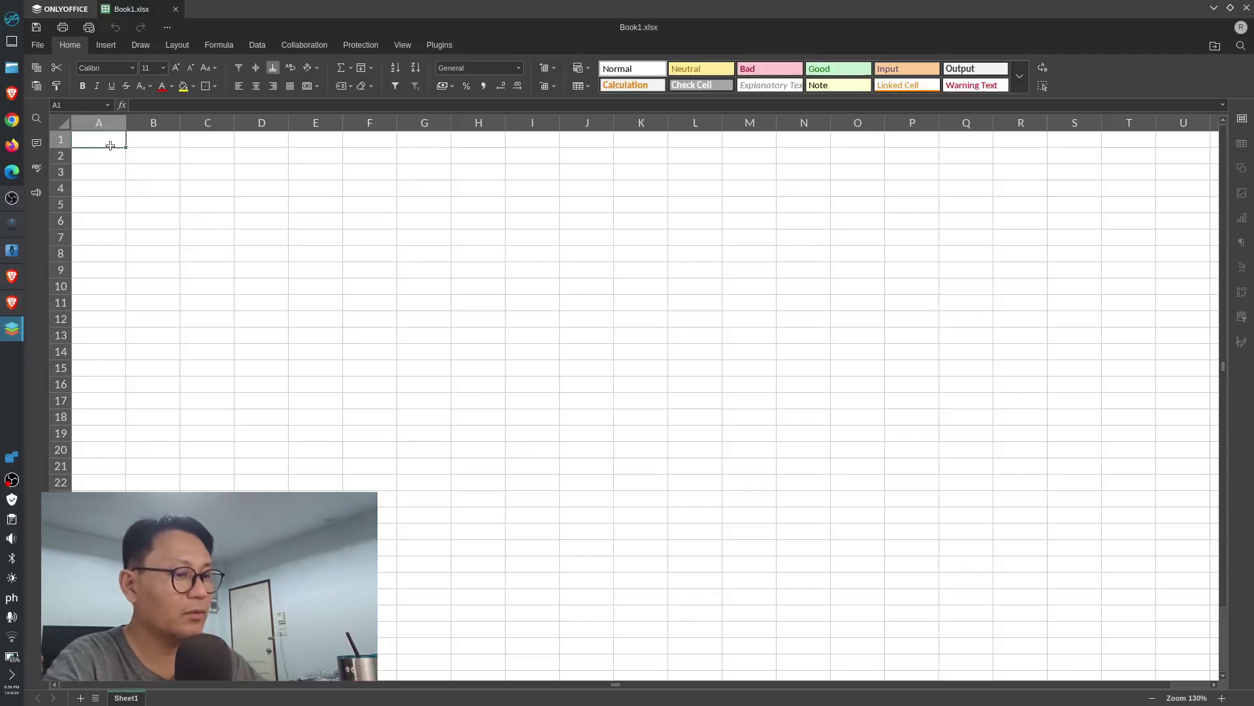
text(Day 1)
click(154, 145)
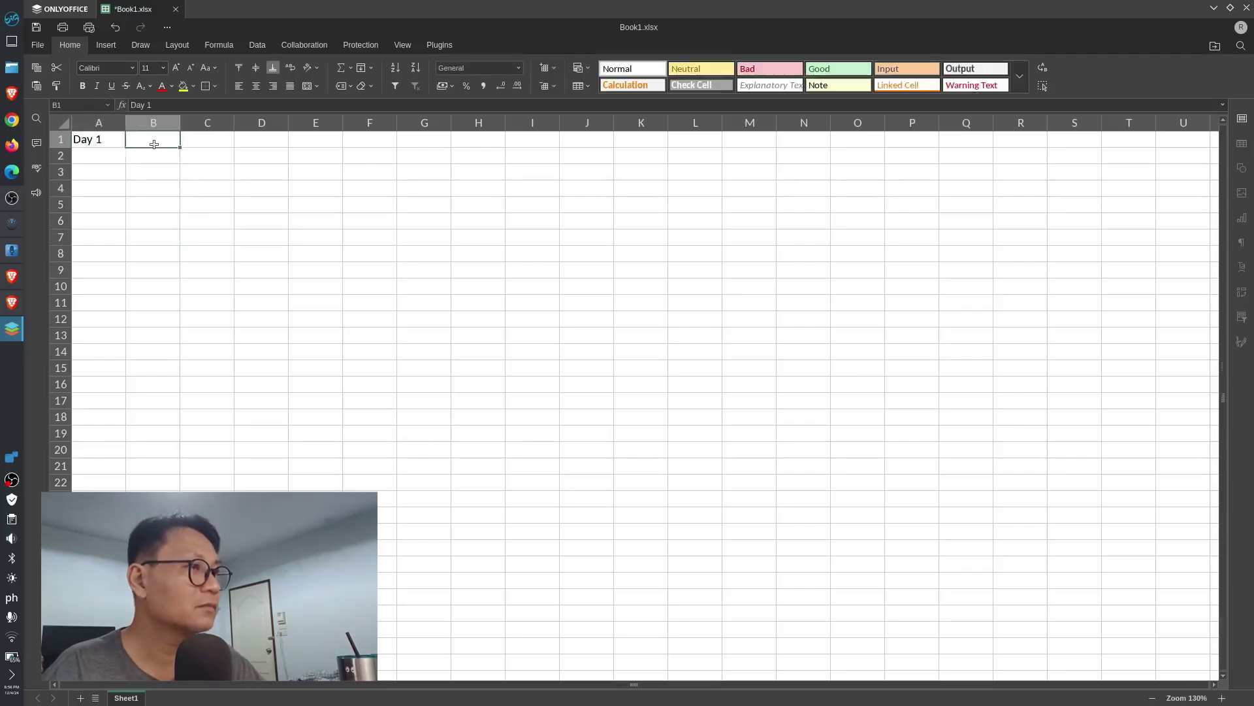
text(Day 2 Day 3)
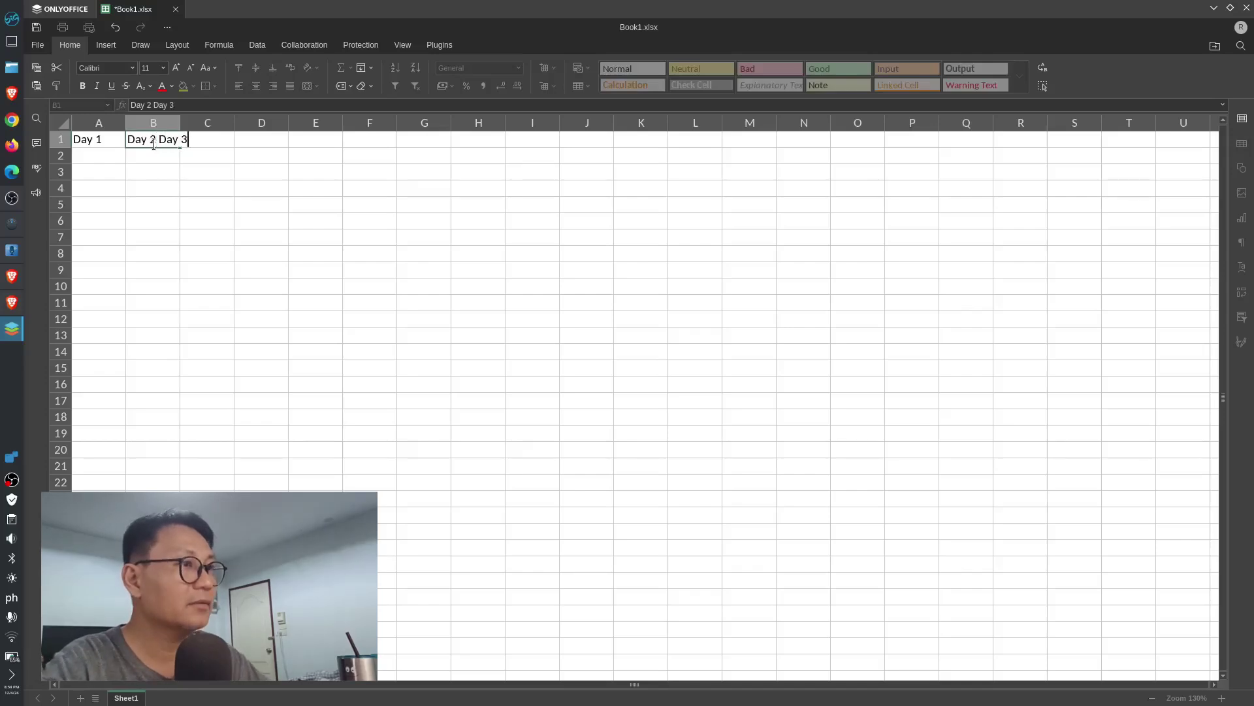
key(Tab)
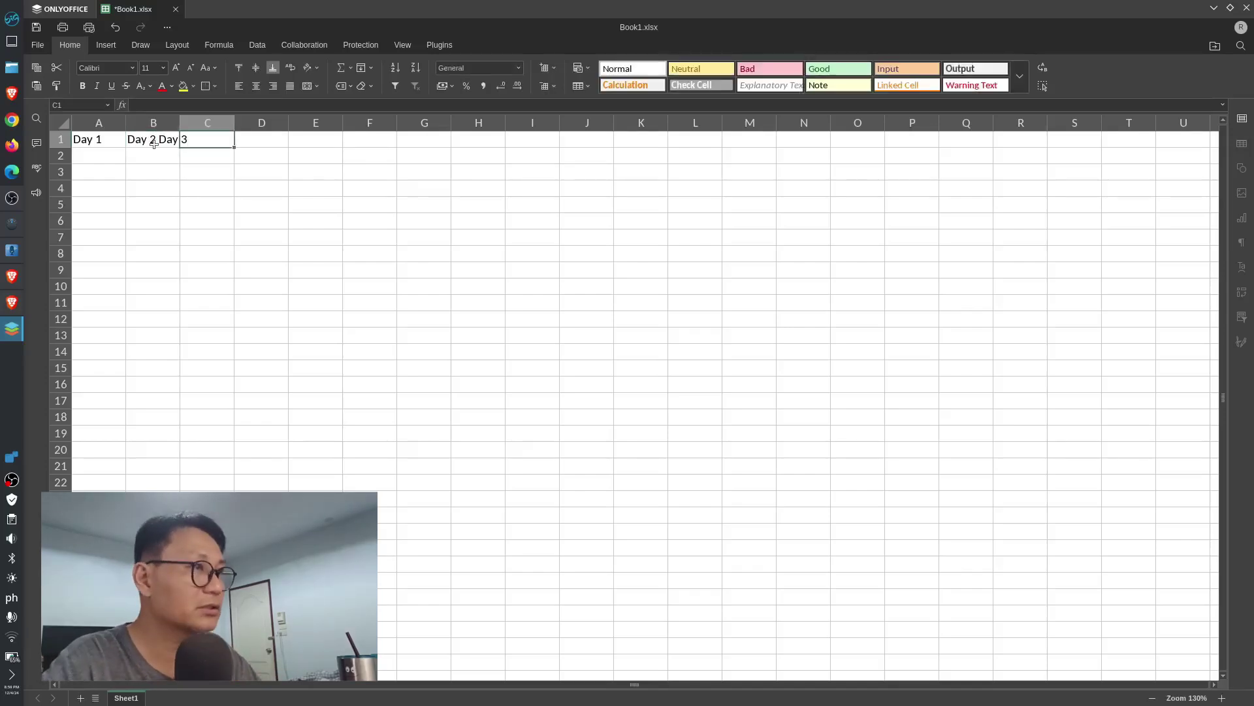
text(T)
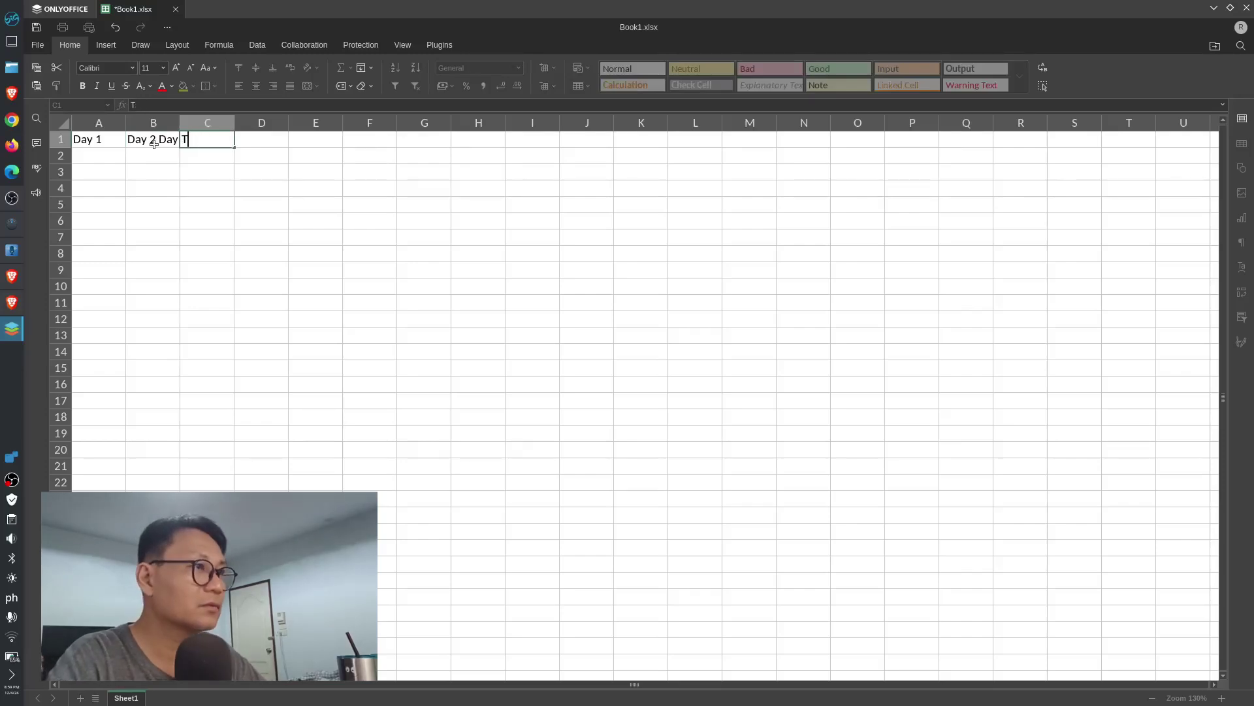
click(154, 144)
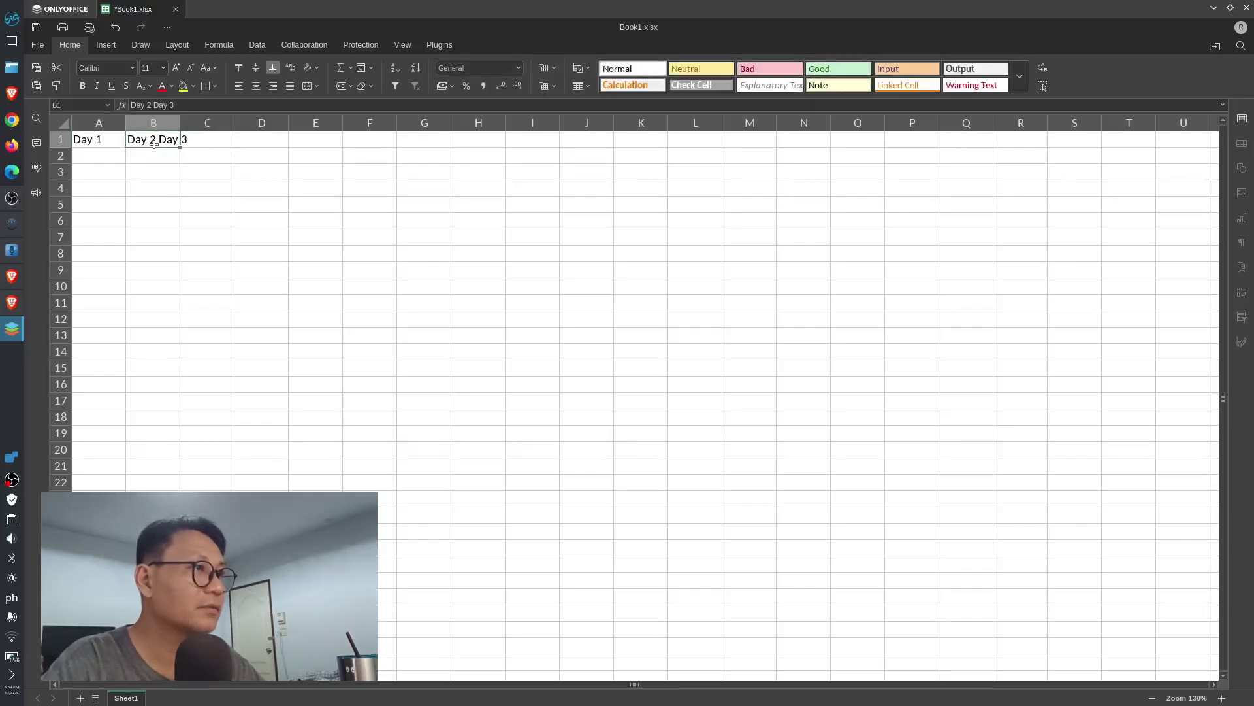
Step: Enter the column headings "Day 2" in B1, "Day 3" in C1 and "Total" in D1
text(Day 2)
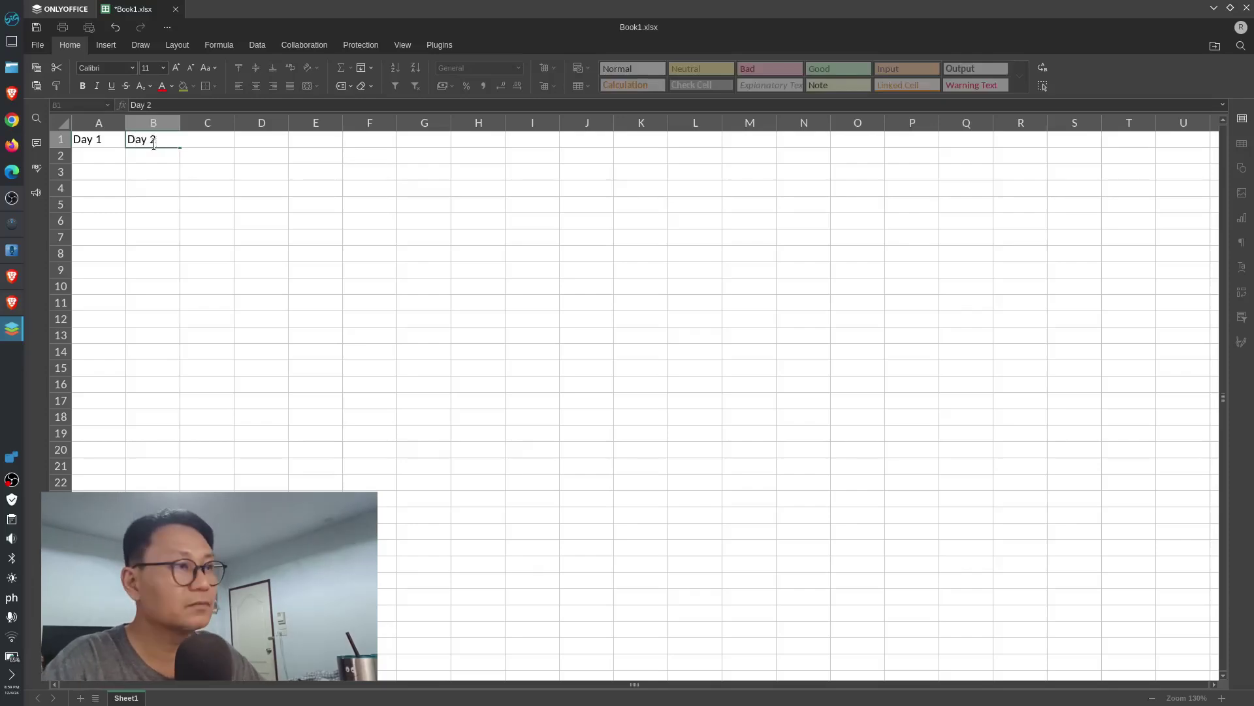
key(Tab)
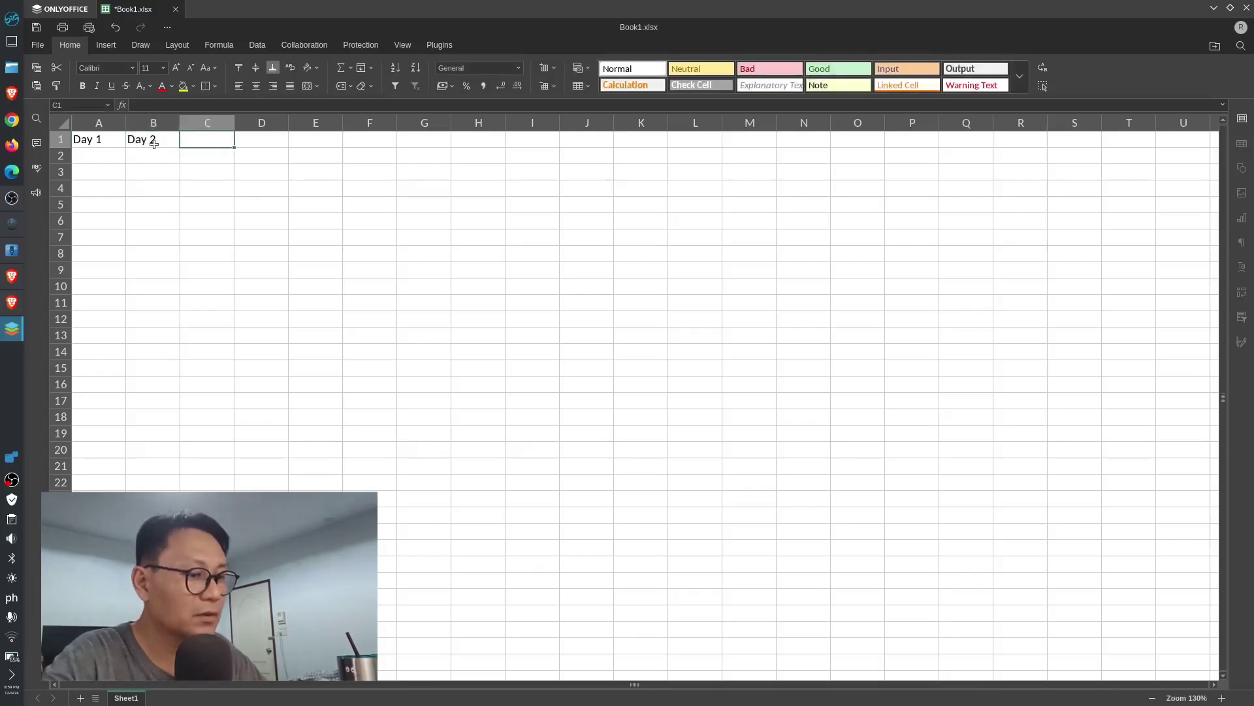
text(Day 3)
key(Tab)
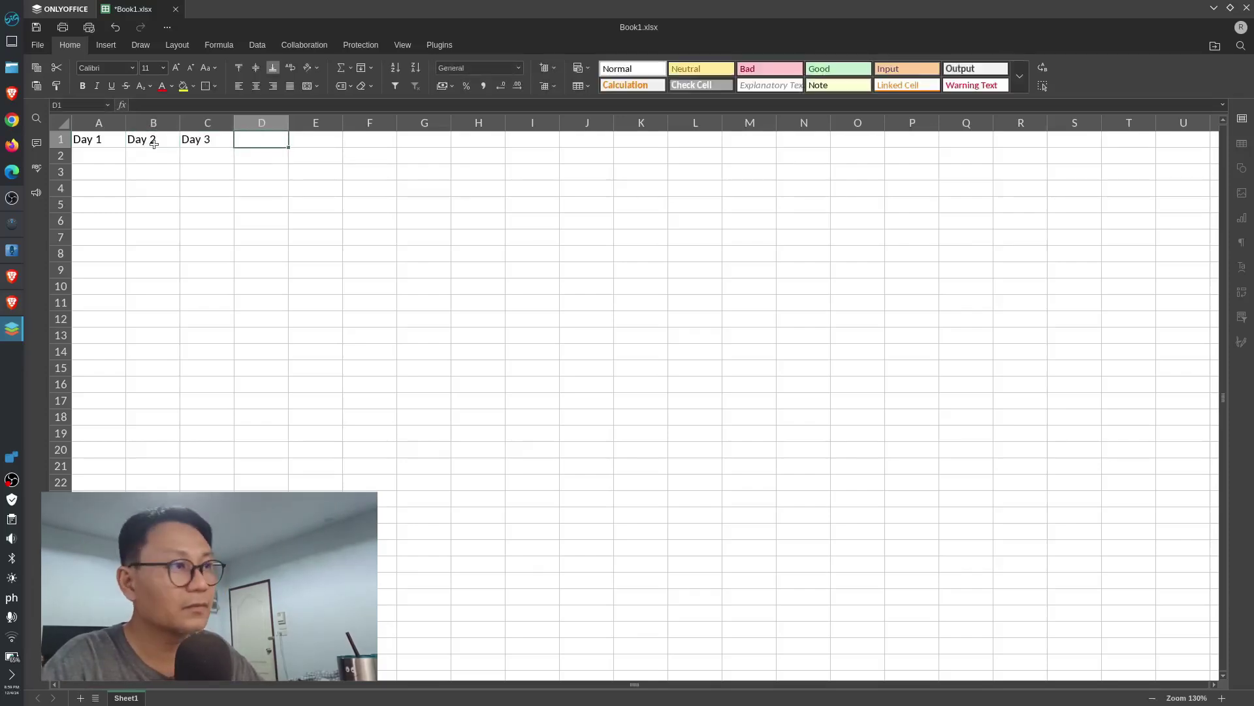
text(Total)
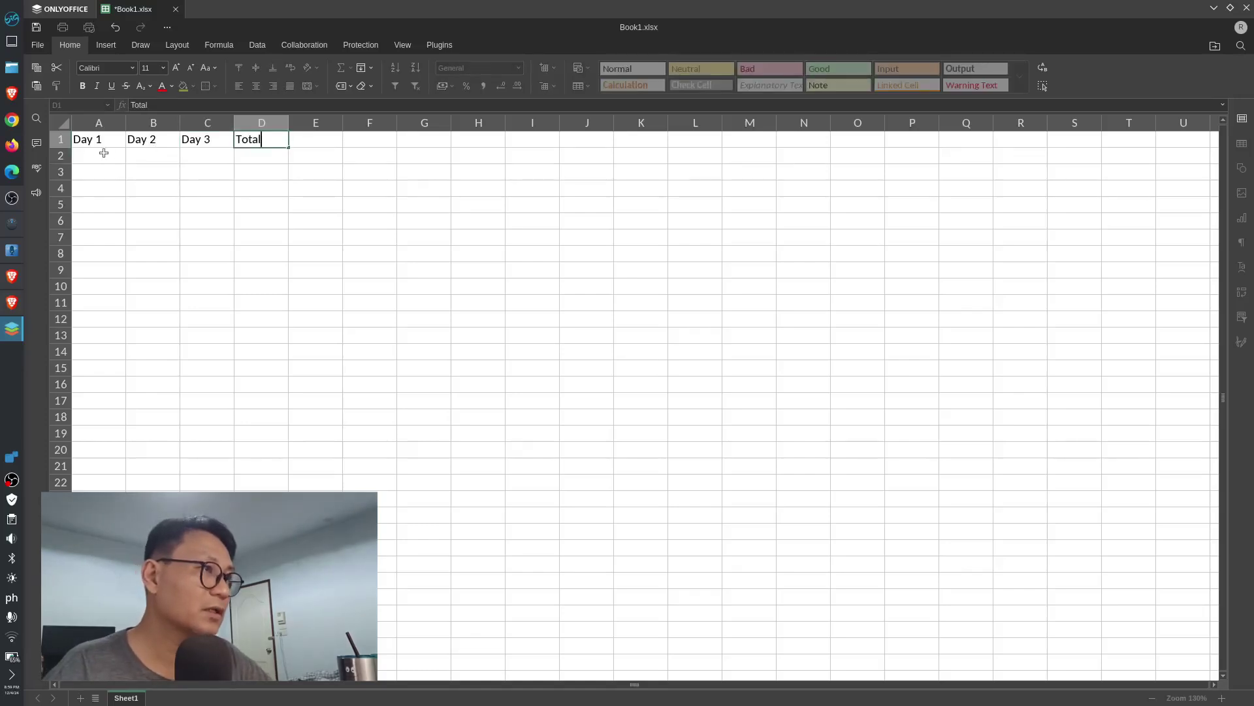
Step: Enter the values 23 in A2, 34 in B2 and 24 in C2 below the day headings
click(104, 155)
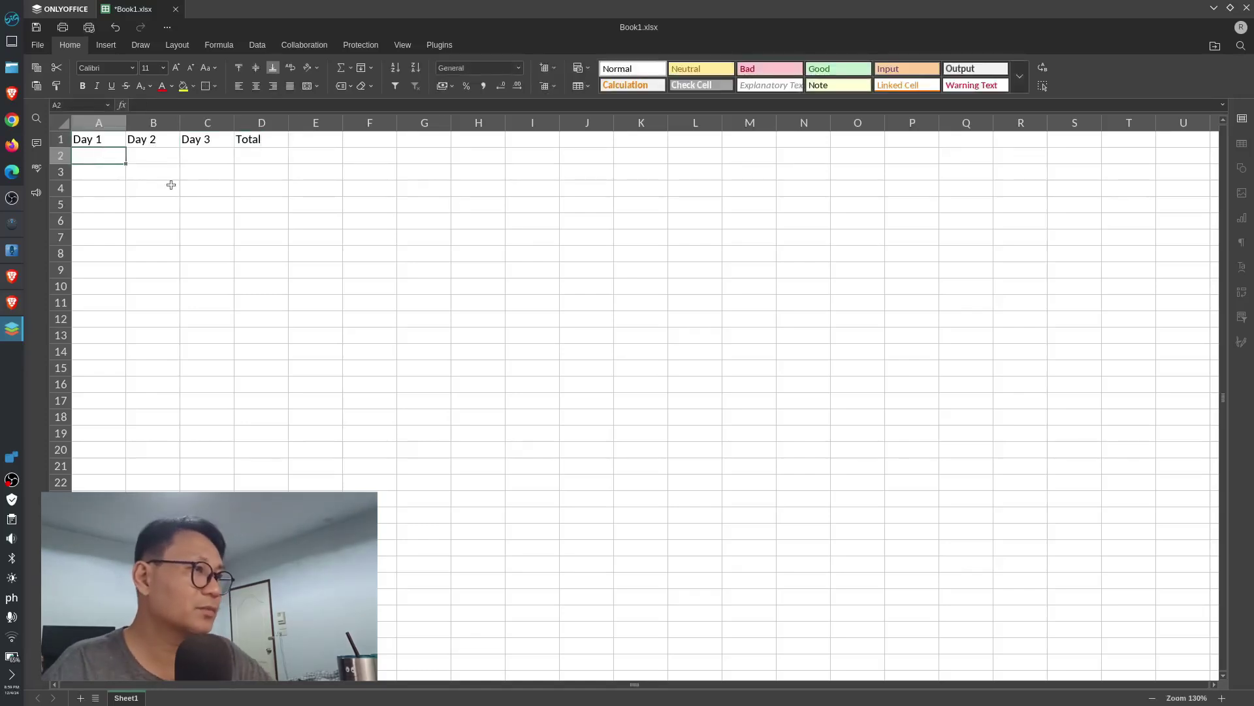
text(23)
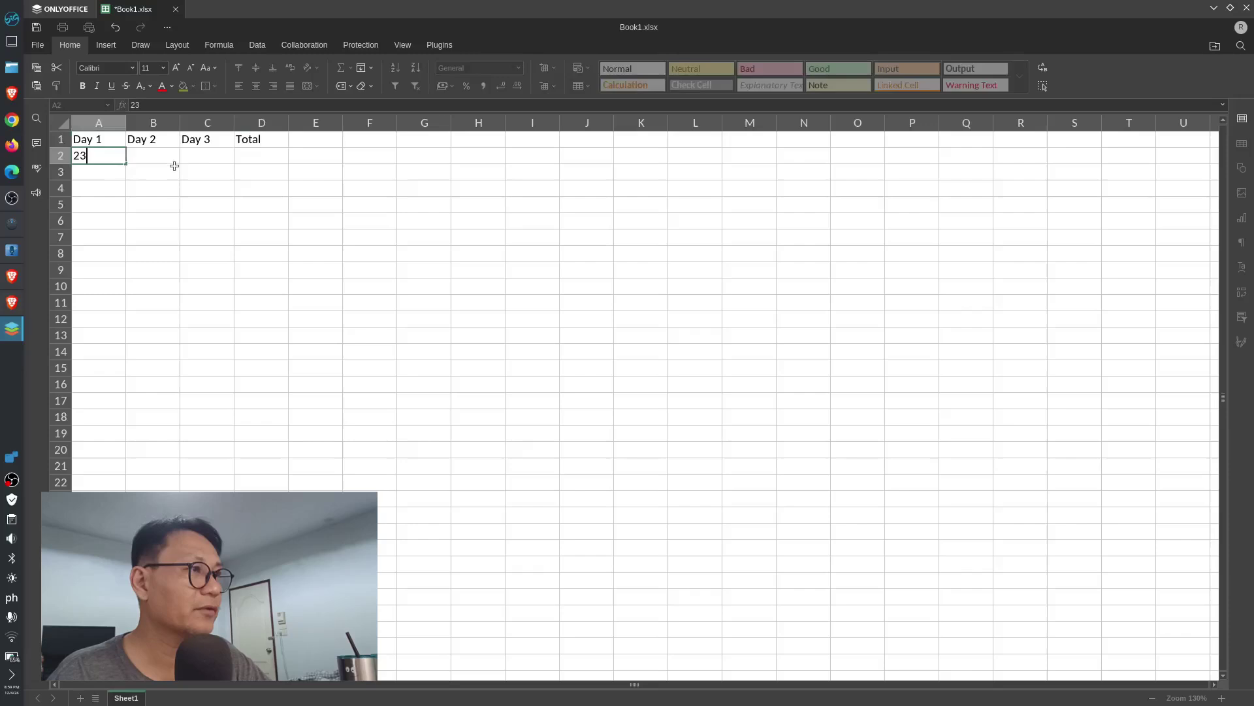
click(173, 161)
text(34)
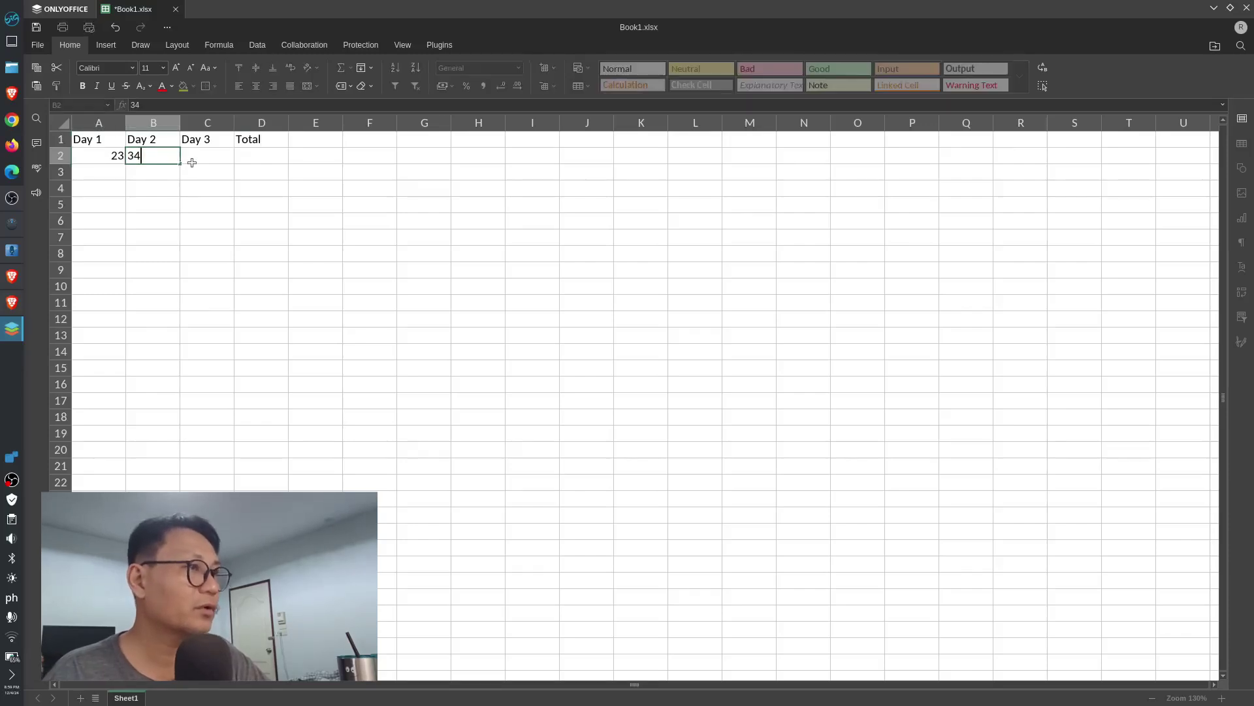
click(197, 163)
text(24)
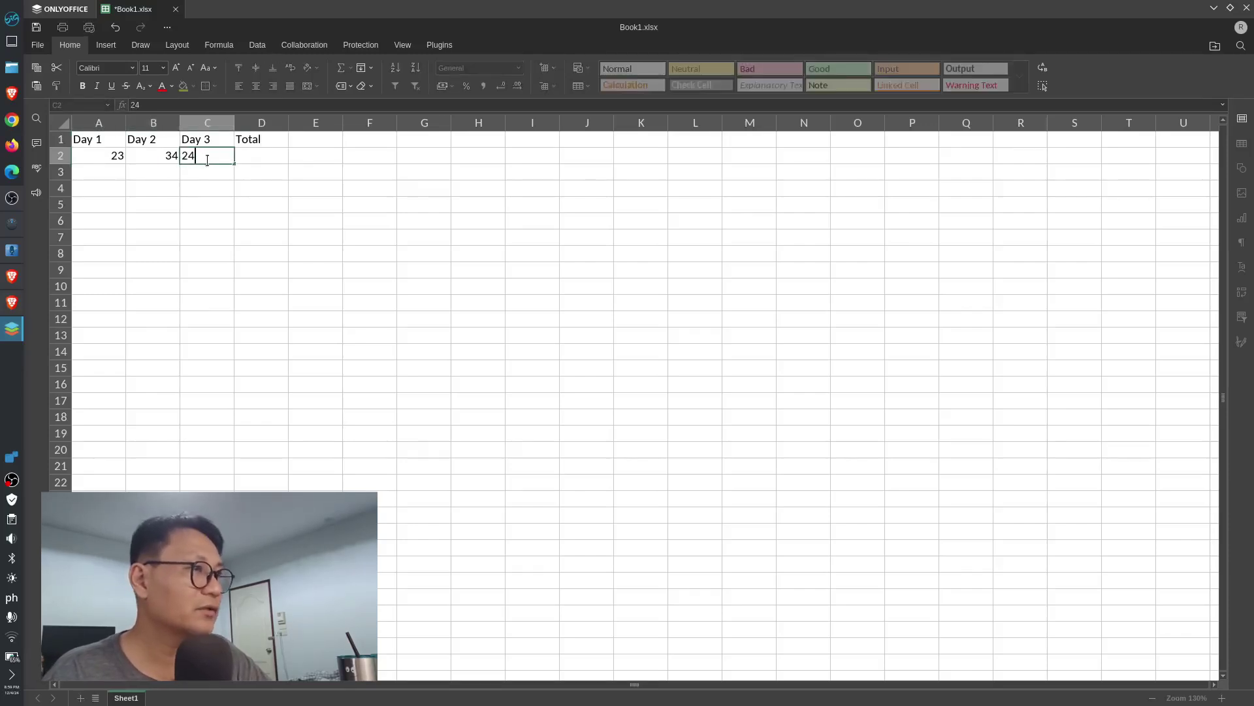
click(263, 158)
Step: Sum the three day values in A2:C2 into the Total cell D2 with AutoSum
click(121, 157)
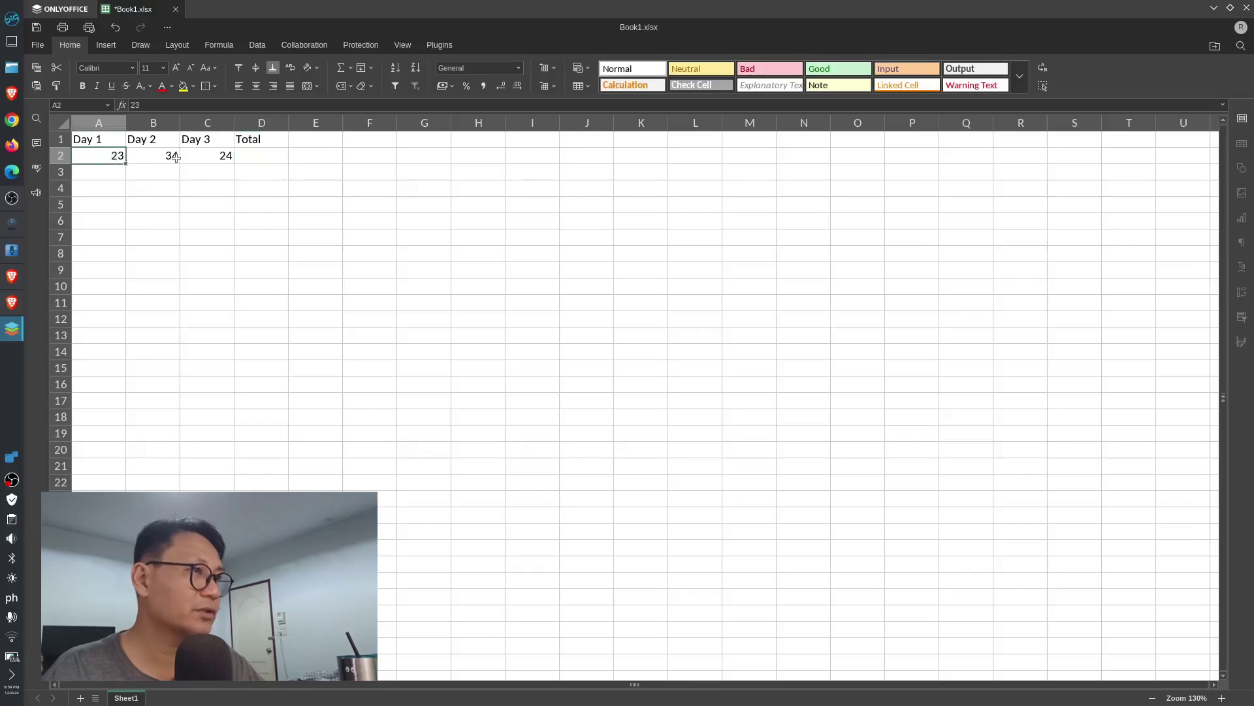
shift+click(216, 156)
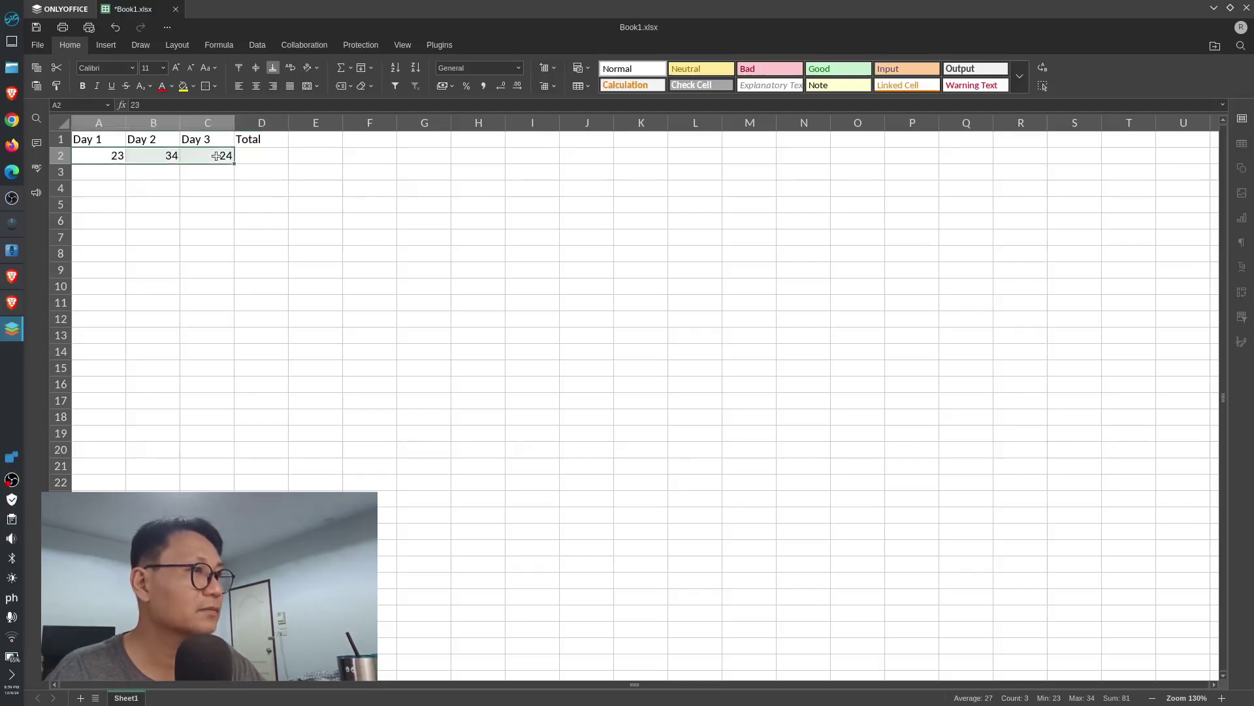
click(340, 68)
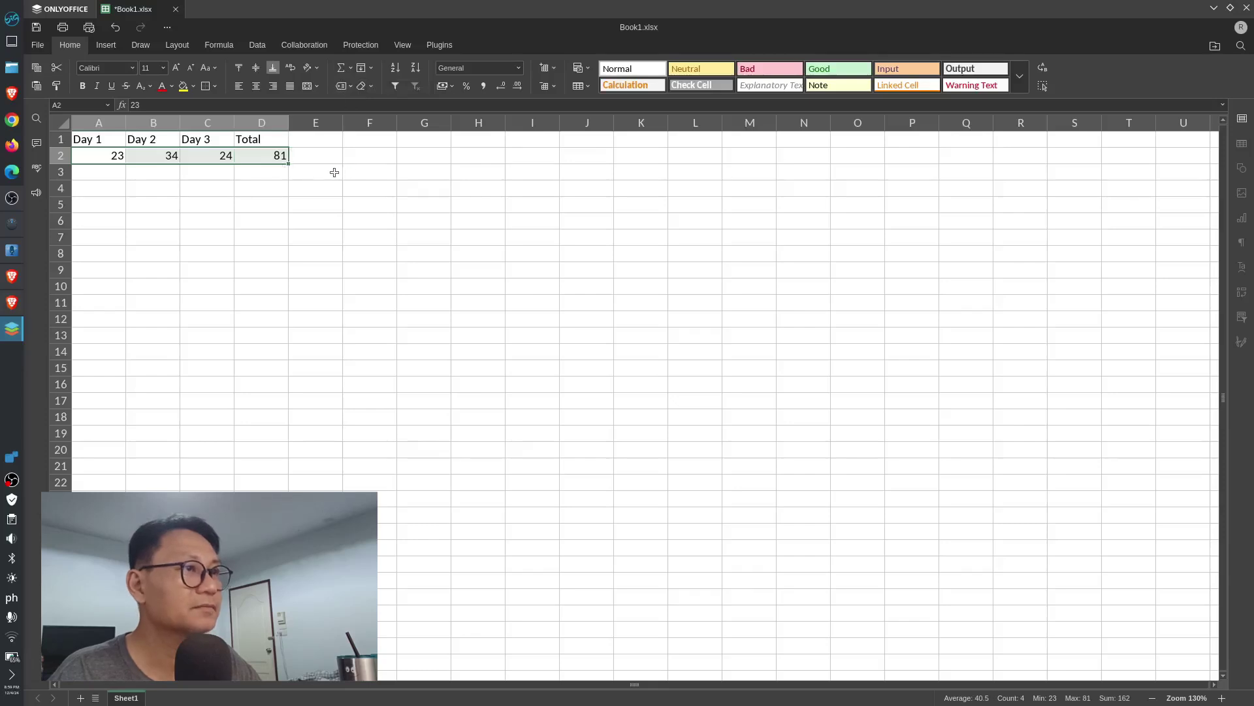
click(268, 173)
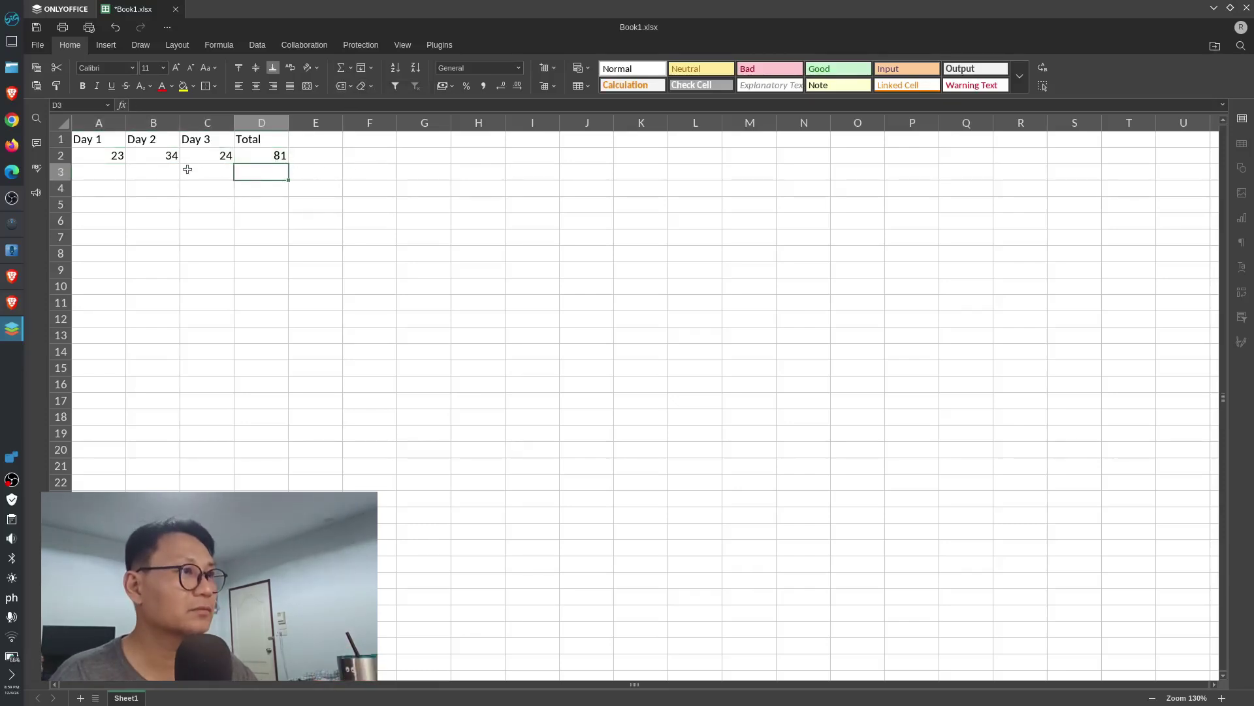
Step: Change the Day 2 value in B2 to 50 and check the formula in the Total cell D2
click(166, 156)
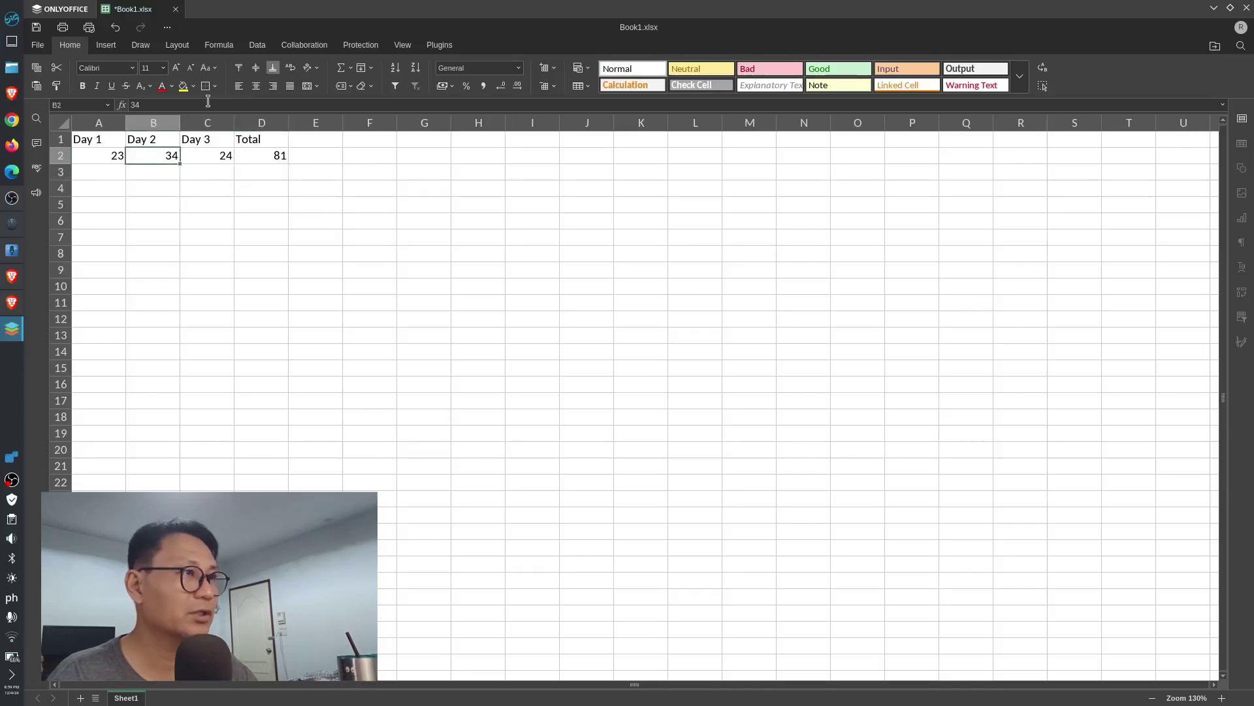
click(154, 168)
click(160, 158)
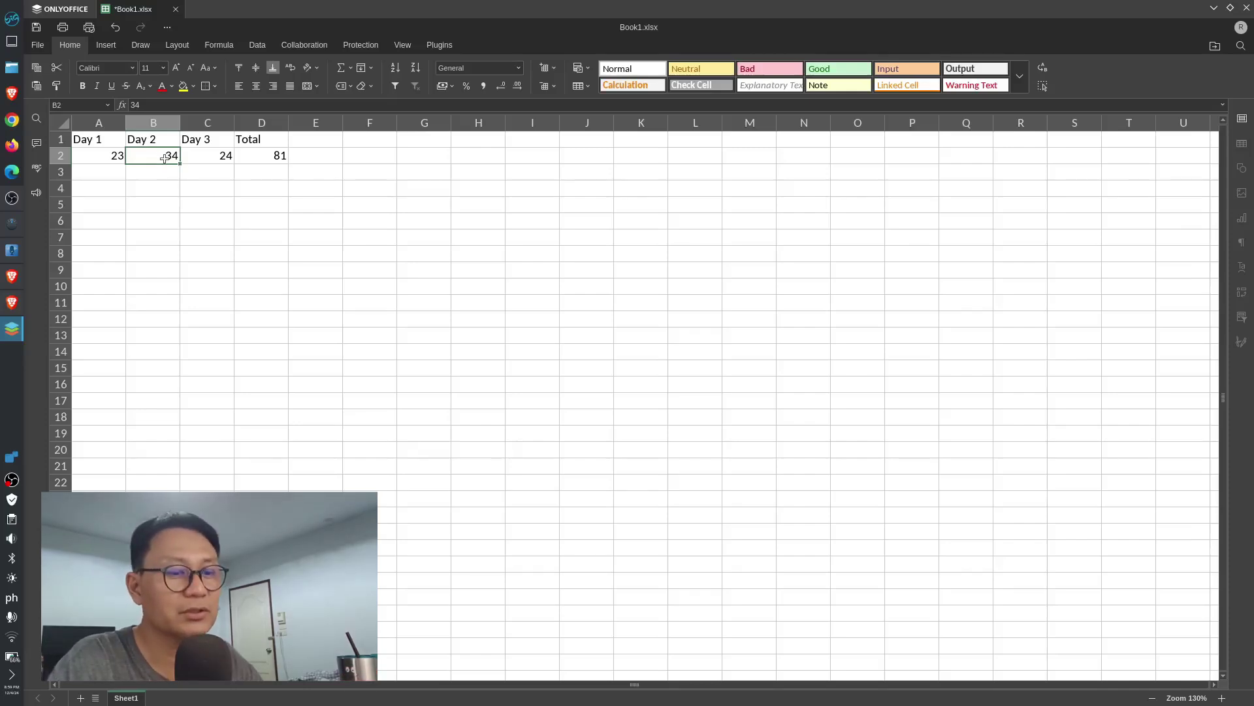
text(50)
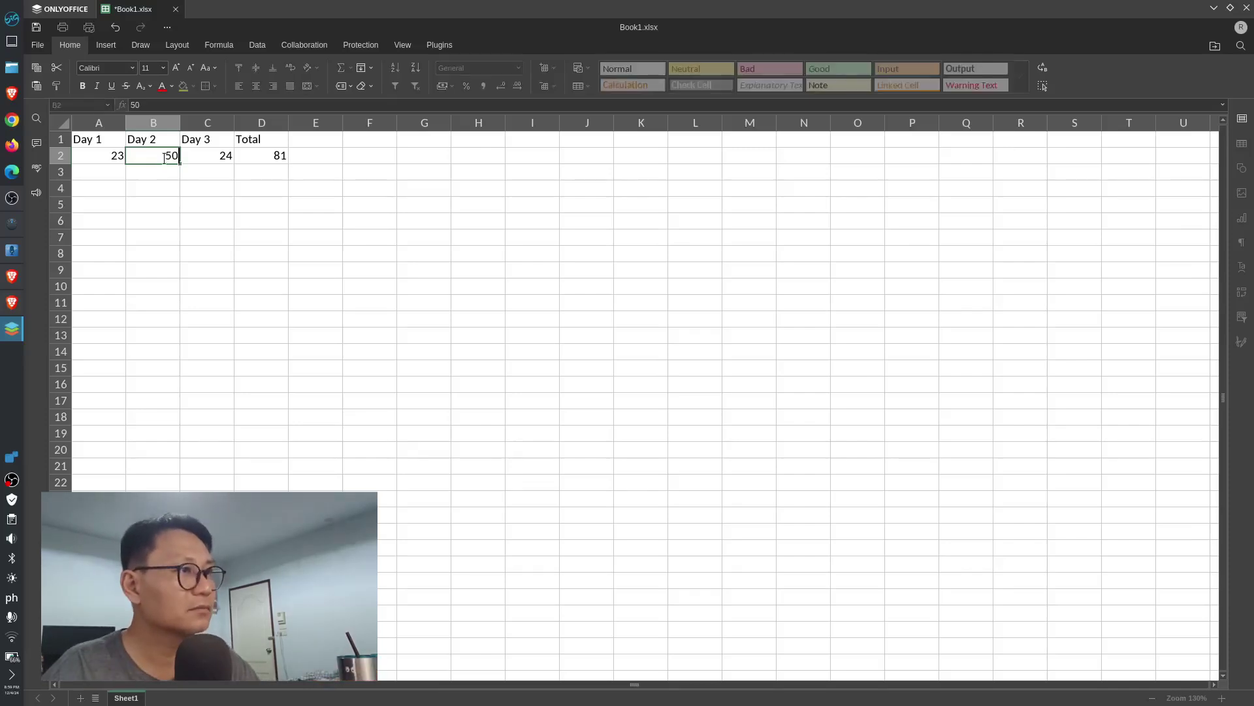
click(163, 171)
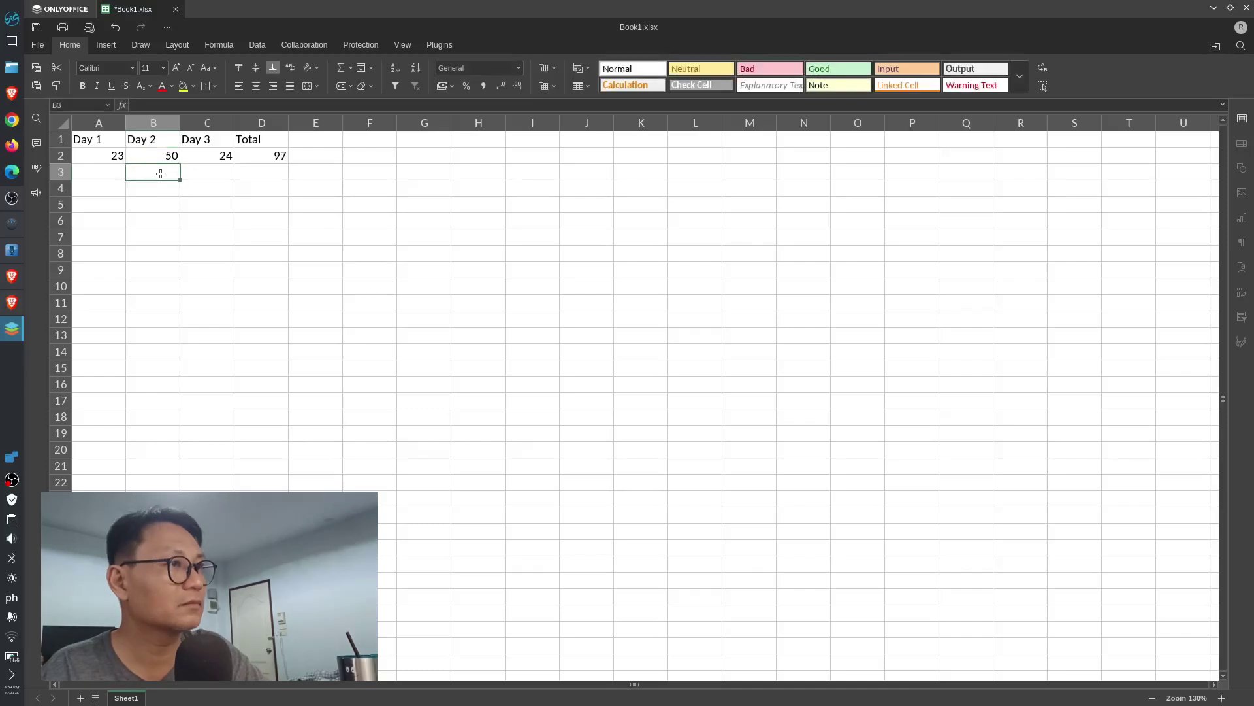
click(279, 159)
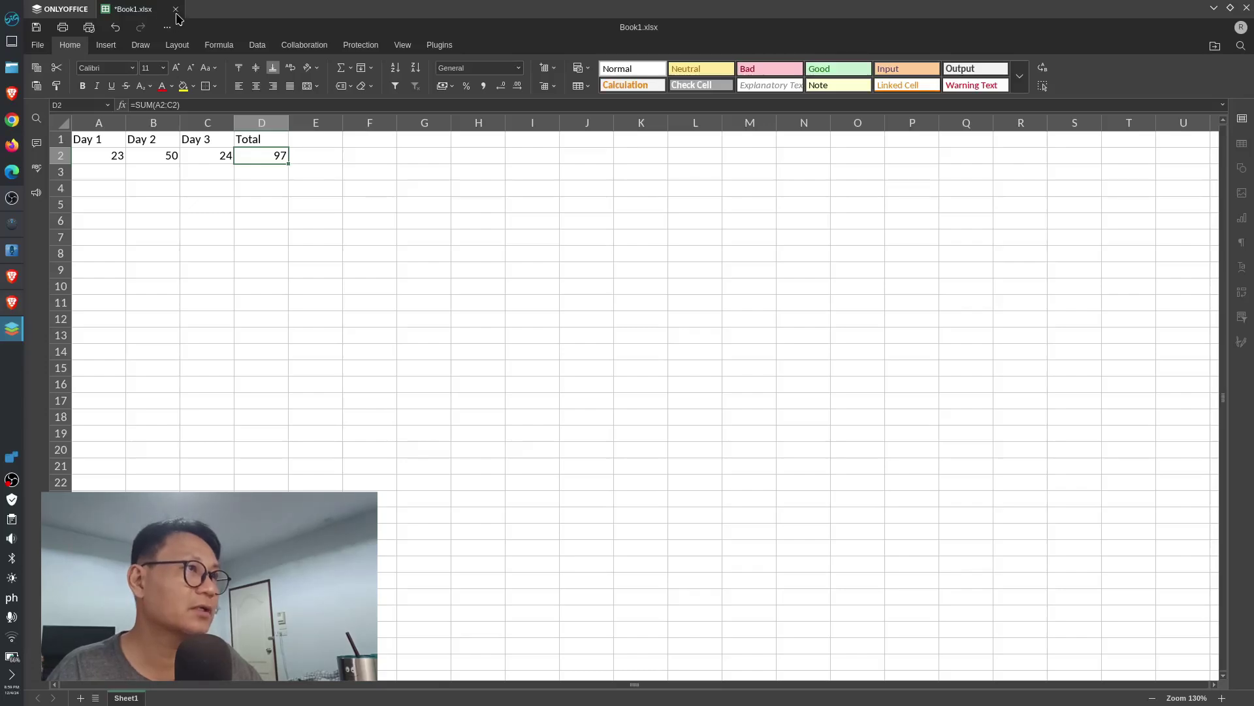
Step: Examine the file formats offered for saving the spreadsheet, and cancel the save
click(38, 45)
click(92, 224)
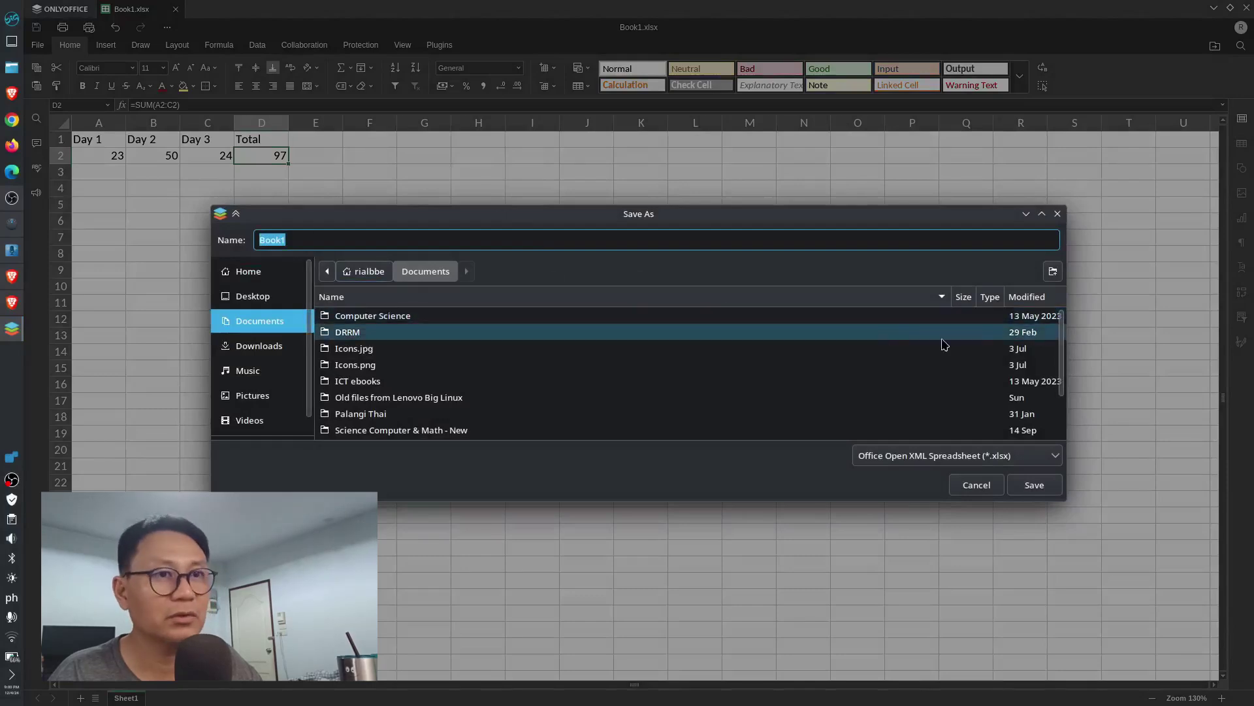
click(1052, 456)
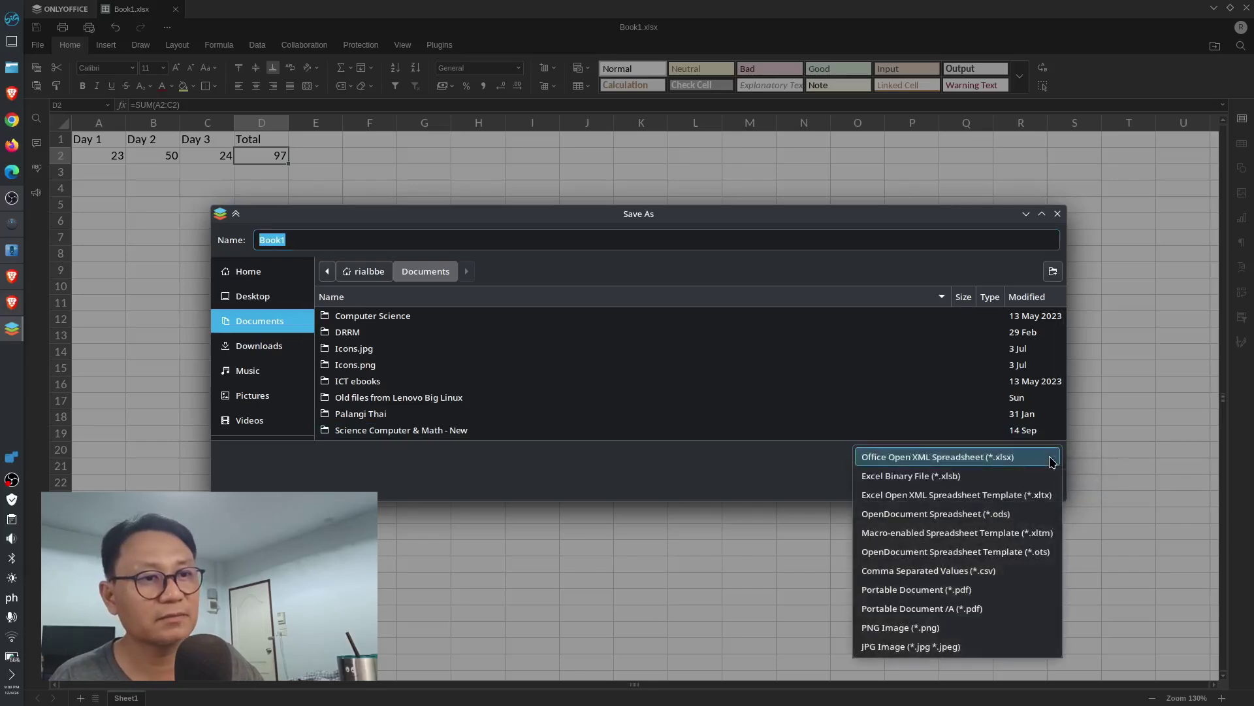
click(1052, 459)
click(1057, 213)
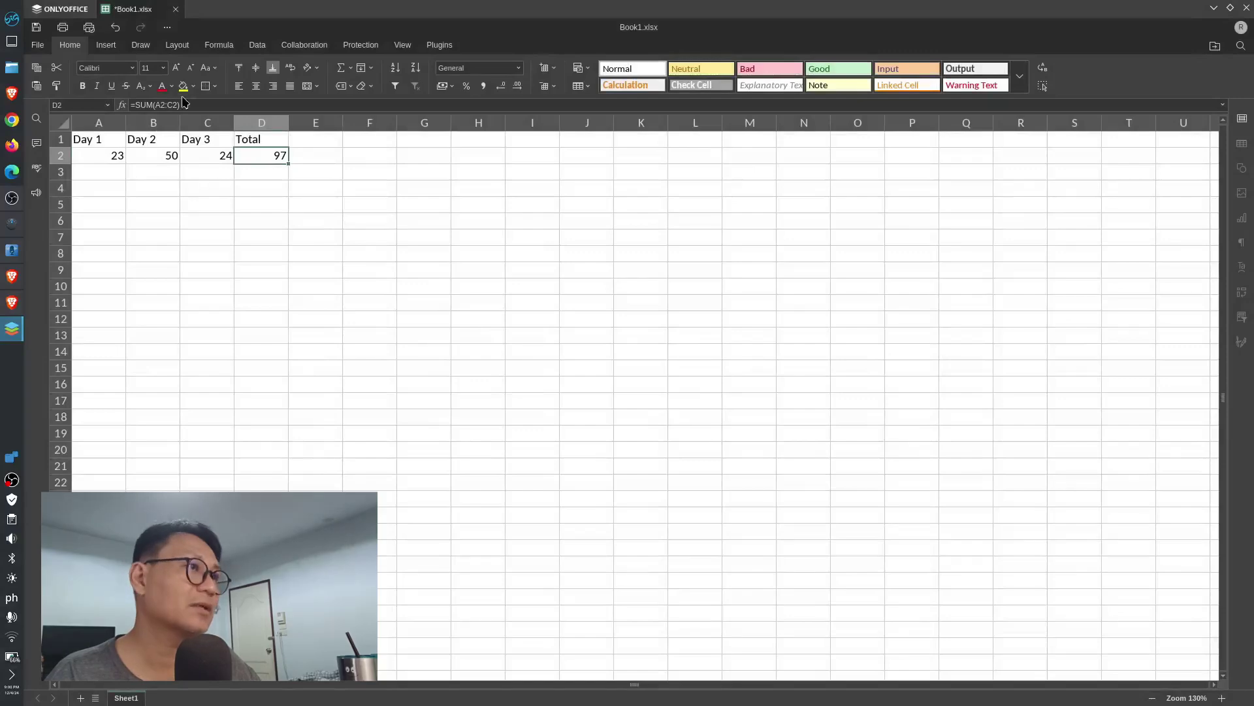
Step: Close the Book1.xlsx spreadsheet, discarding its changes
click(178, 13)
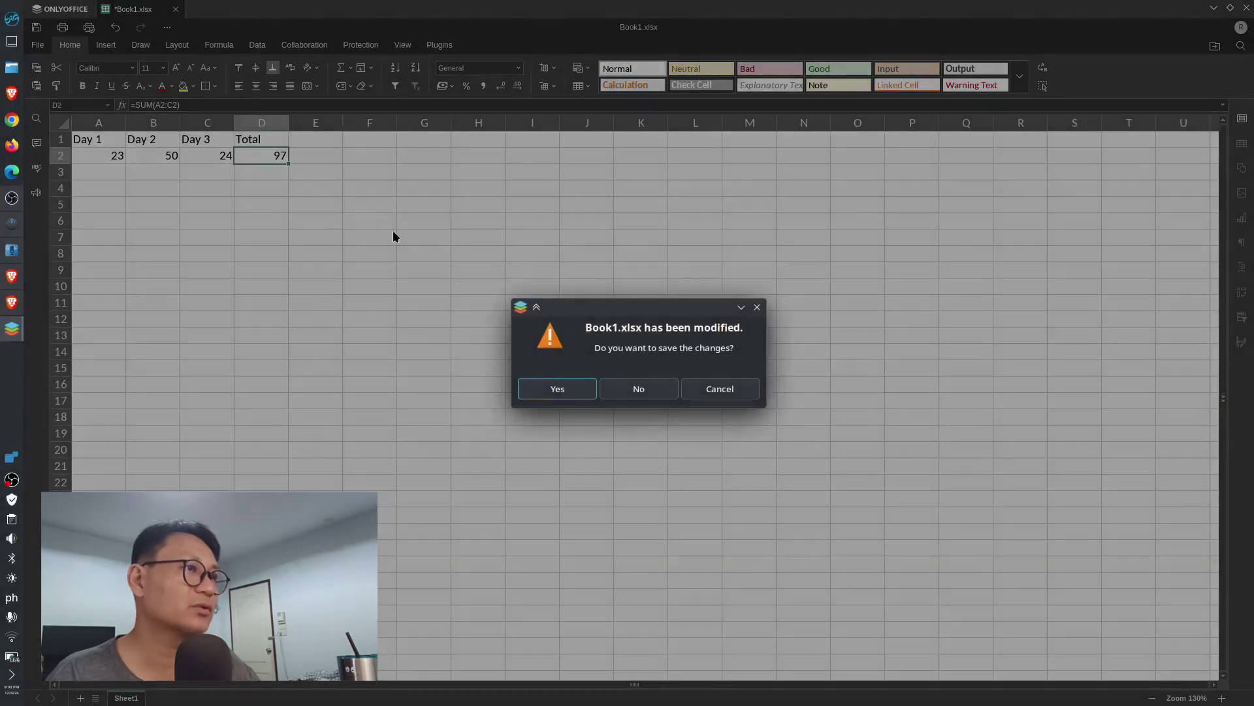
click(637, 393)
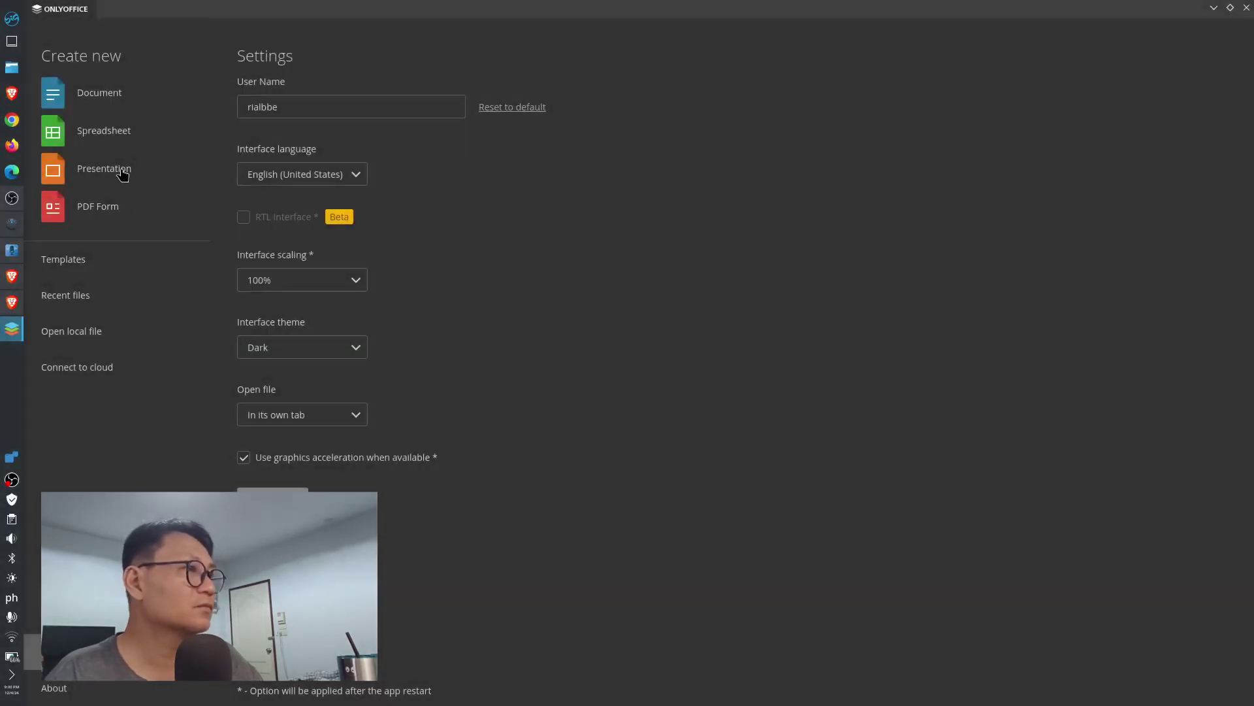